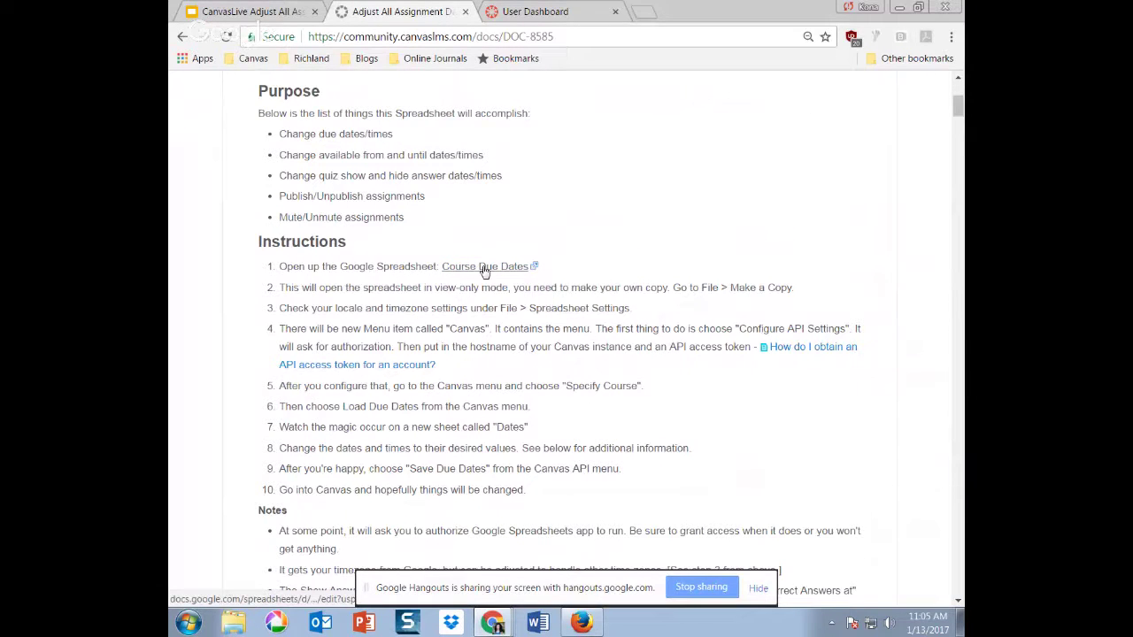
- Open the Course Due Dates spreadsheet linked in the instructions in a separate browser tab and switch to it
{"action": "left_click", "coordinate": [484, 266]}
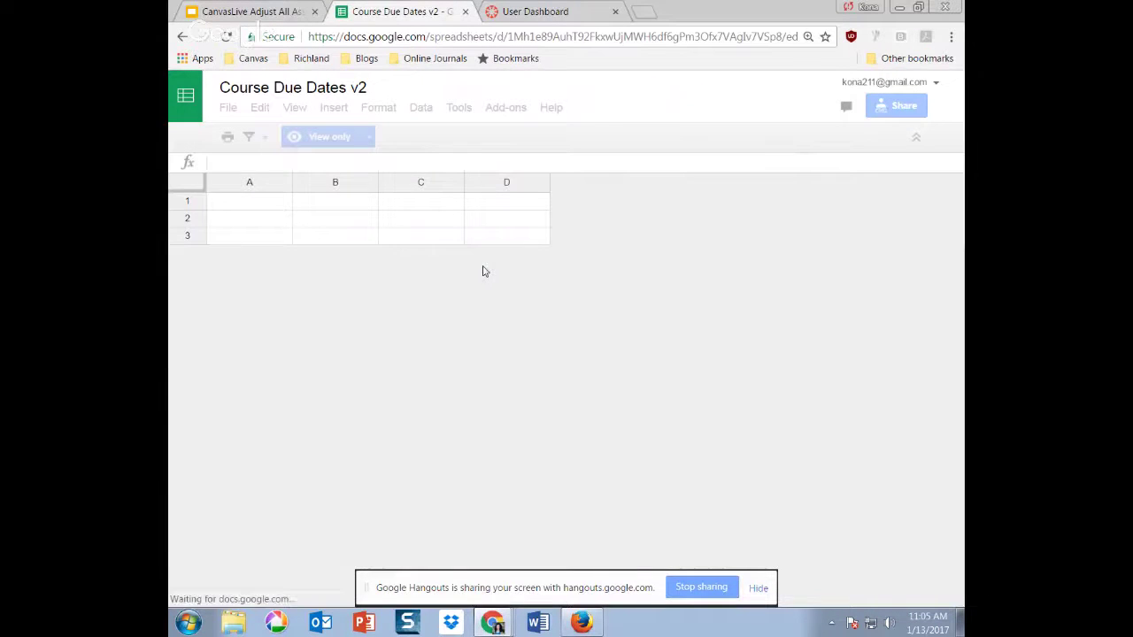
{"action": "left_click", "coordinate": [181, 37]}
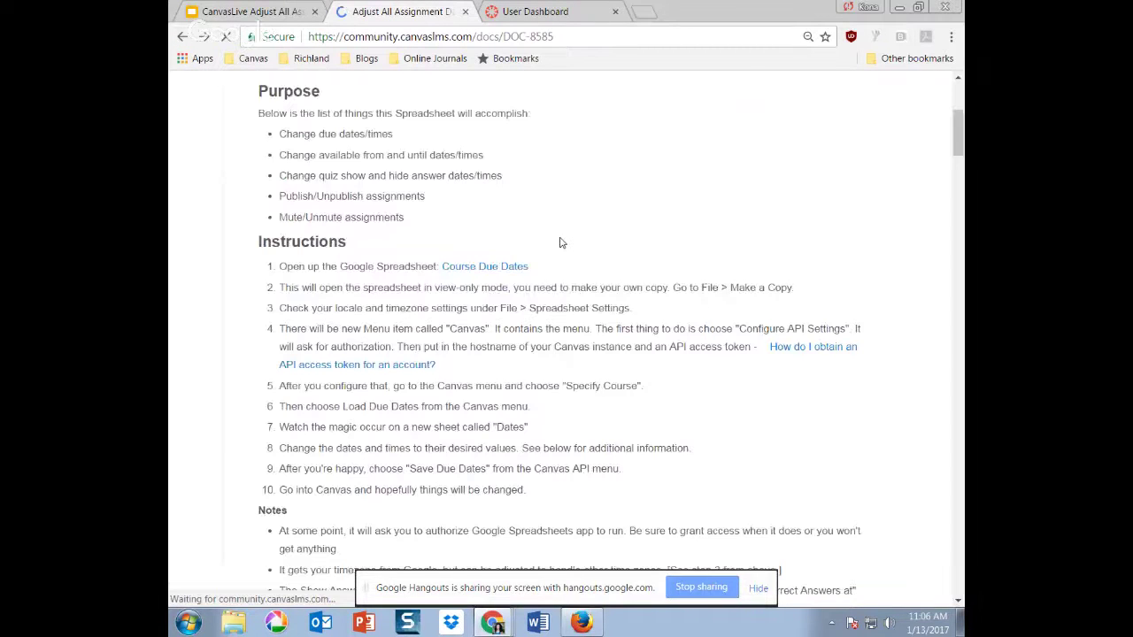
{"action": "right_click", "coordinate": [486, 266]}
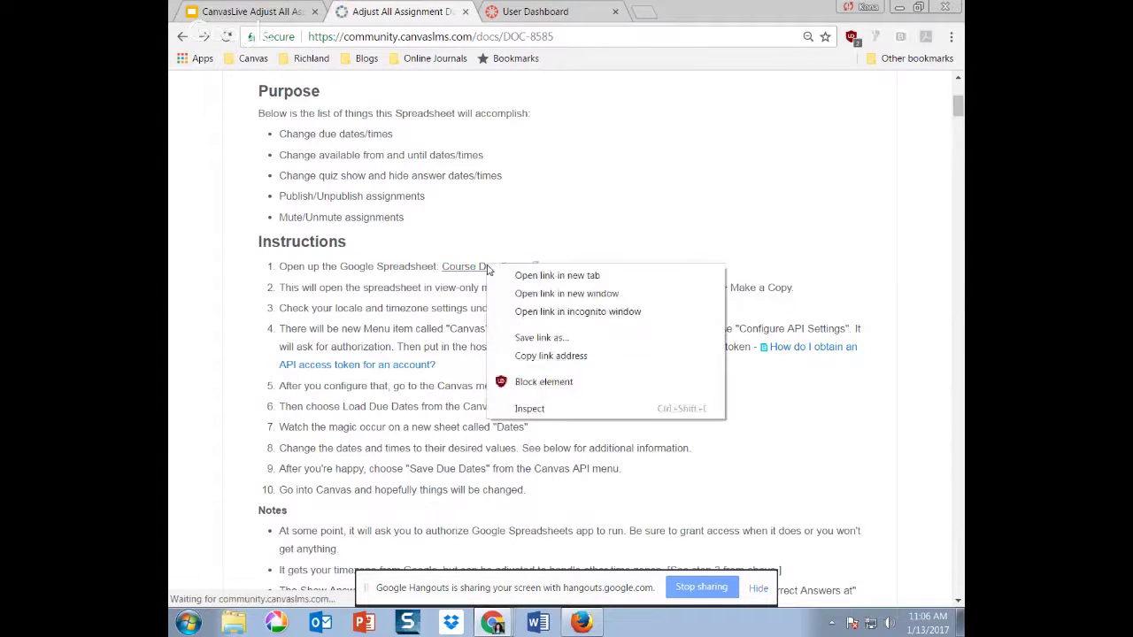
{"action": "left_click", "coordinate": [538, 275]}
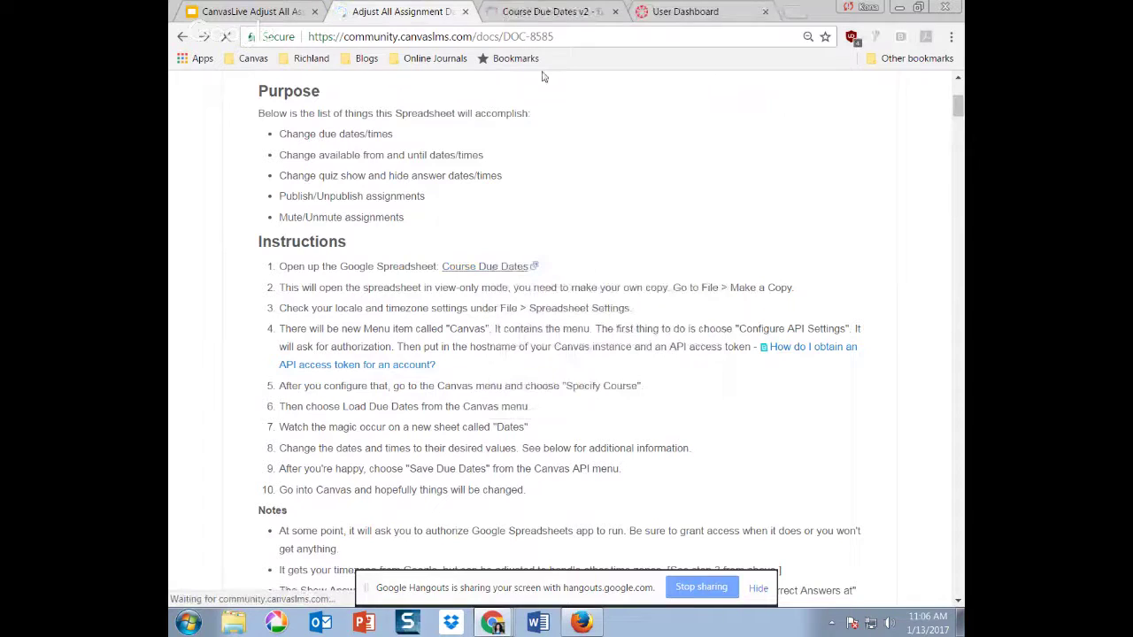
{"action": "left_click", "coordinate": [533, 14]}
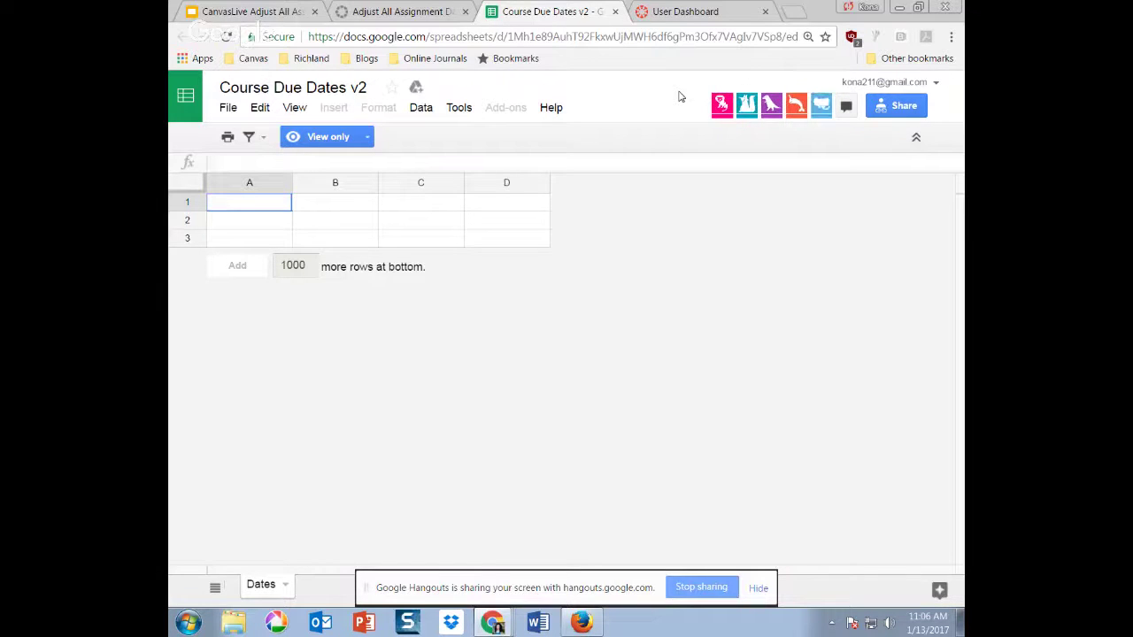
- Make a copy of the view-only spreadsheet in My Drive named "CanvasLive Demo Course Due Dates v2"
{"action": "left_click", "coordinate": [232, 108]}
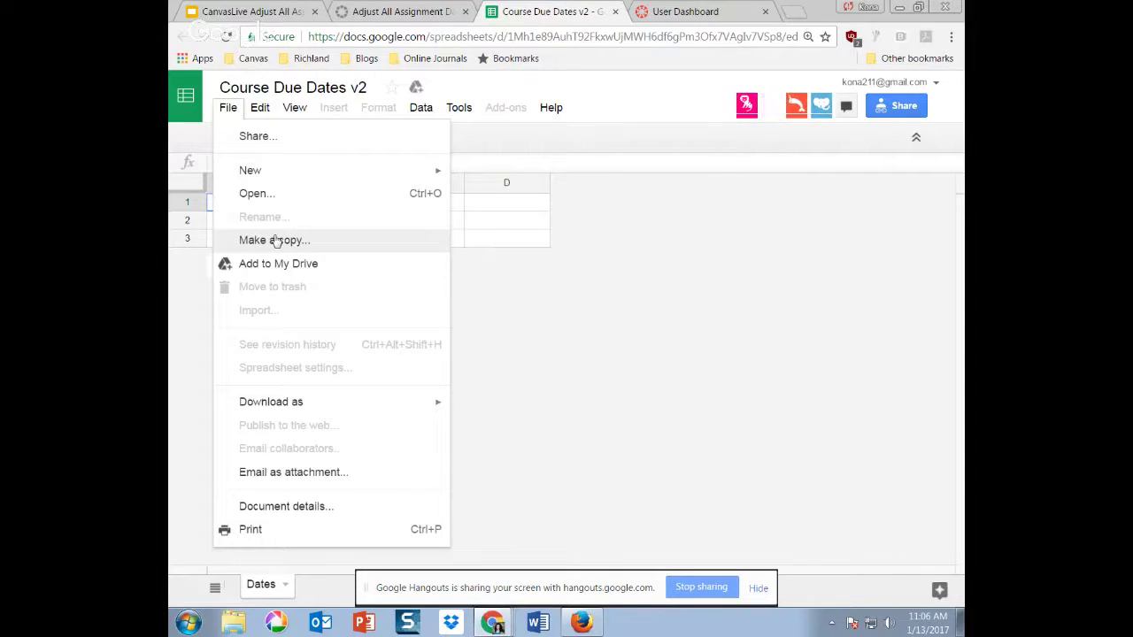
{"action": "left_click", "coordinate": [276, 240]}
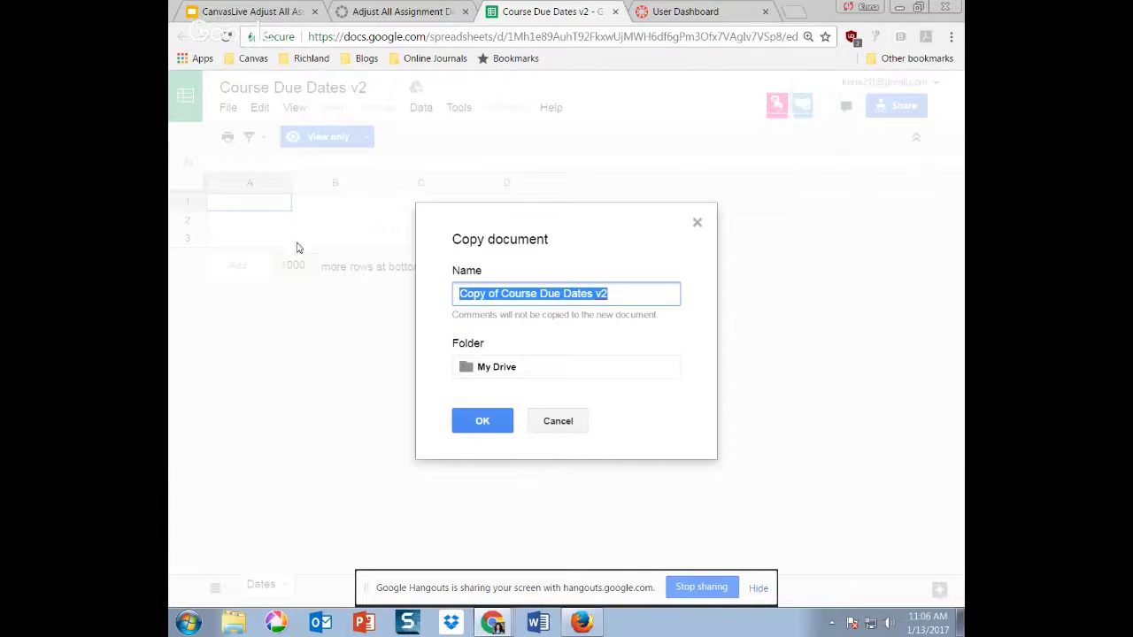
{"action": "left_click", "coordinate": [591, 294]}
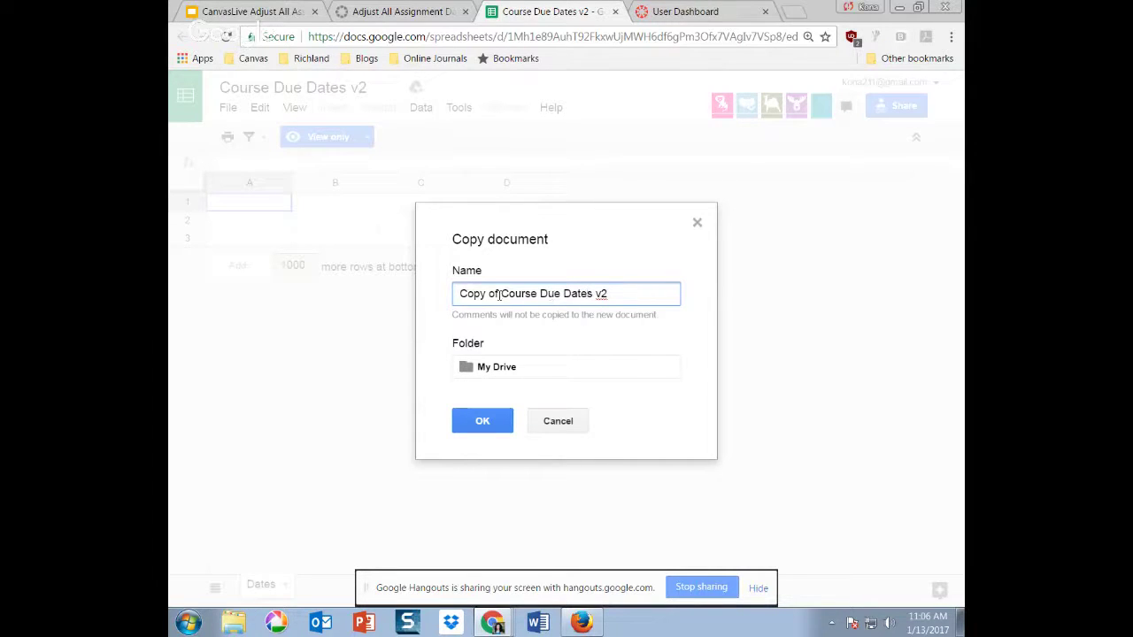
{"action": "left_click_drag", "start_coordinate": [461, 293], "coordinate": [501, 293]}
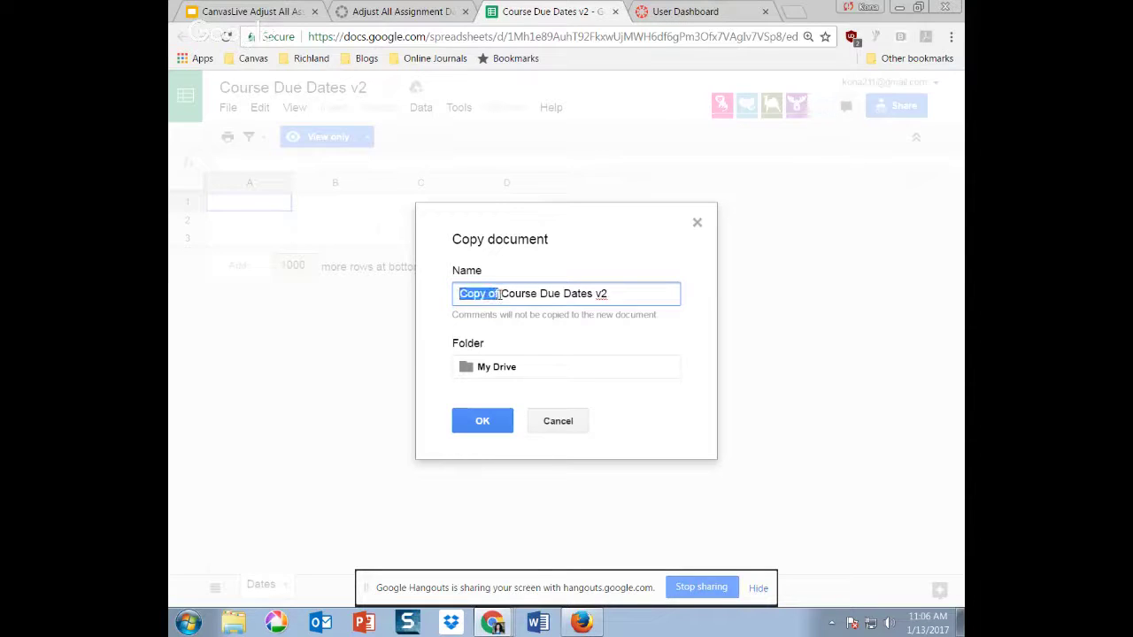
{"action": "type", "text": "Canvas "}
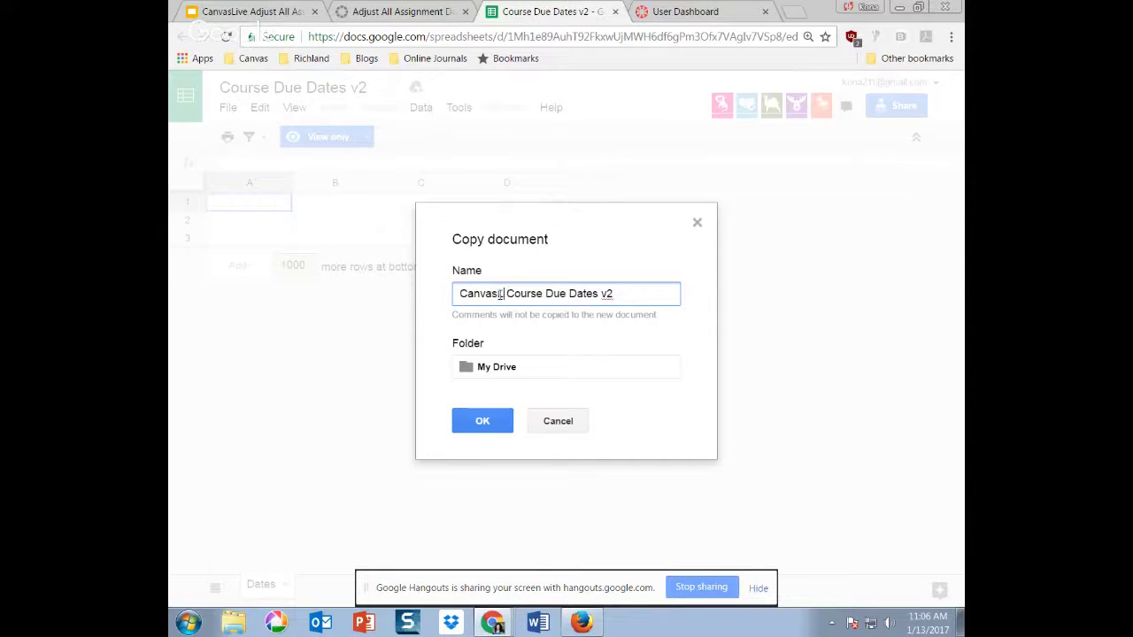
{"action": "type", "text": "Live Demo"}
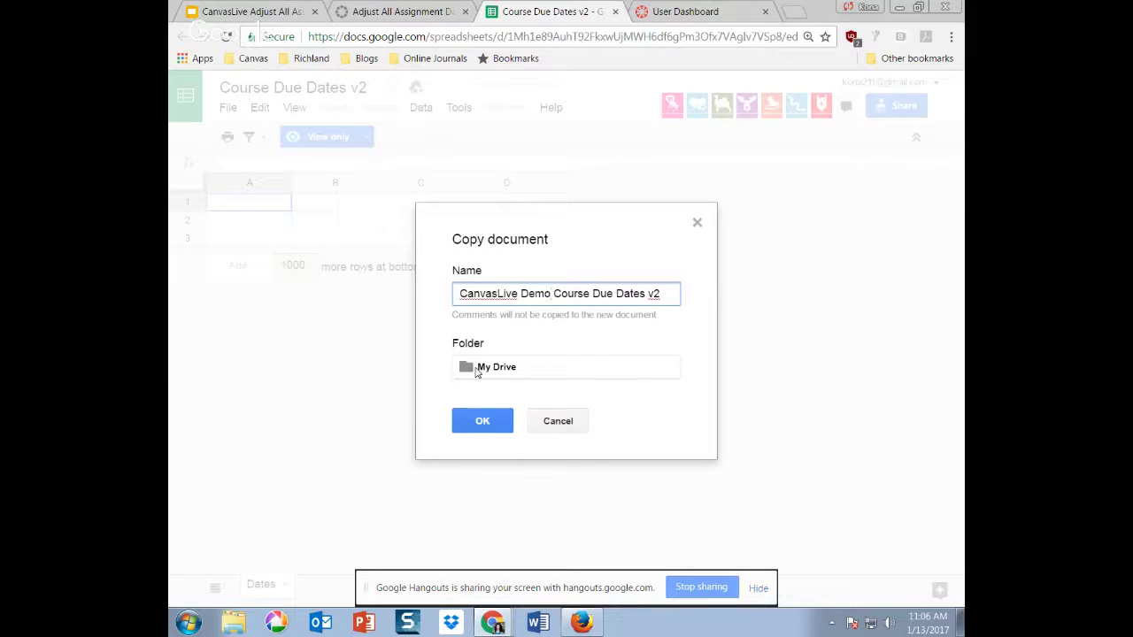
{"action": "left_click", "coordinate": [479, 423]}
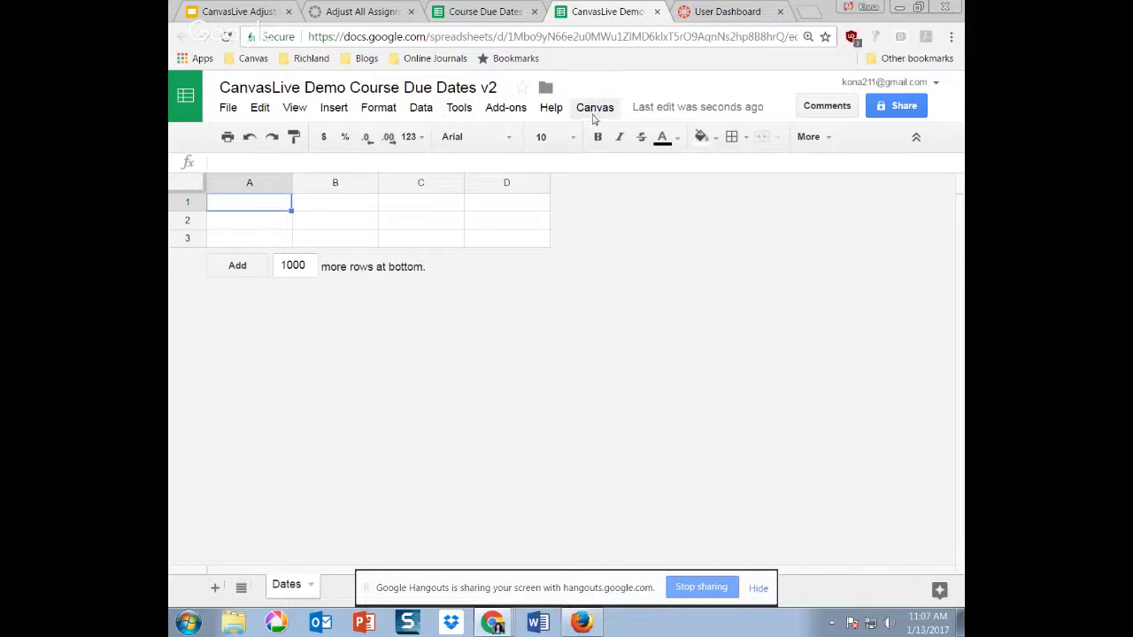
- Share the copied spreadsheet with the colleague's Google Docs account, granting Can edit permission, and send the invitation
{"action": "left_click", "coordinate": [883, 112]}
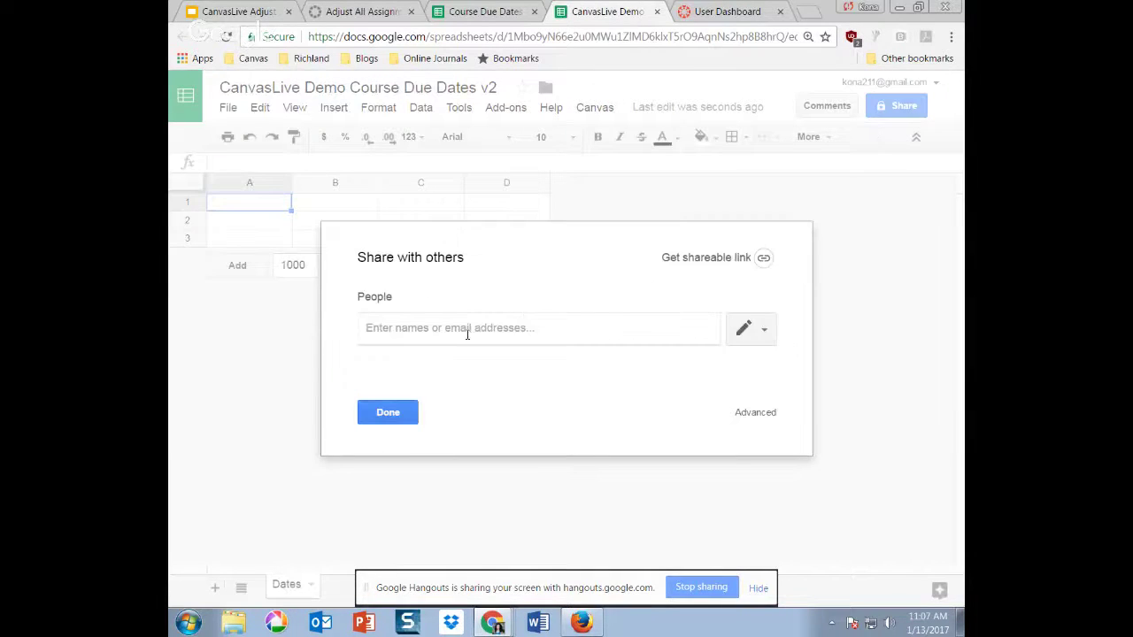
{"action": "type", "text": "james"}
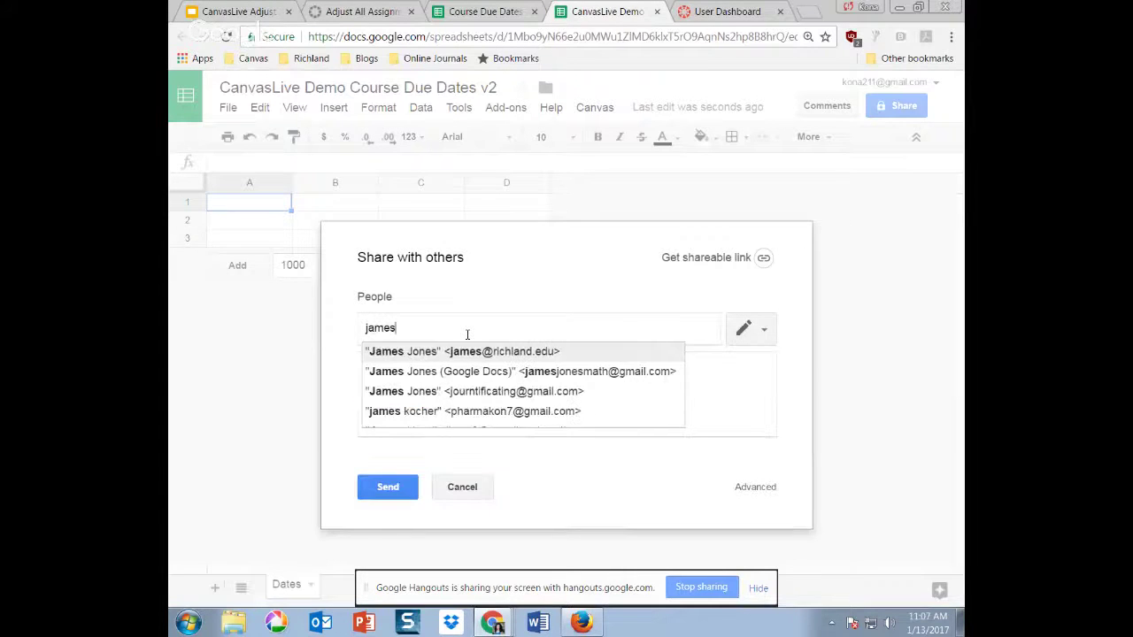
{"action": "left_click", "coordinate": [569, 375]}
{"action": "left_click", "coordinate": [763, 330]}
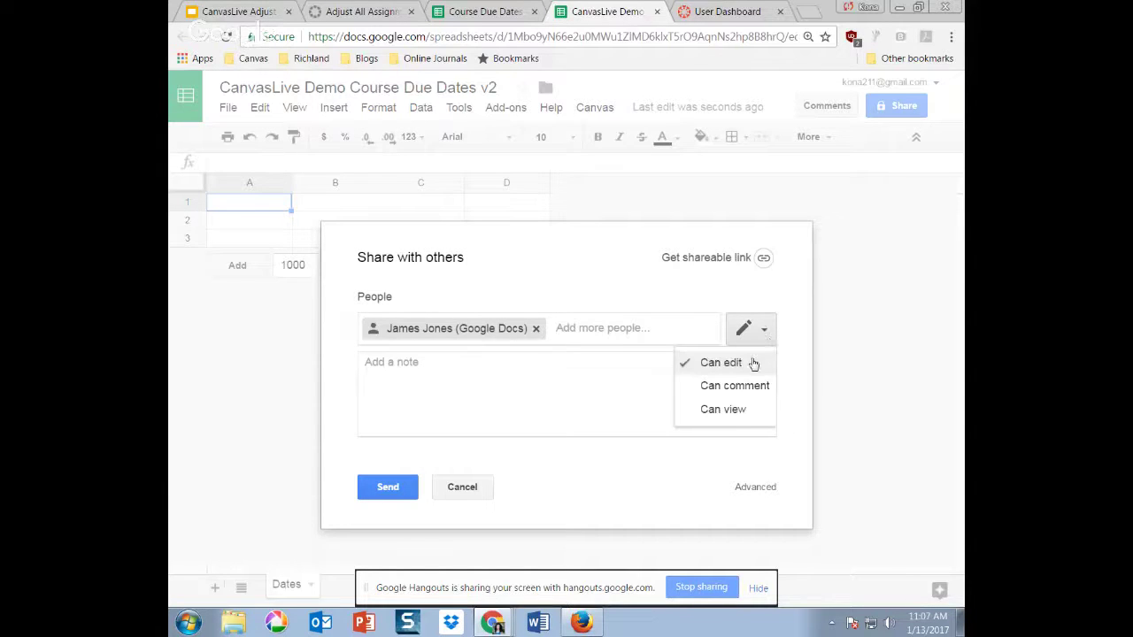
{"action": "left_click", "coordinate": [720, 363]}
{"action": "left_click", "coordinate": [398, 489]}
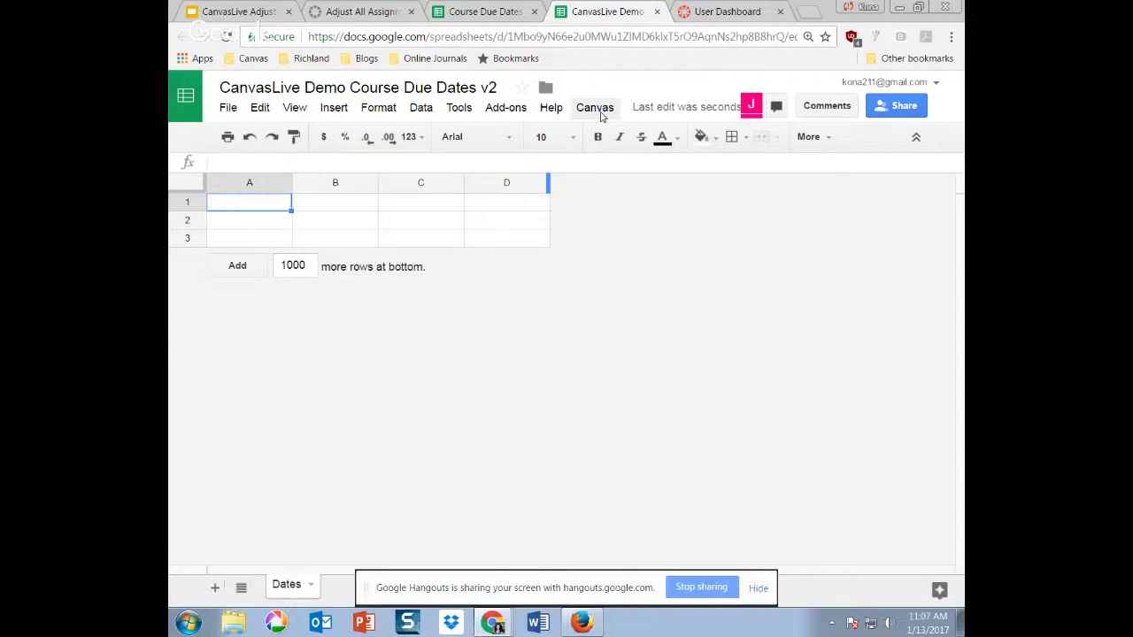
- Close the original view-only Course Due Dates spreadsheet and return to the CanvasLive Demo copy
{"action": "left_click", "coordinate": [480, 11]}
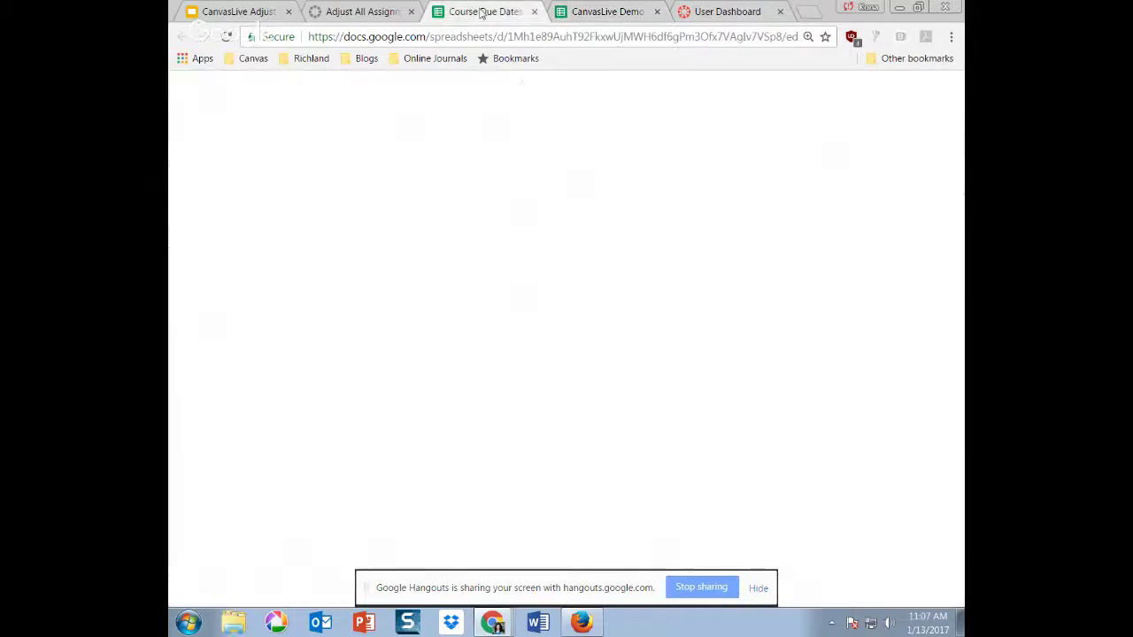
{"action": "left_click", "coordinate": [535, 11]}
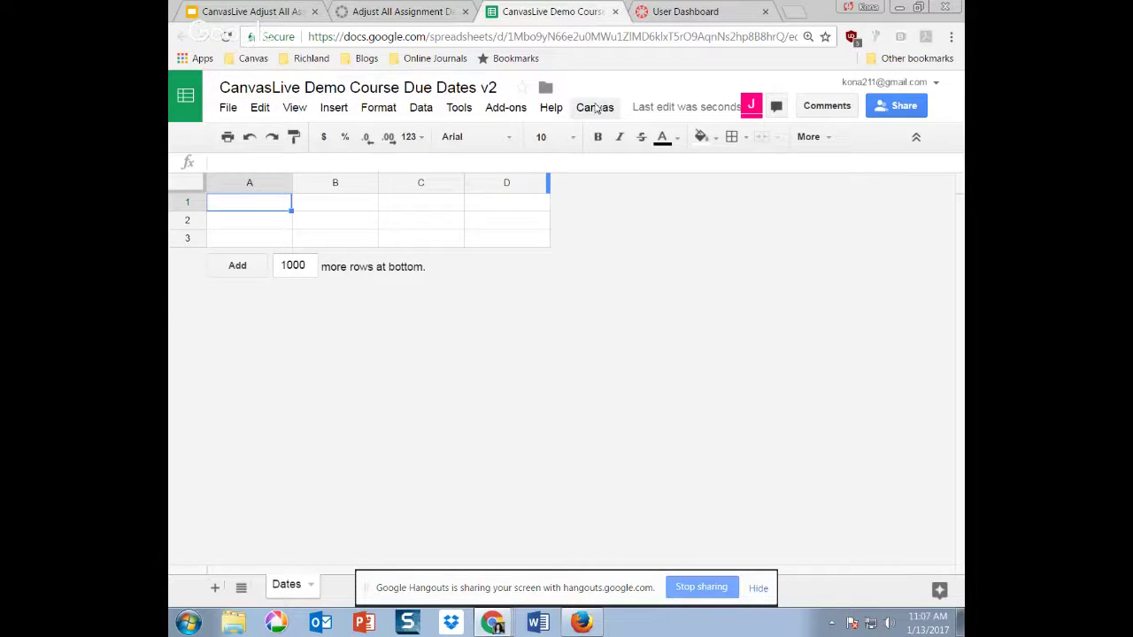
- Check the locale and time zone in the copied spreadsheet's settings, as the instructions page directs, and close them without changes
{"action": "left_click", "coordinate": [396, 12]}
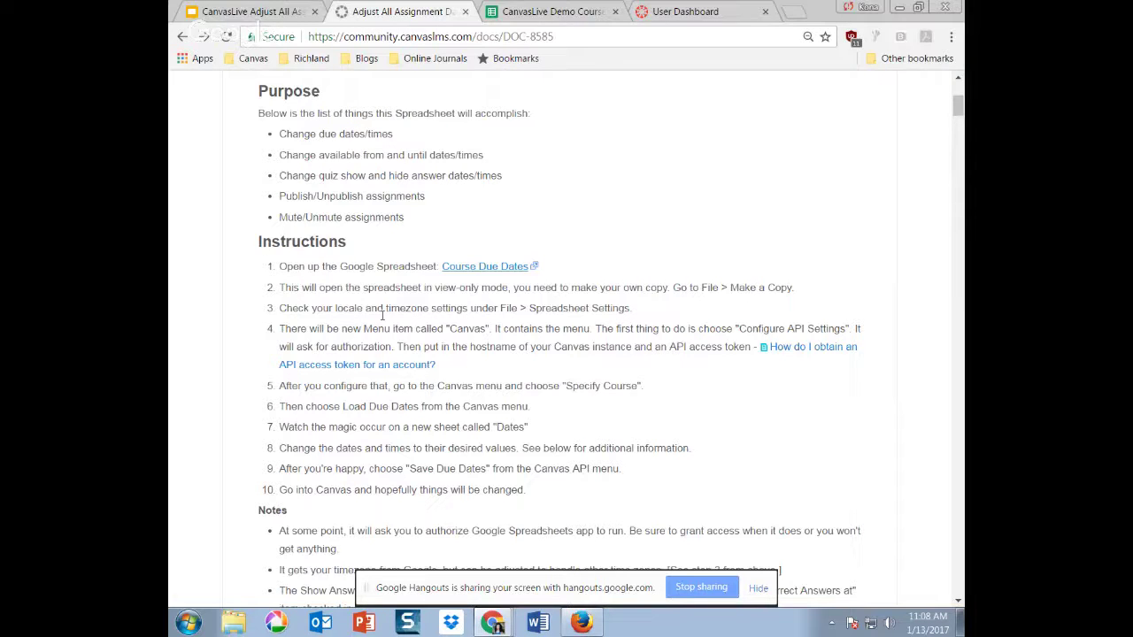
{"action": "left_click", "coordinate": [536, 11]}
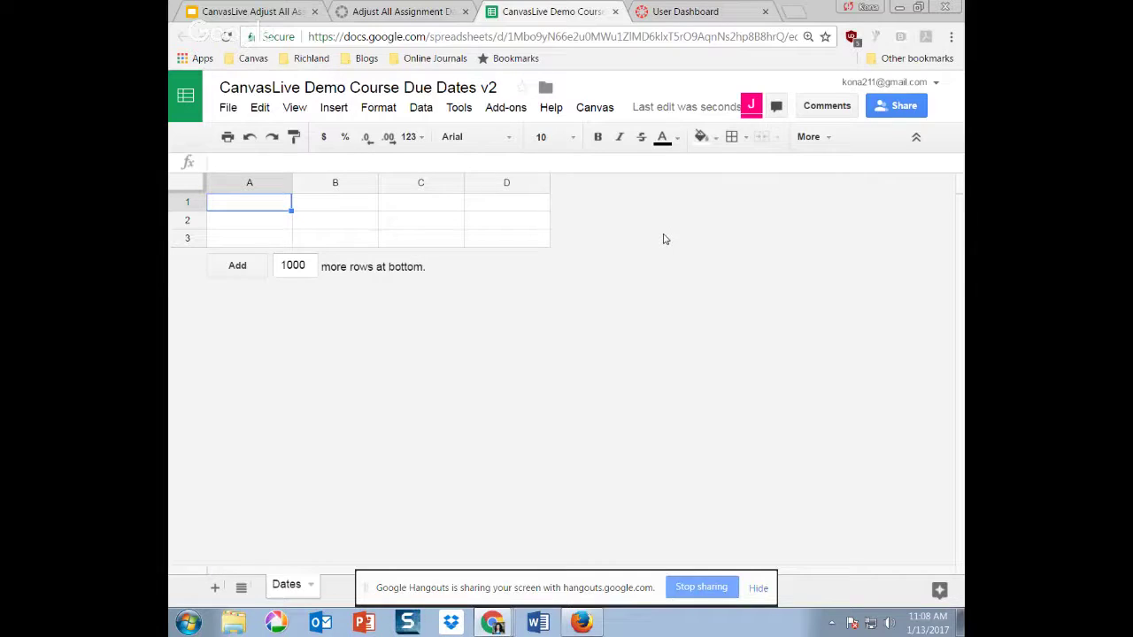
{"action": "left_click", "coordinate": [227, 110]}
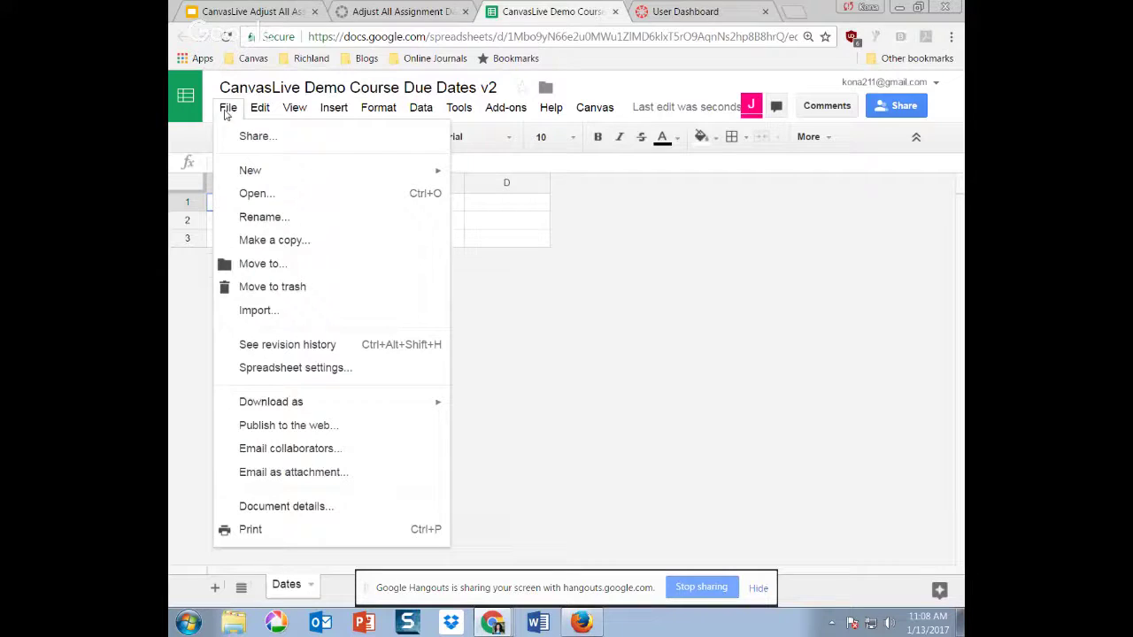
{"action": "left_click", "coordinate": [295, 370]}
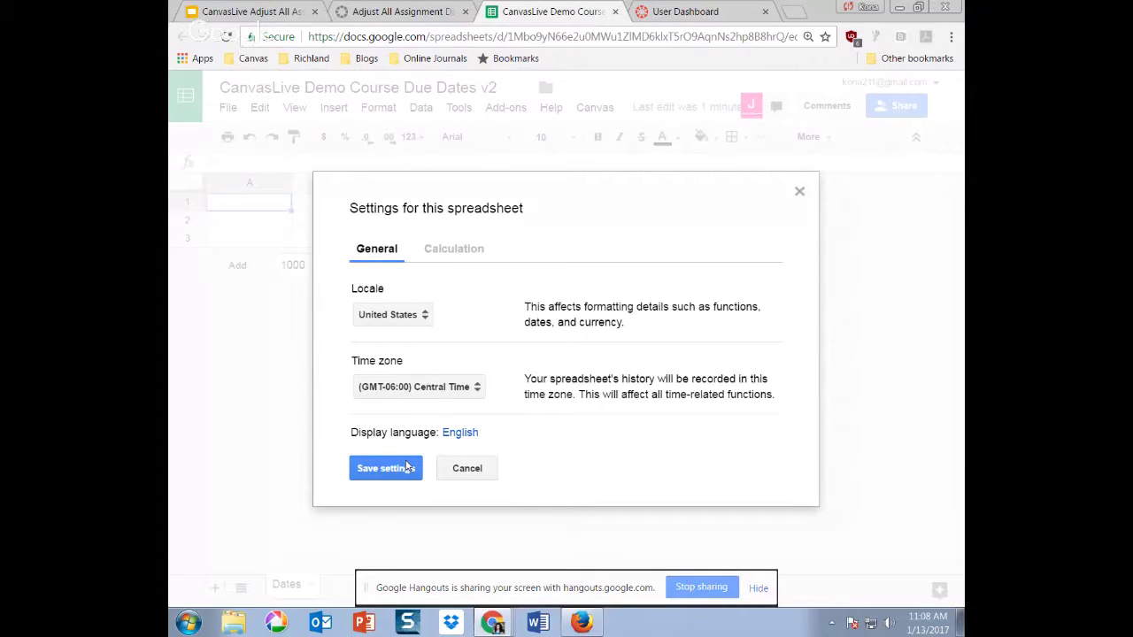
{"action": "left_click", "coordinate": [799, 192]}
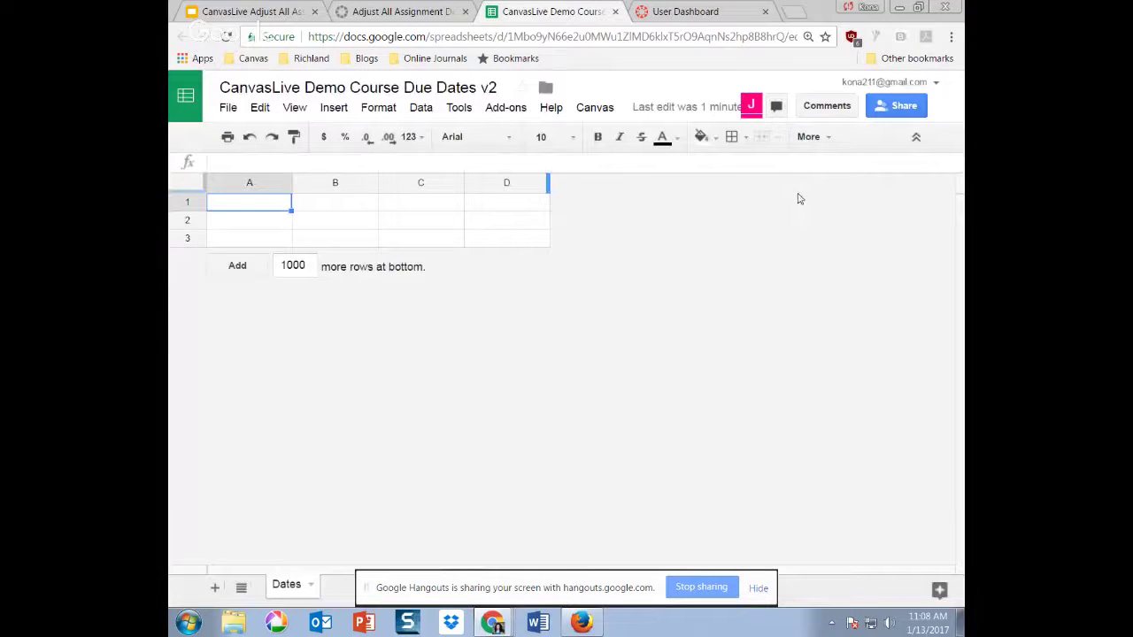
- Start Configure API Settings for Canvas and allow the Course Due Dates script the requested Google account permissions
{"action": "left_click", "coordinate": [595, 110]}
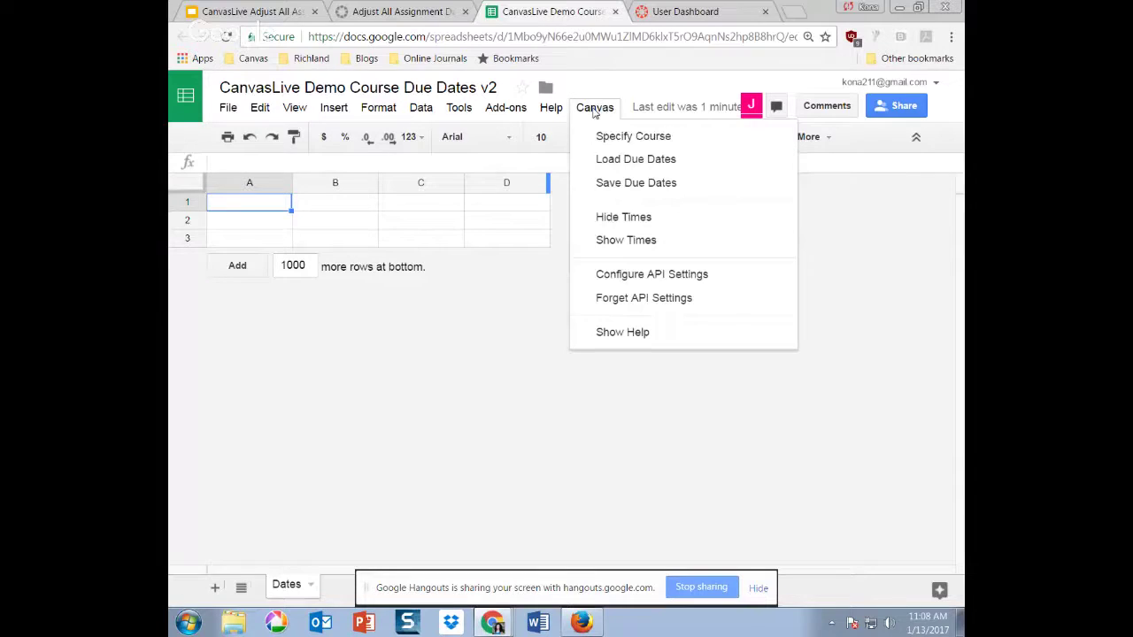
{"action": "left_click", "coordinate": [630, 277]}
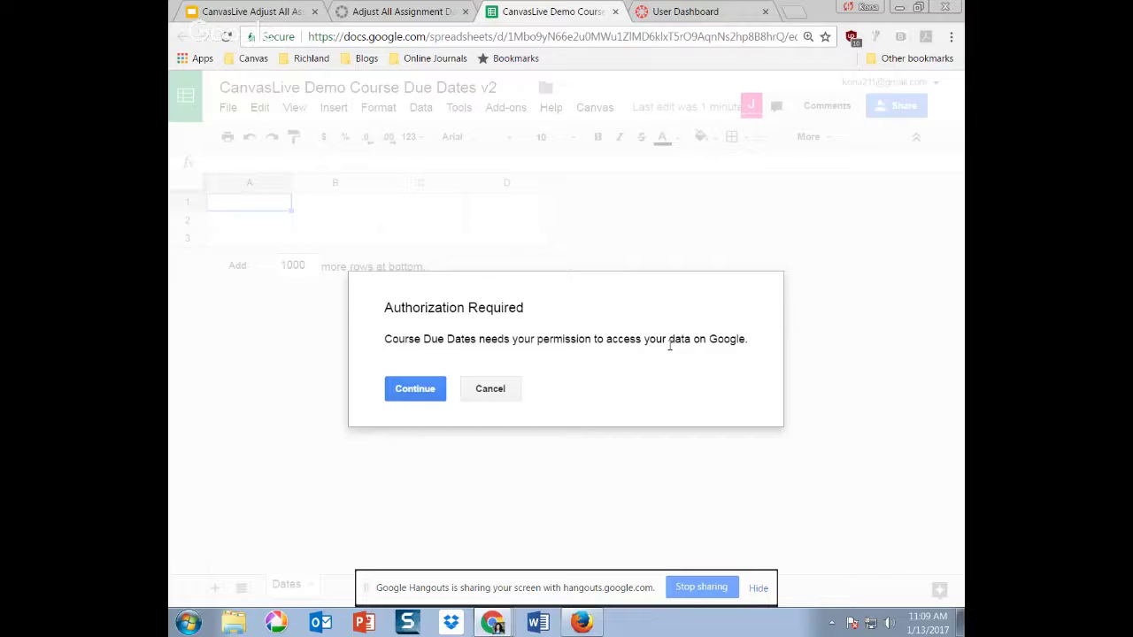
{"action": "left_click", "coordinate": [402, 392]}
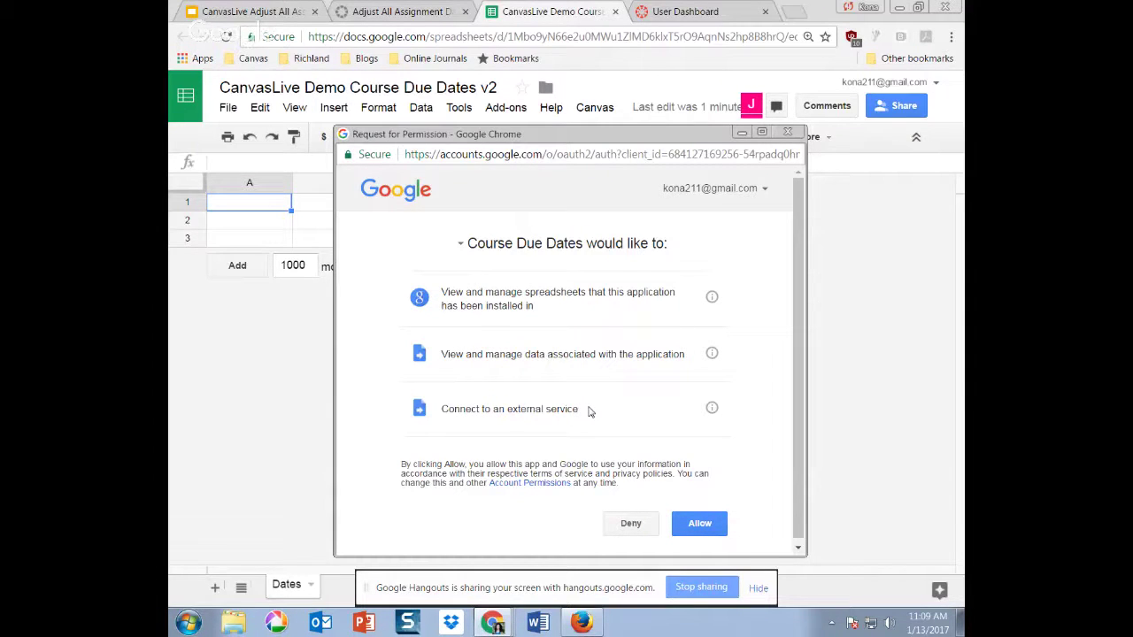
{"action": "left_click", "coordinate": [699, 524]}
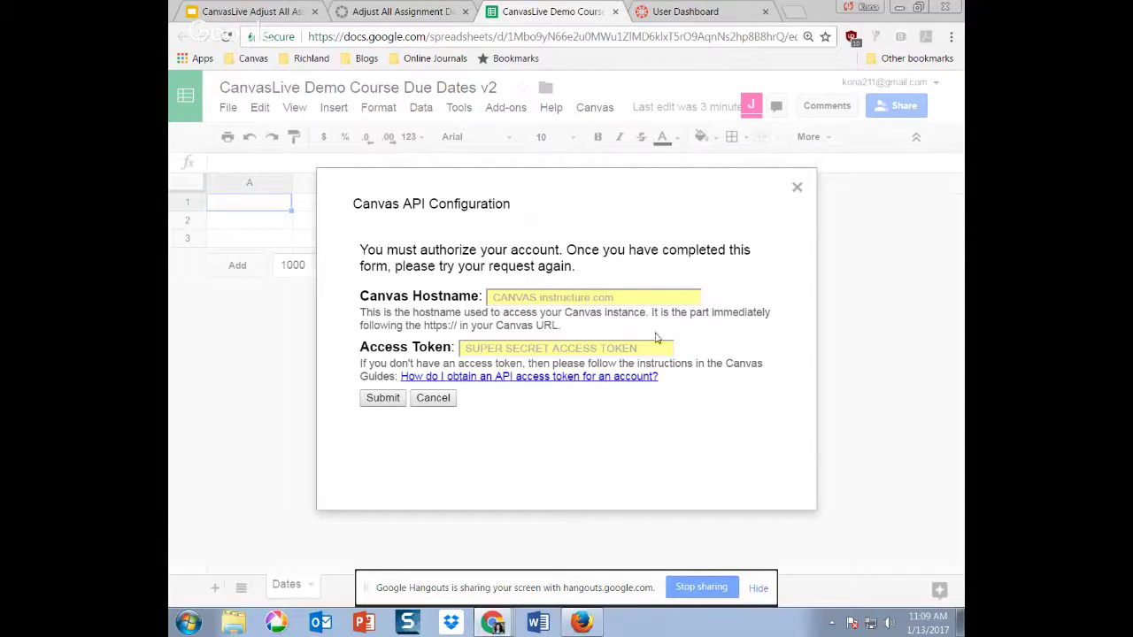
- Copy the hostname richland.instructure.com from the Canvas dashboard's address and enter it as the Canvas Hostname in the API configuration
{"action": "left_click", "coordinate": [708, 11]}
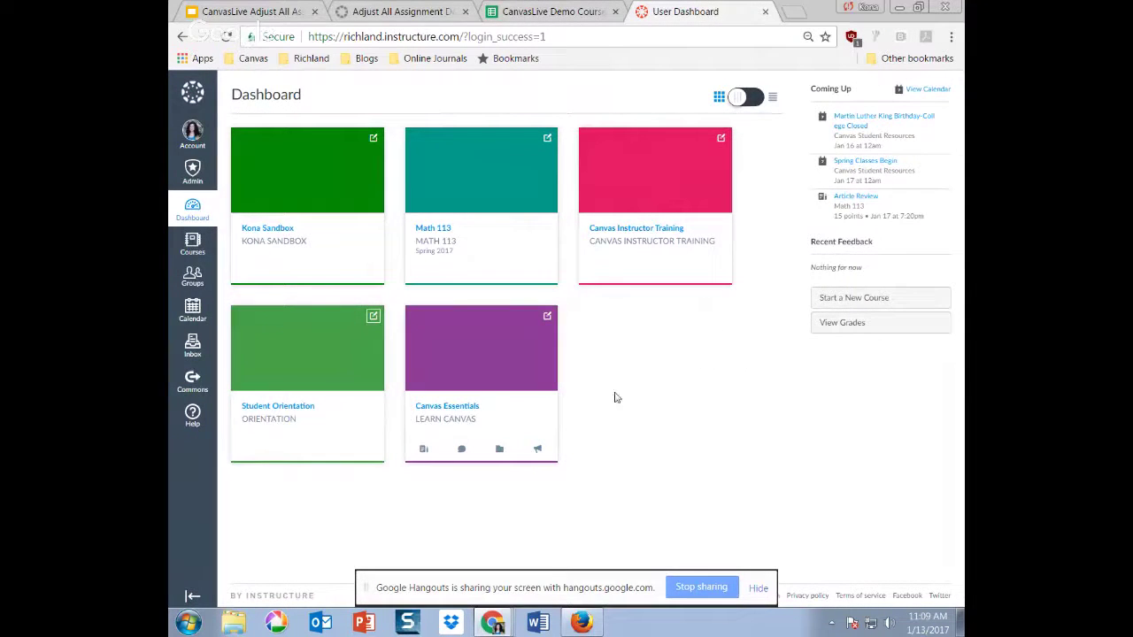
{"action": "left_click", "coordinate": [554, 36]}
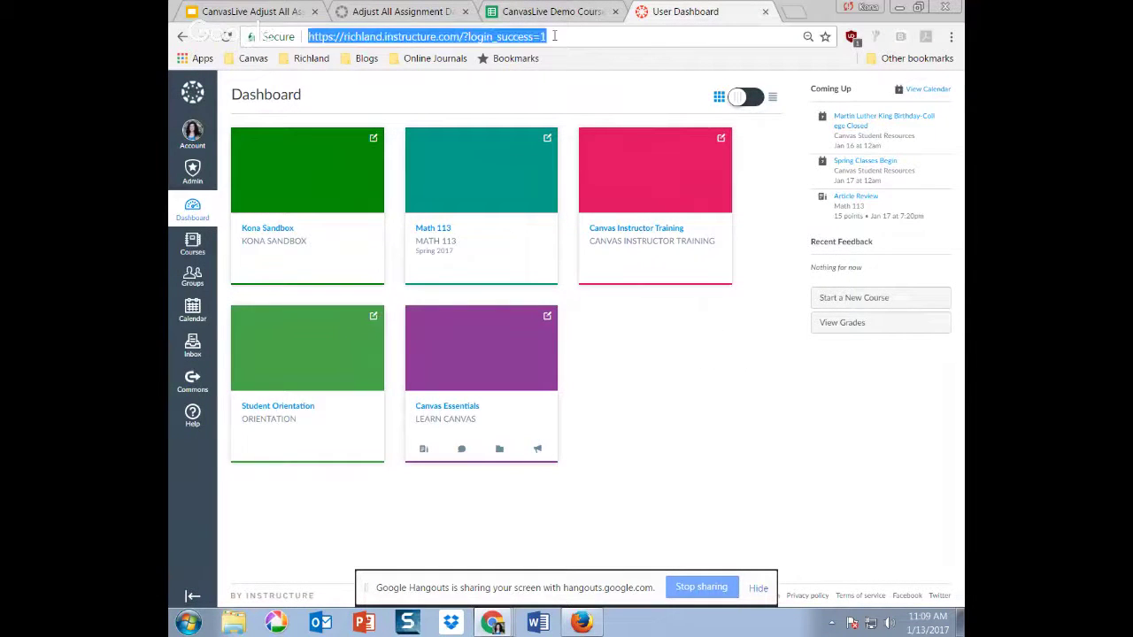
{"action": "left_click", "coordinate": [554, 37]}
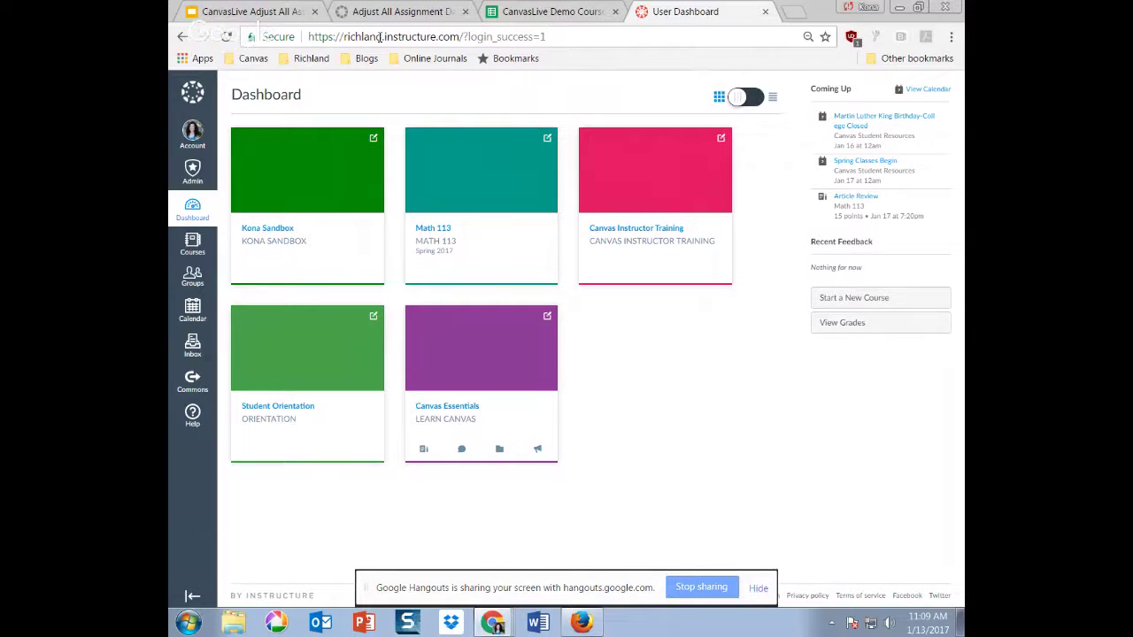
{"action": "left_click_drag", "start_coordinate": [345, 37], "coordinate": [458, 37]}
{"action": "key", "text": "ctrl+c"}
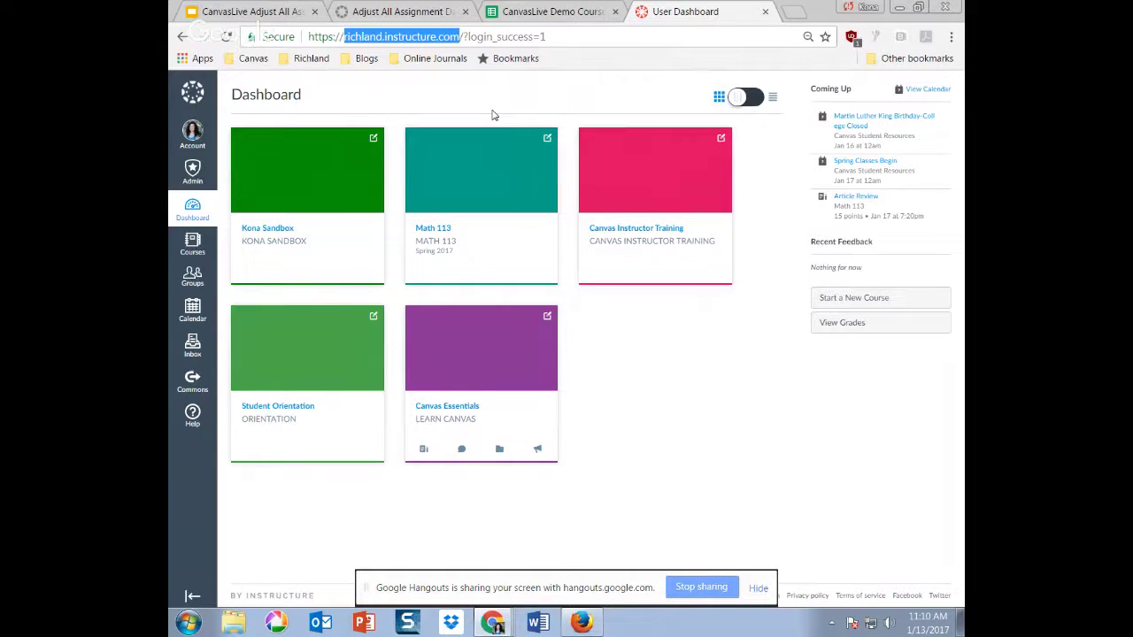
{"action": "left_click", "coordinate": [568, 14]}
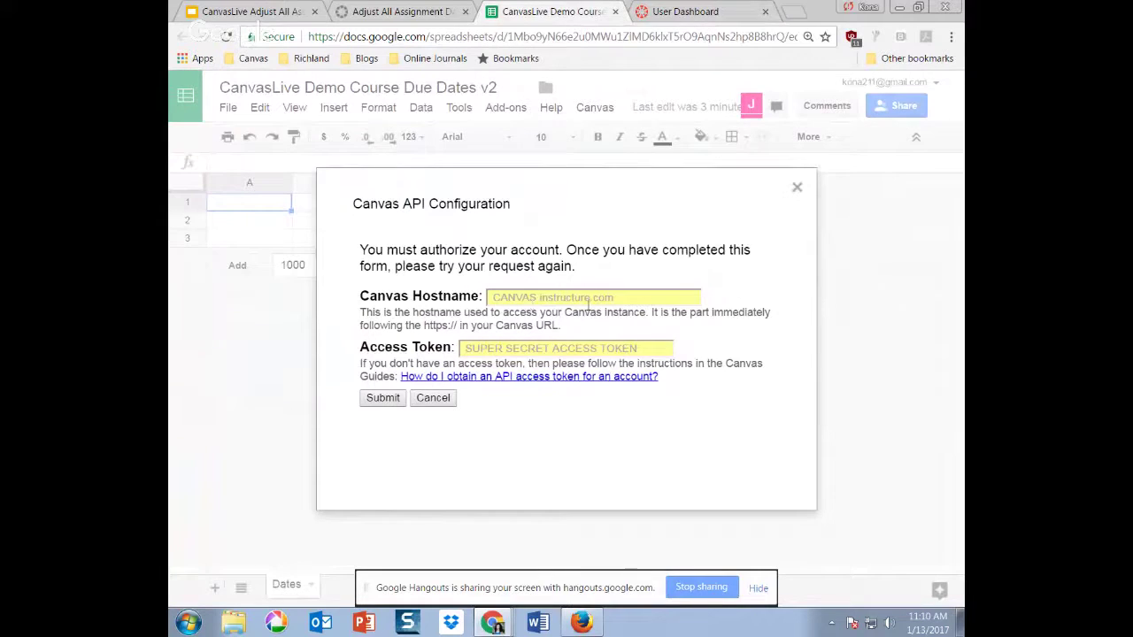
{"action": "left_click", "coordinate": [506, 299]}
{"action": "key", "text": "ctrl+v"}
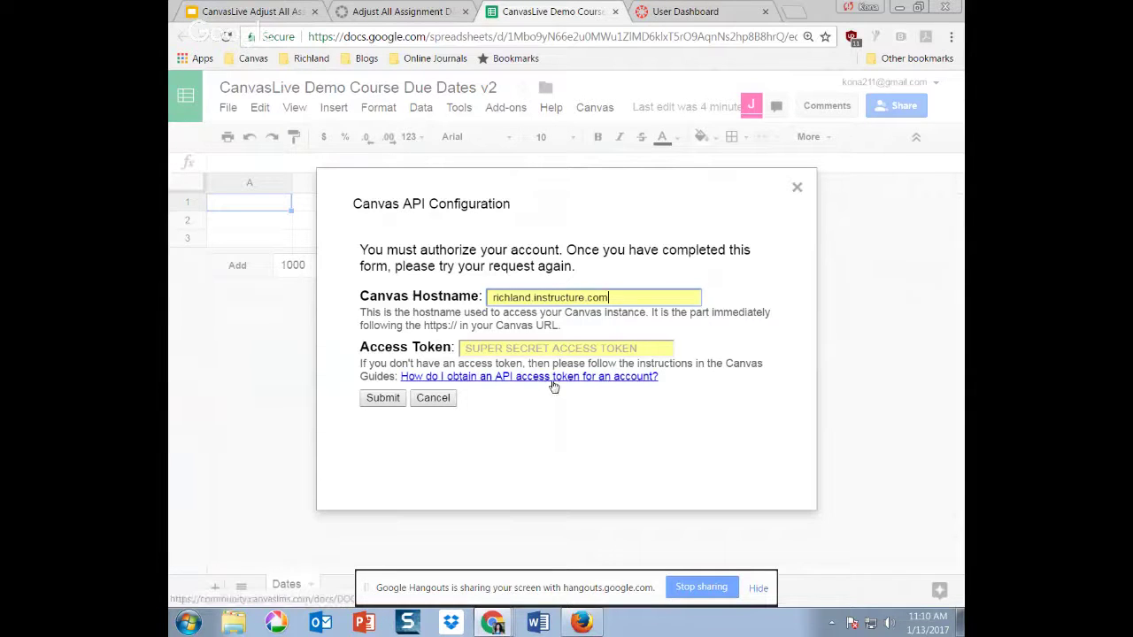
{"action": "left_click", "coordinate": [402, 11]}
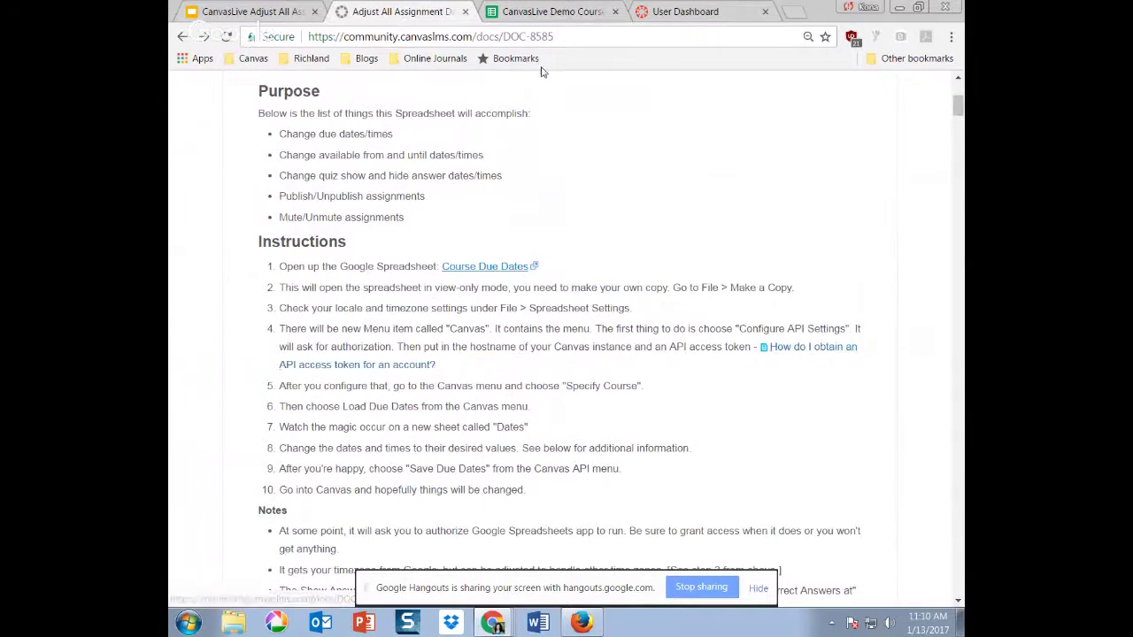
{"action": "left_click", "coordinate": [539, 10]}
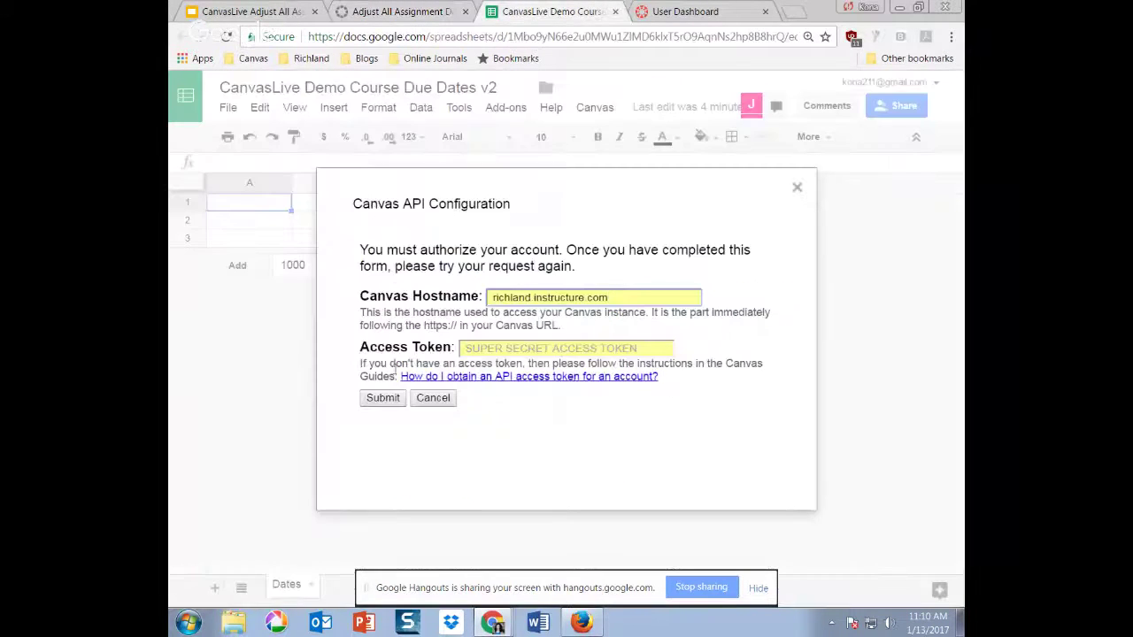
- Start a new access token under Approved Integrations in the Canvas account settings
{"action": "left_click", "coordinate": [699, 11]}
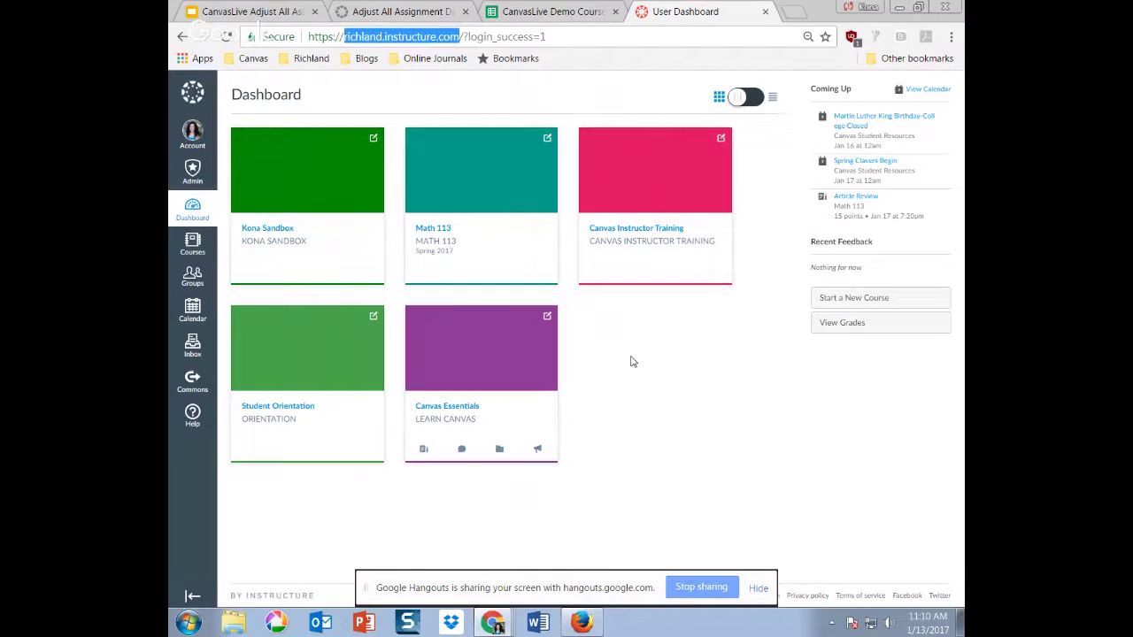
{"action": "left_click", "coordinate": [192, 137]}
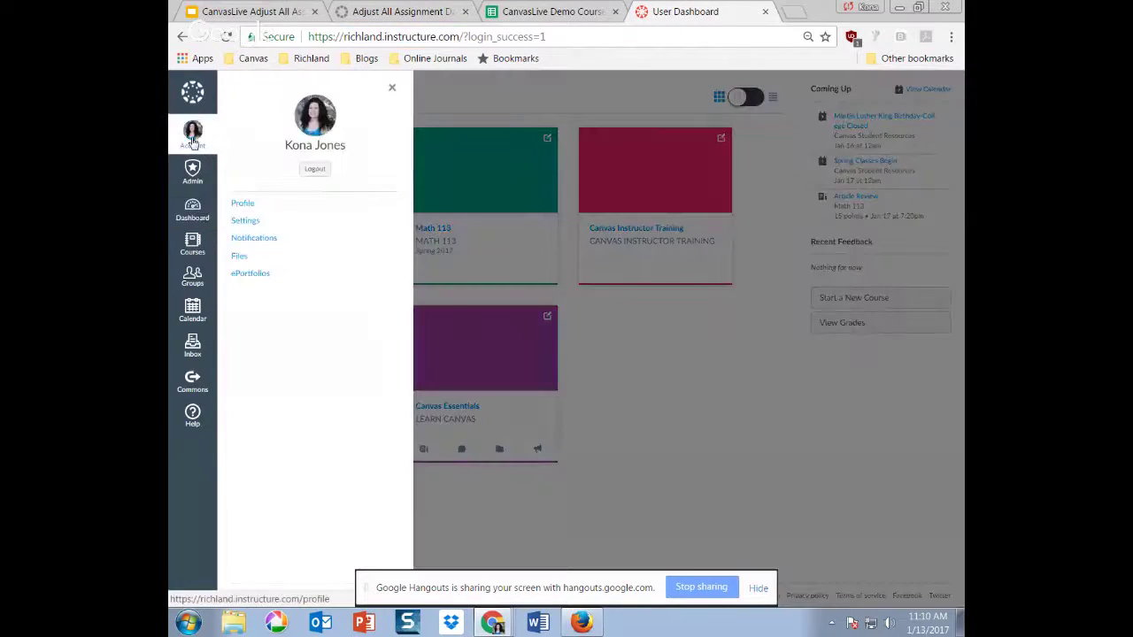
{"action": "left_click", "coordinate": [255, 224]}
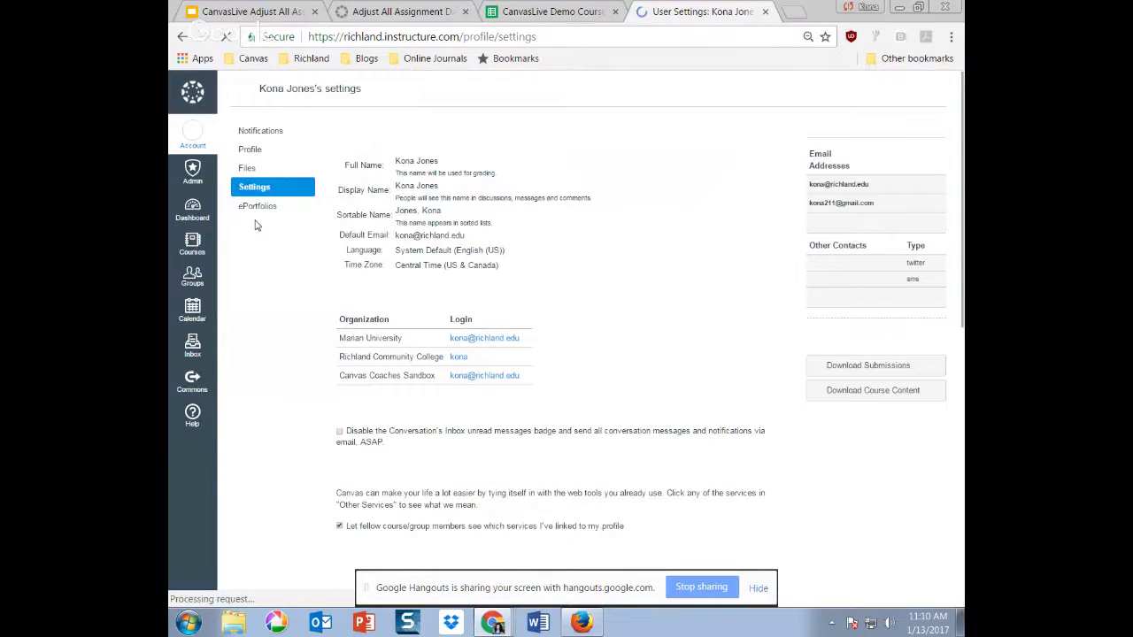
{"action": "scroll", "coordinate": [683, 299], "scroll_direction": "down", "scroll_amount": 3}
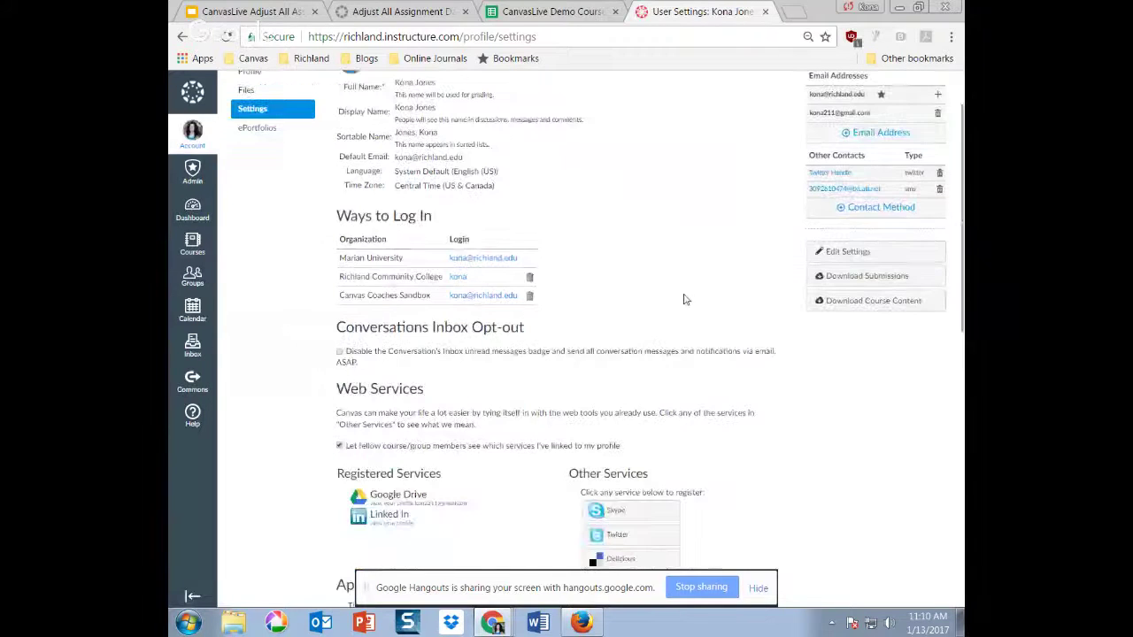
{"action": "scroll", "coordinate": [683, 300], "scroll_direction": "down", "scroll_amount": 3}
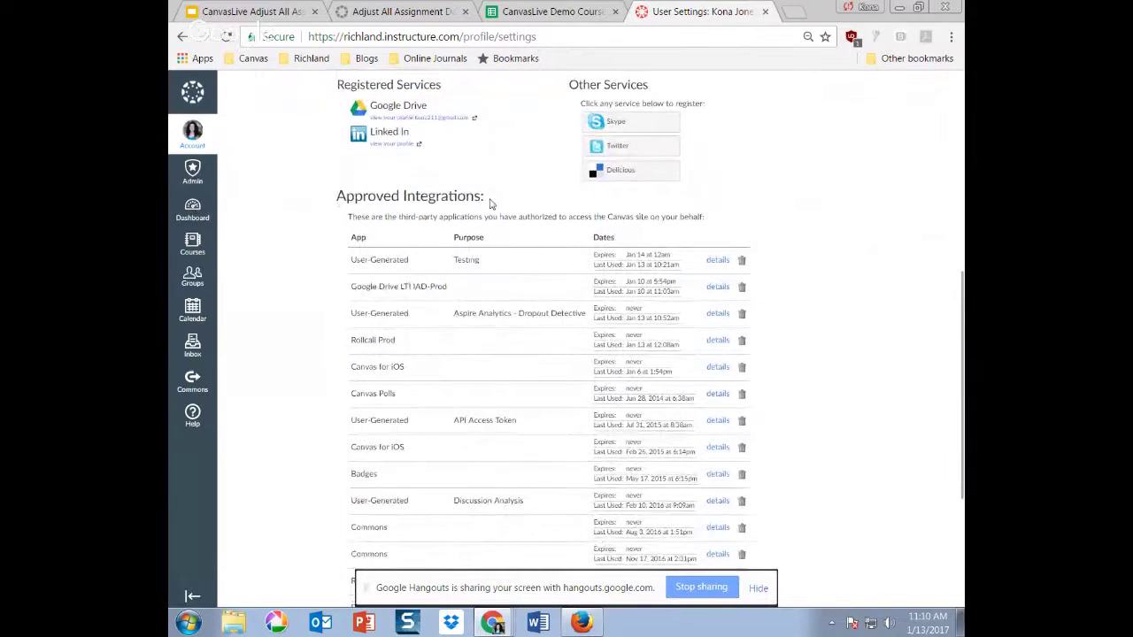
{"action": "scroll", "coordinate": [487, 208], "scroll_direction": "down", "scroll_amount": 1}
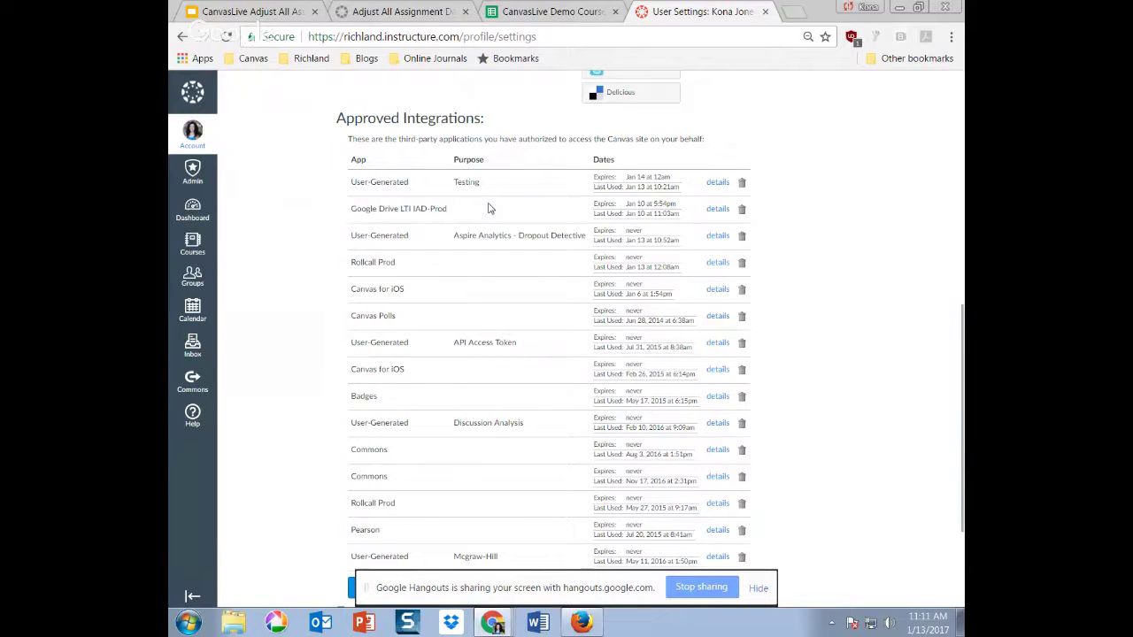
{"action": "left_click_drag", "start_coordinate": [414, 377], "coordinate": [348, 372]}
{"action": "left_click", "coordinate": [341, 378]}
{"action": "scroll", "coordinate": [320, 326], "scroll_direction": "down", "scroll_amount": 3}
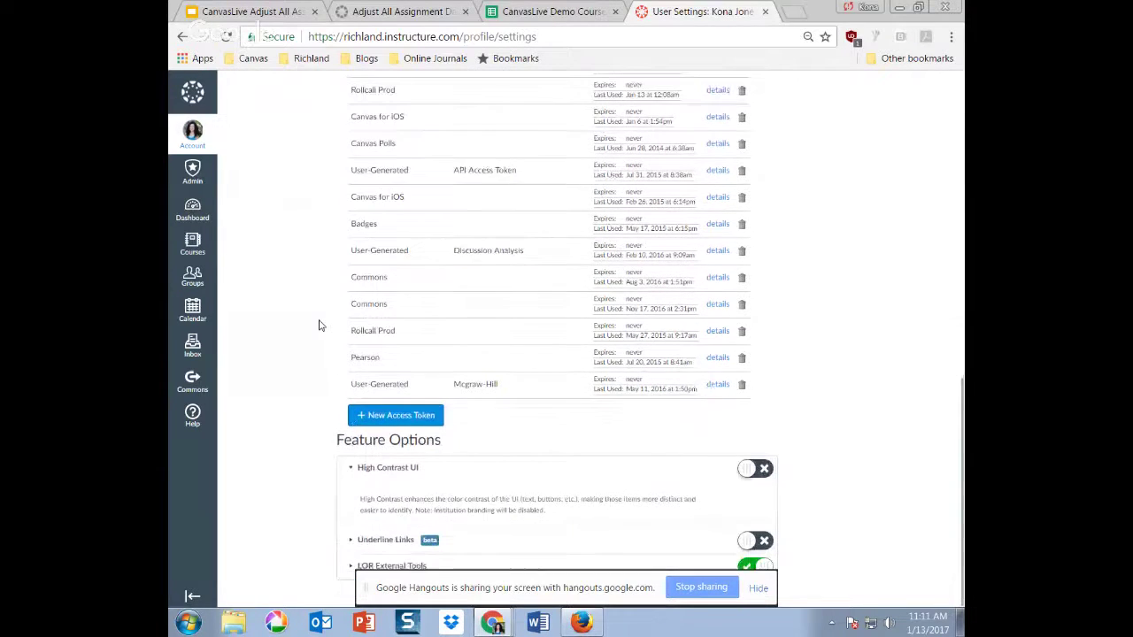
{"action": "left_click", "coordinate": [376, 418]}
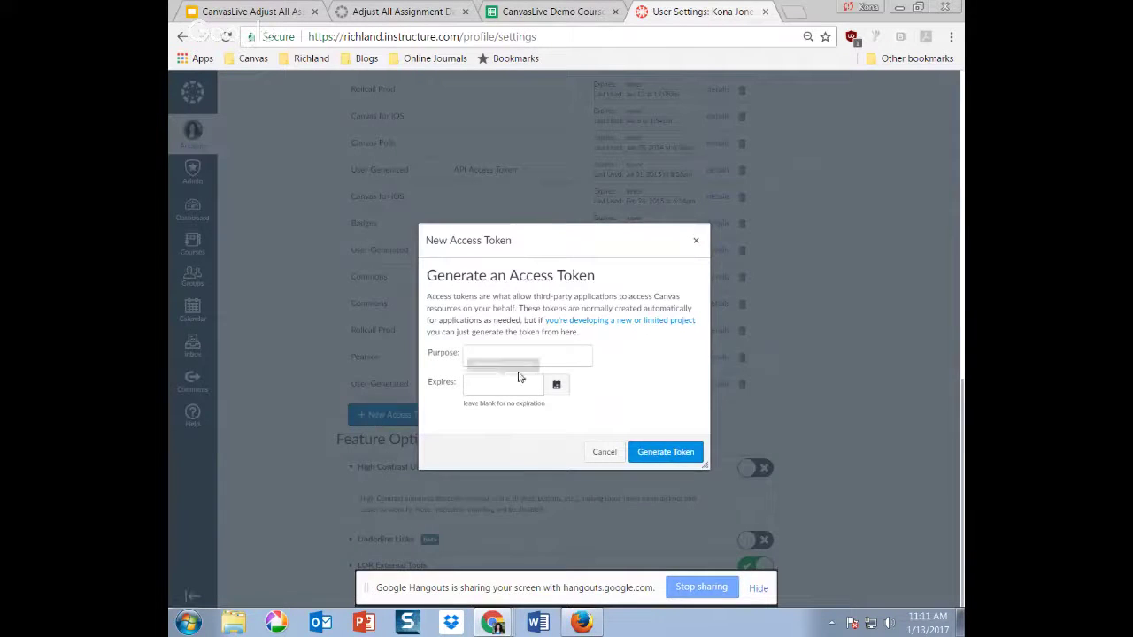
- Generate the access token with the purpose Demo for Due Dates and an expiration date of Jan 14, 2017
{"action": "left_click", "coordinate": [497, 353]}
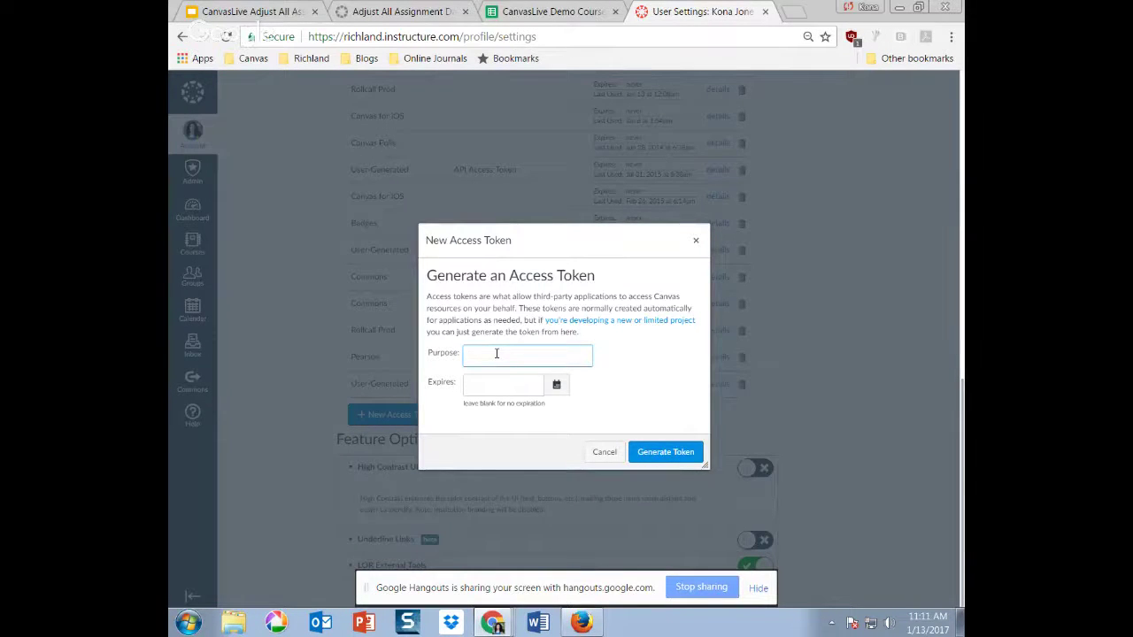
{"action": "type", "text": "Demo for Due Dates"}
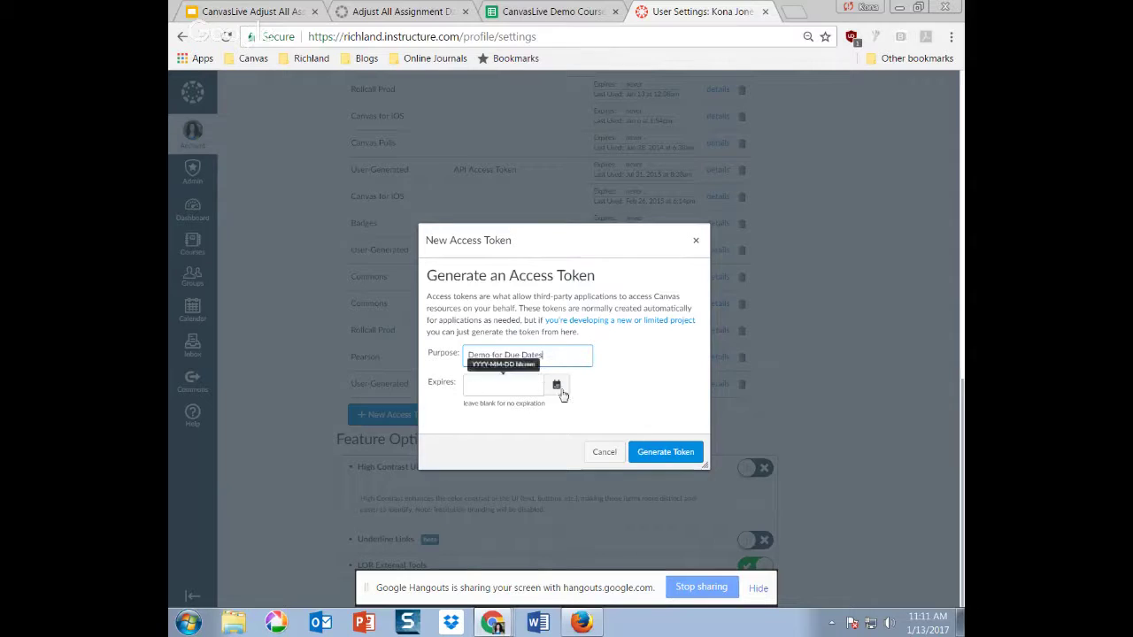
{"action": "left_click", "coordinate": [559, 388]}
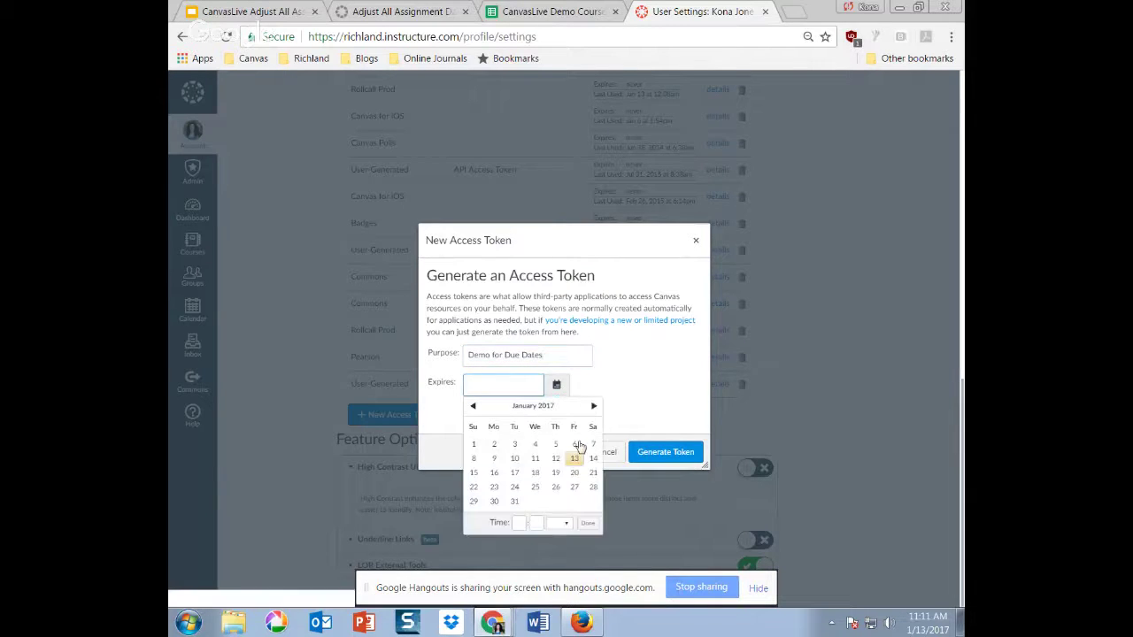
{"action": "left_click", "coordinate": [592, 460]}
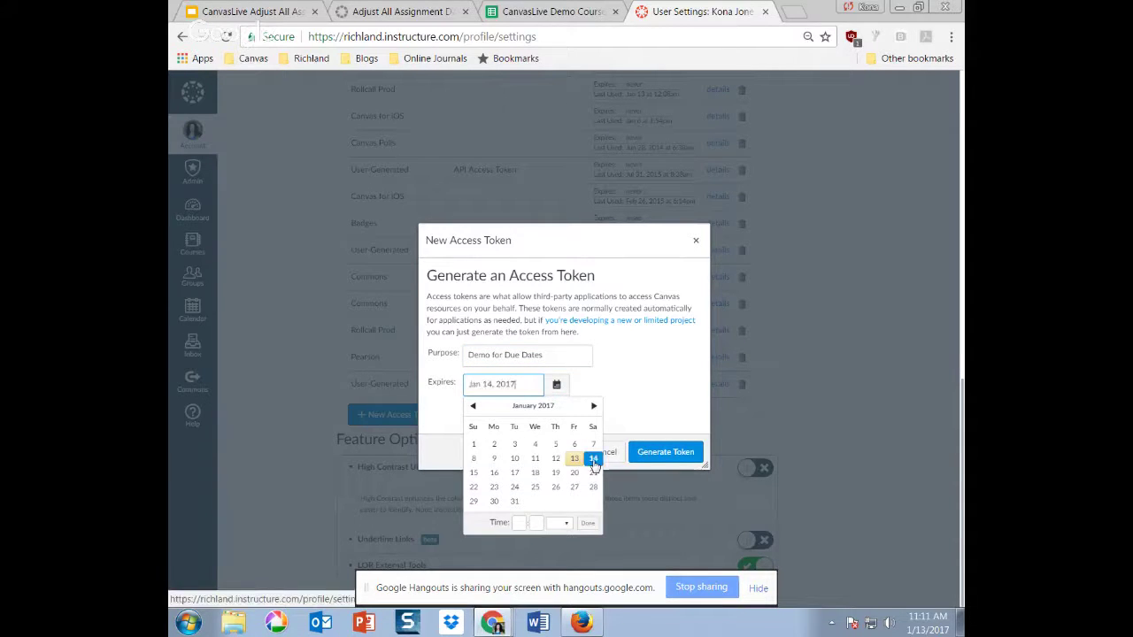
{"action": "left_click", "coordinate": [668, 369]}
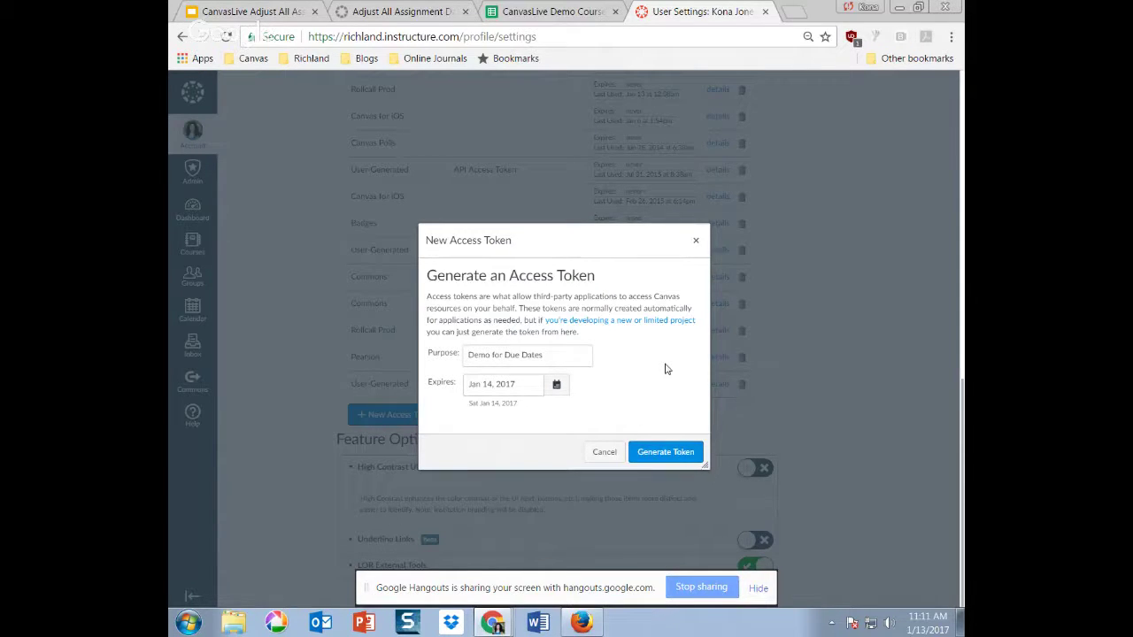
{"action": "left_click", "coordinate": [659, 454]}
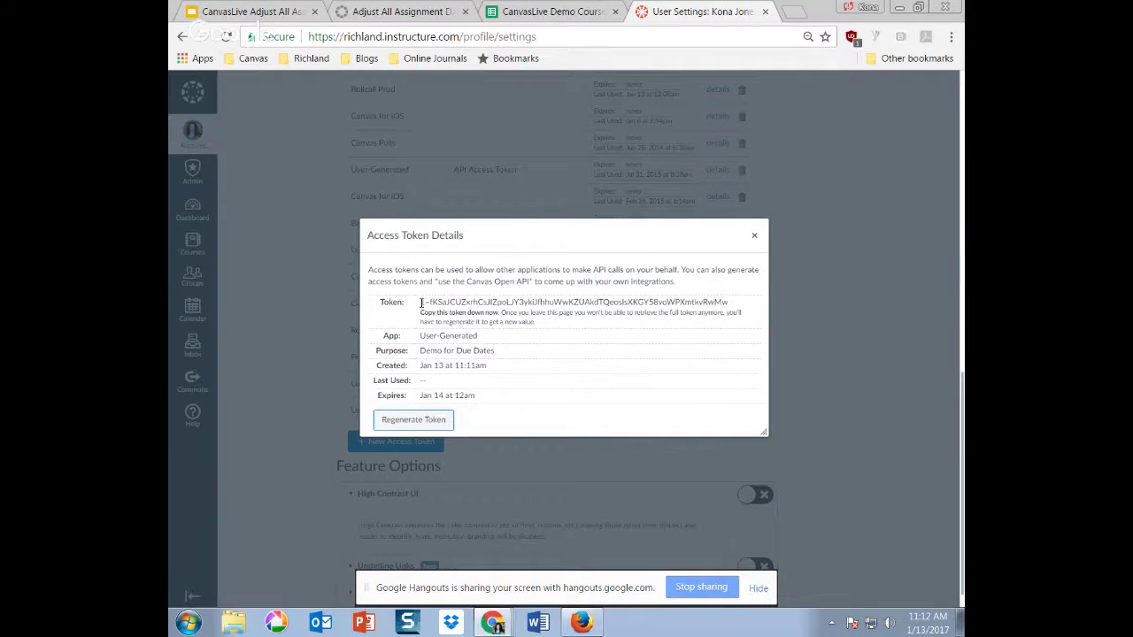
- Copy the generated Canvas token and paste it as the Access Token in the spreadsheet's Canvas API Configuration
{"action": "left_click_drag", "start_coordinate": [421, 303], "coordinate": [729, 302]}
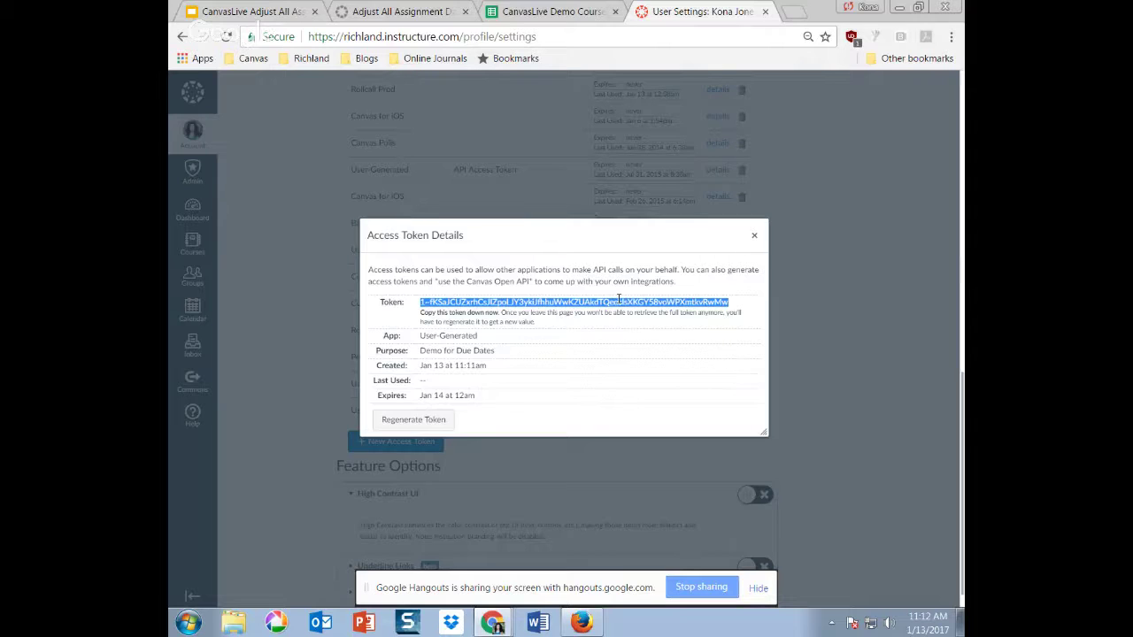
{"action": "left_click", "coordinate": [547, 12]}
{"action": "left_click", "coordinate": [486, 349]}
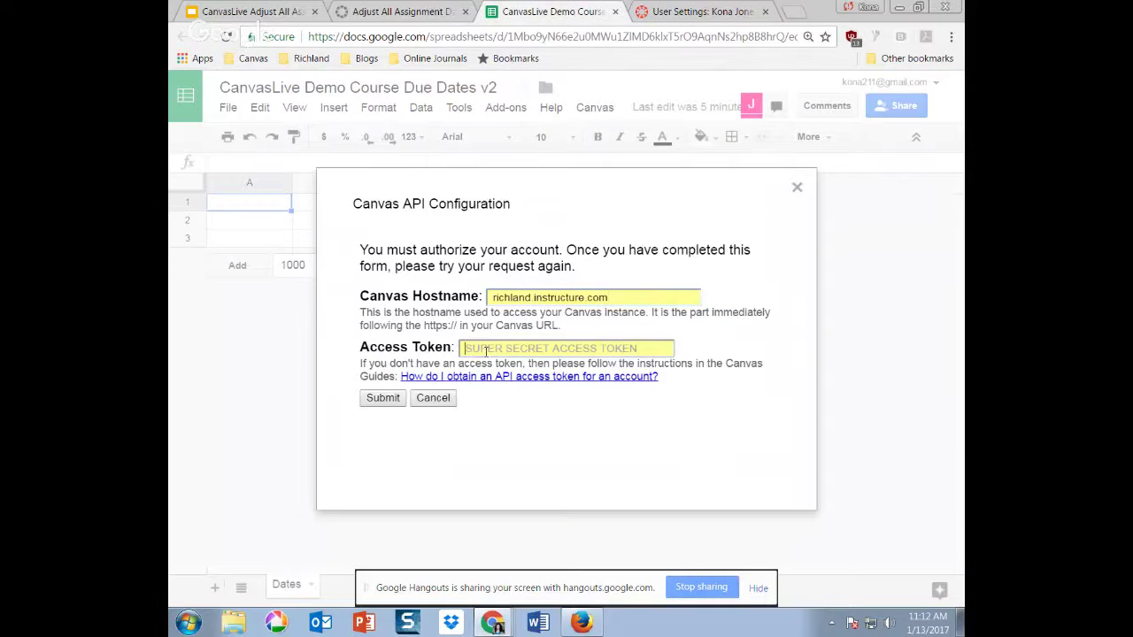
{"action": "key", "text": "ctrl+v"}
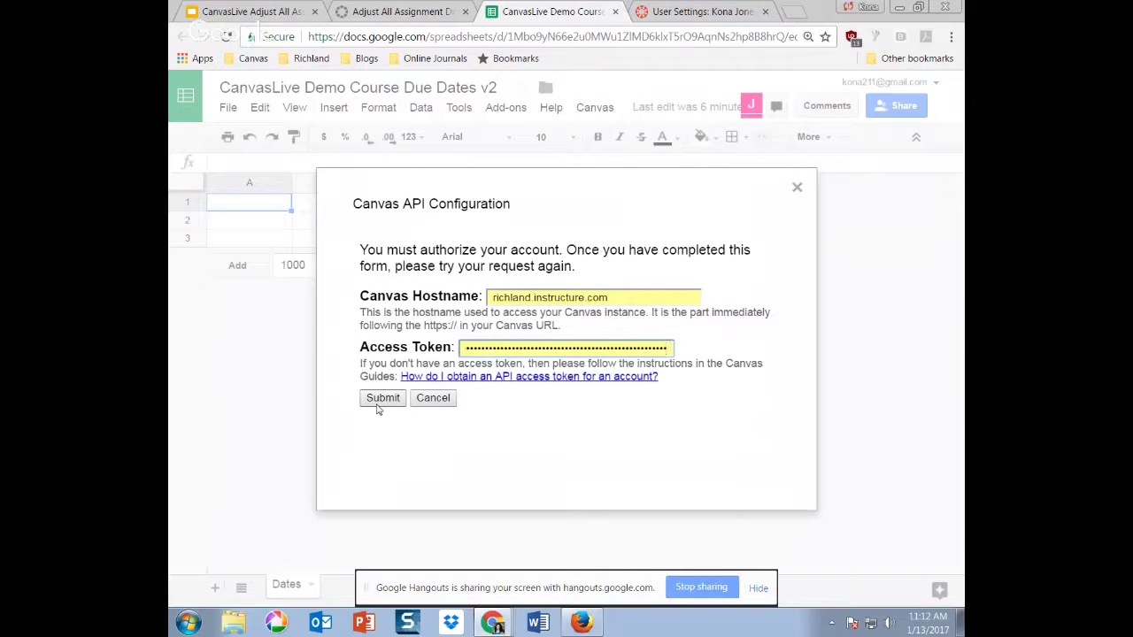
- Submit the Canvas API Configuration and decline to let the browser save the credentials
{"action": "left_click", "coordinate": [697, 15]}
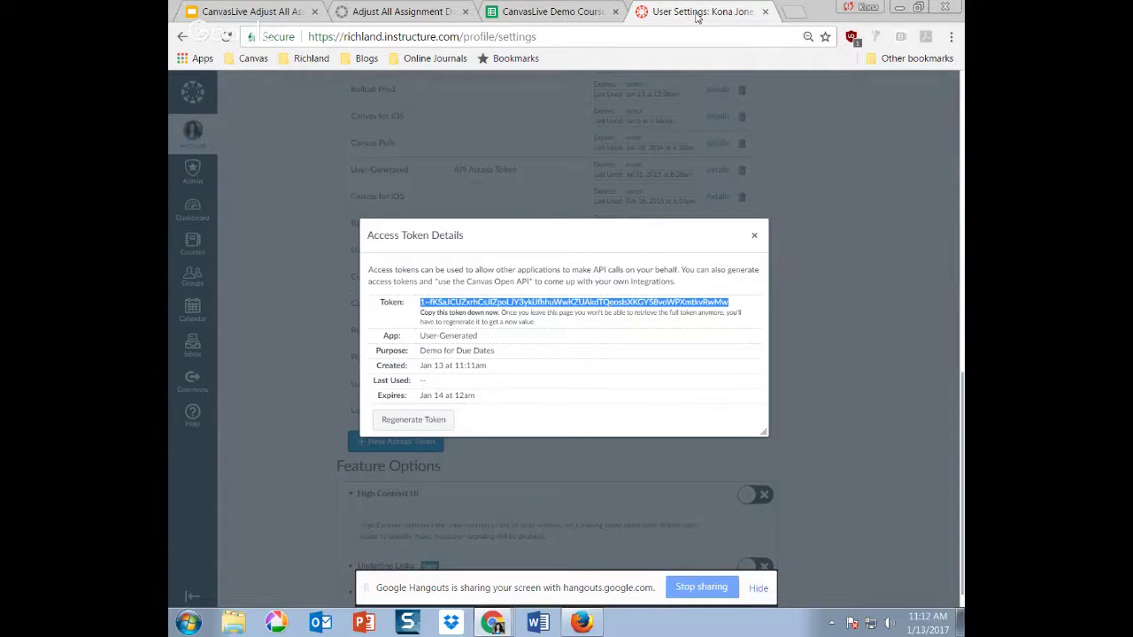
{"action": "left_click", "coordinate": [561, 13]}
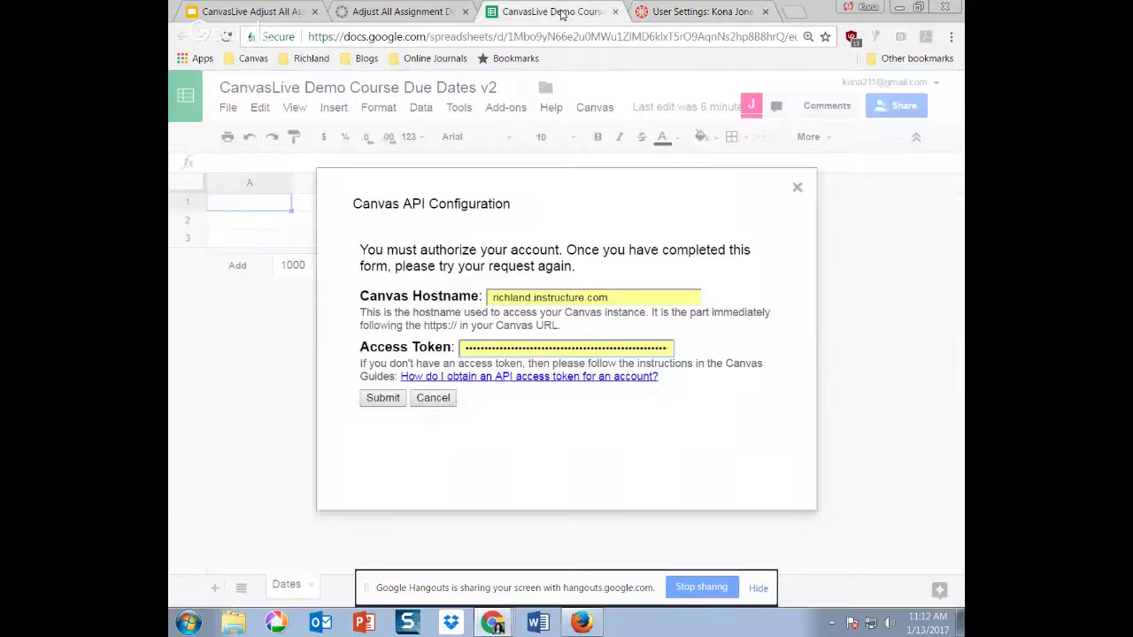
{"action": "left_click", "coordinate": [382, 398]}
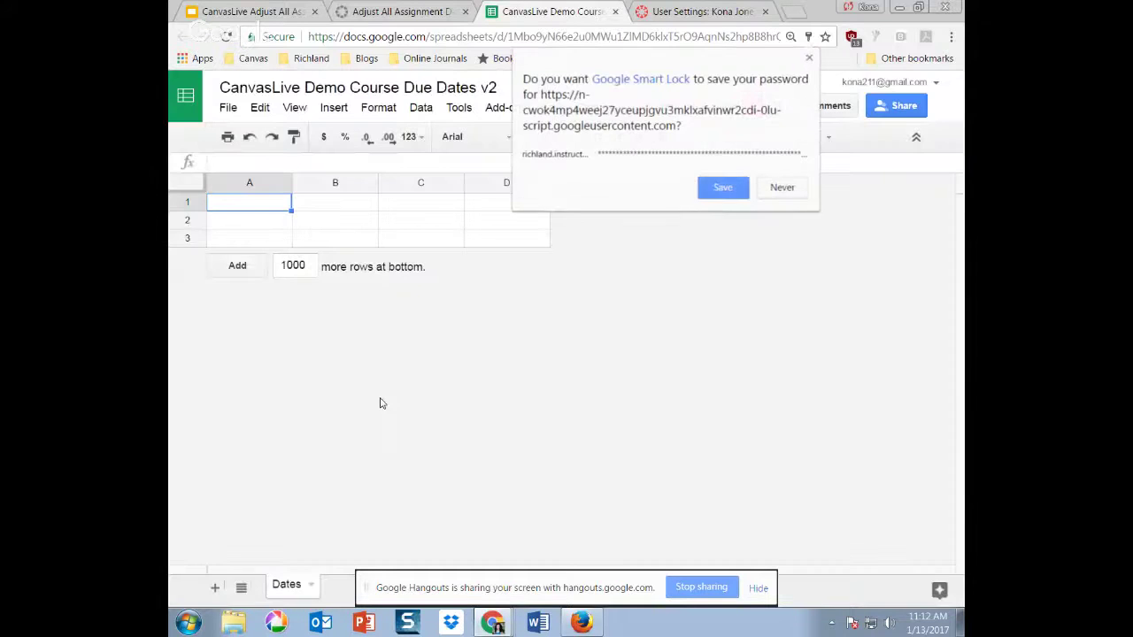
{"action": "left_click", "coordinate": [775, 189]}
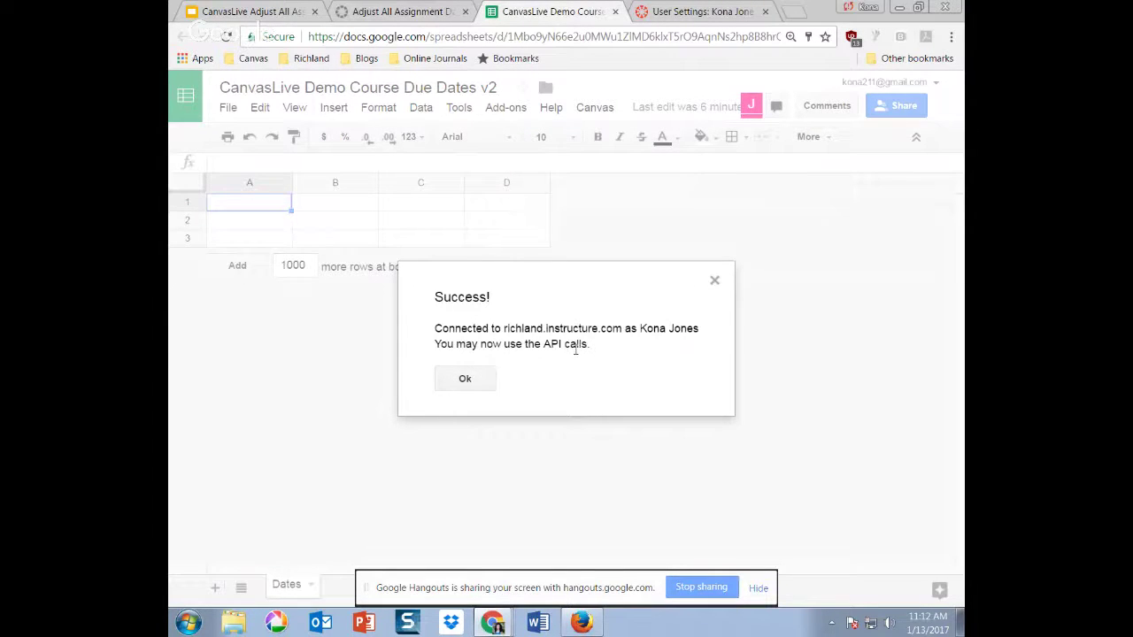
{"action": "left_click", "coordinate": [465, 381]}
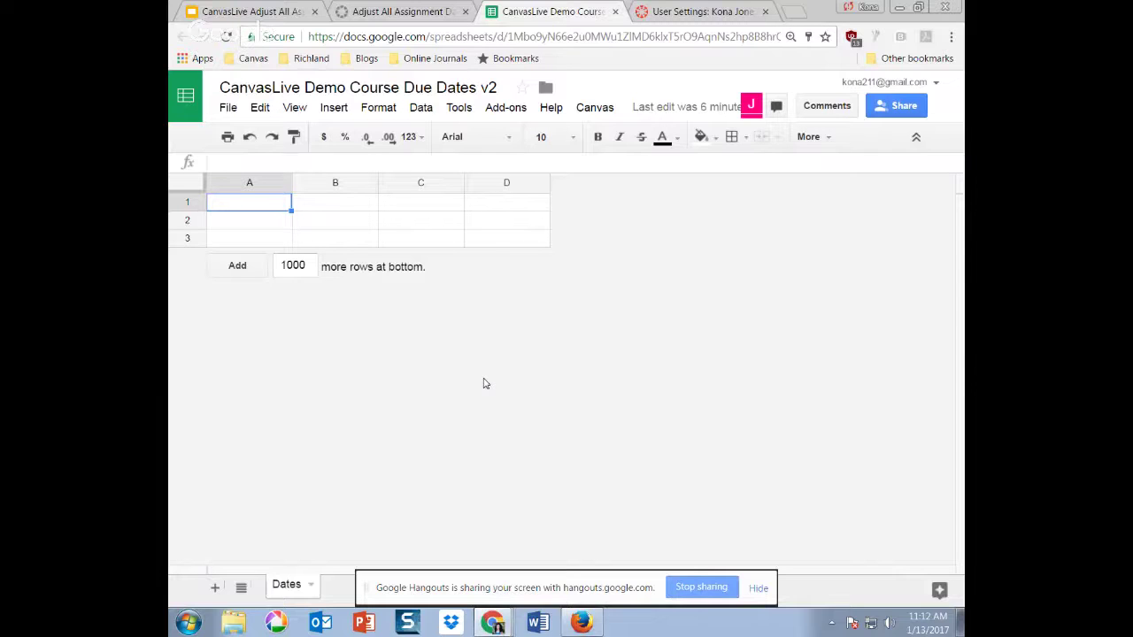
- Check the instructions page for the next task and close the Access Token Details in Canvas
{"action": "left_click", "coordinate": [395, 16]}
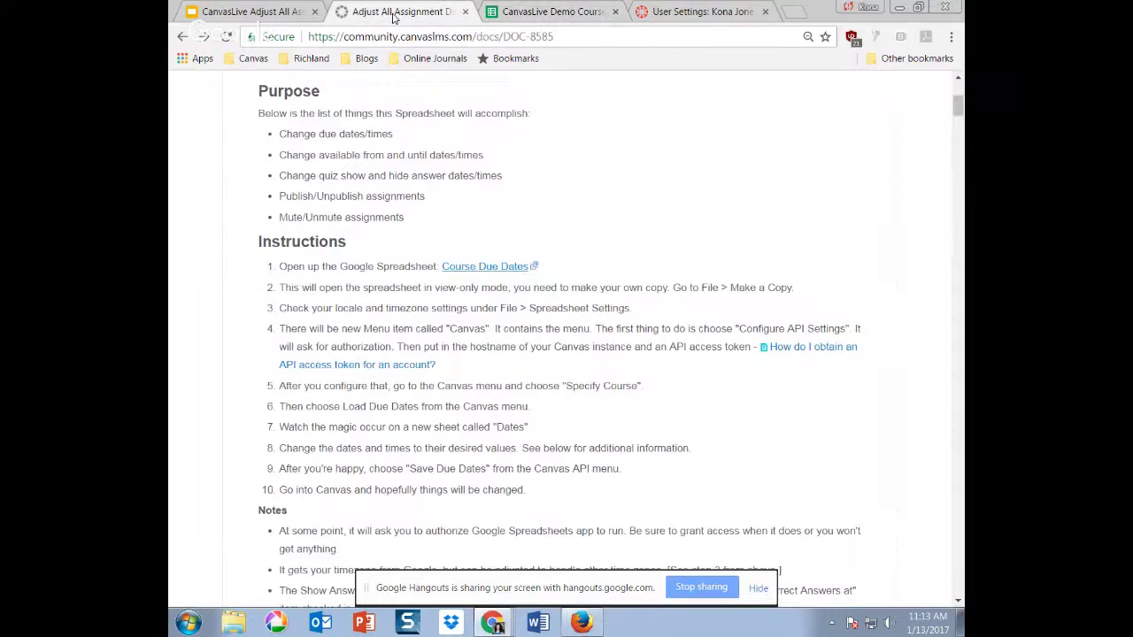
{"action": "left_click", "coordinate": [690, 13]}
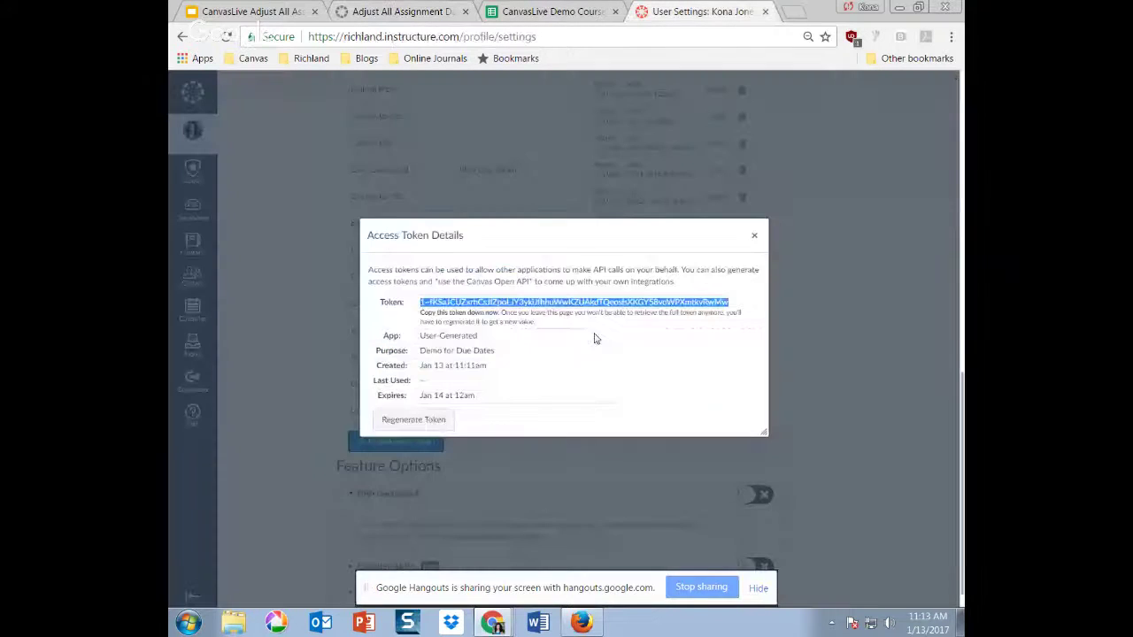
{"action": "left_click", "coordinate": [755, 235]}
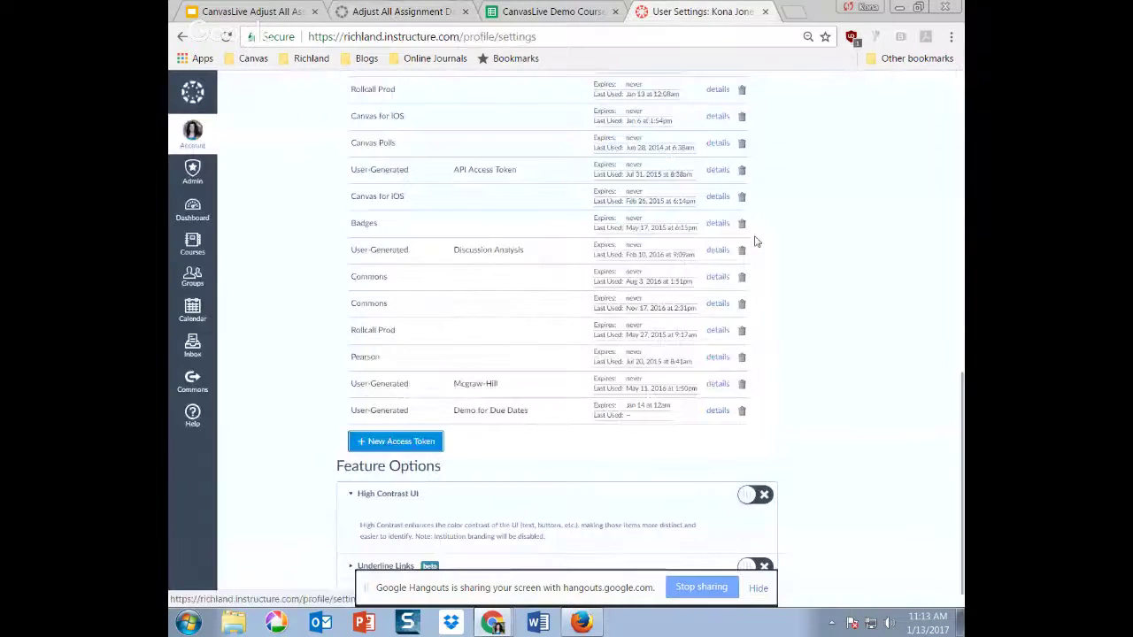
- Start Specify Course in the CanvasLive Demo spreadsheet and open the personal Sandbox course from the full Canvas course list
{"action": "left_click", "coordinate": [549, 11]}
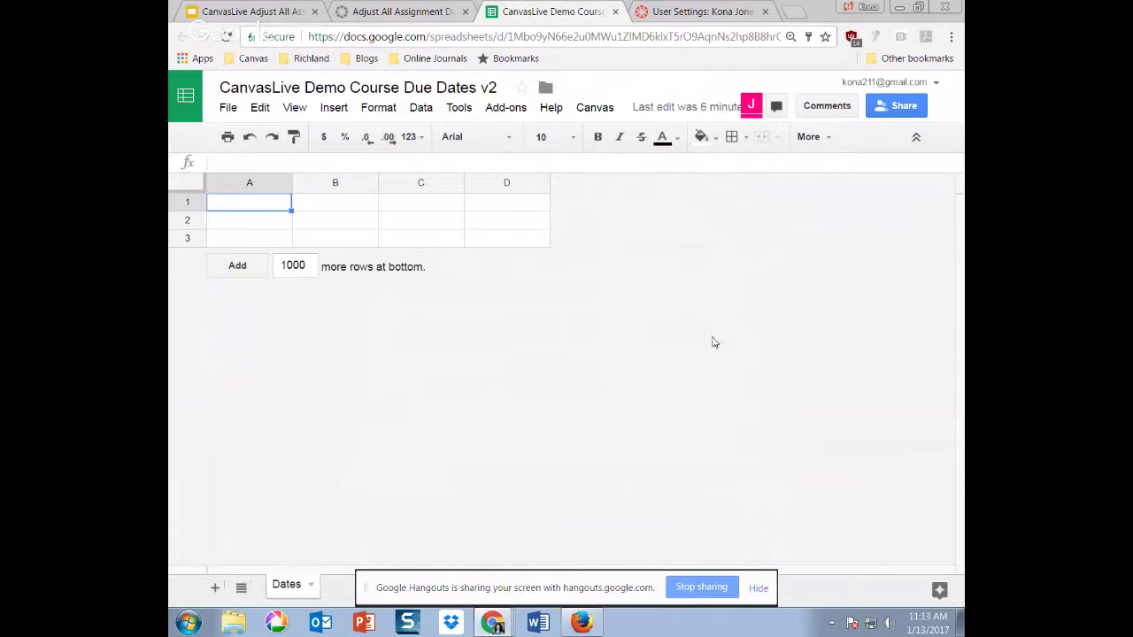
{"action": "left_click", "coordinate": [604, 112]}
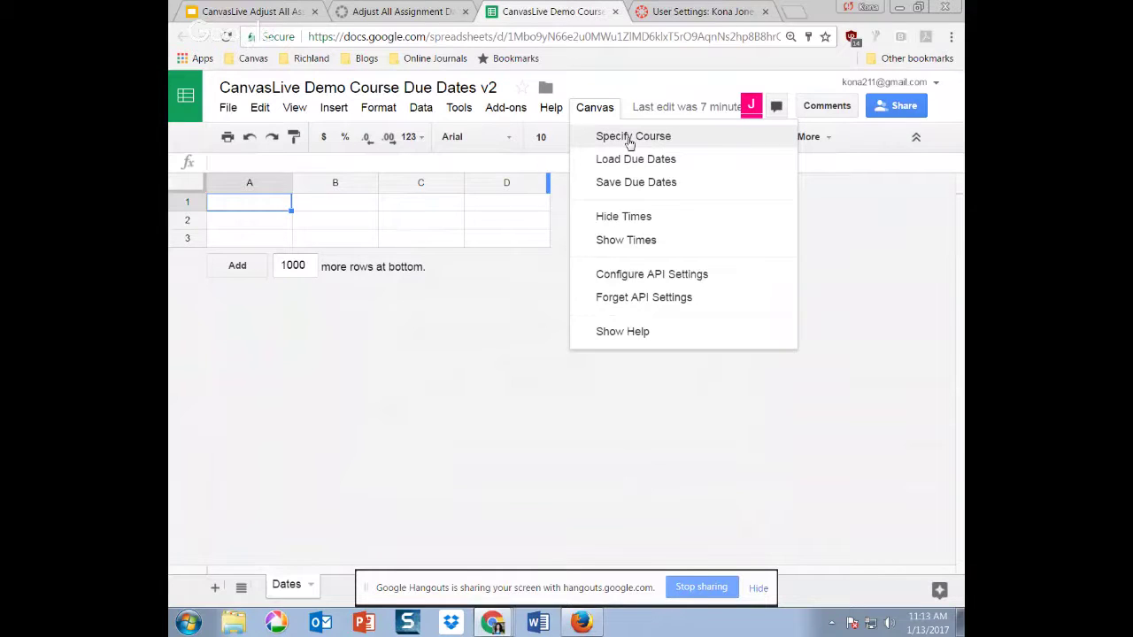
{"action": "left_click", "coordinate": [629, 141]}
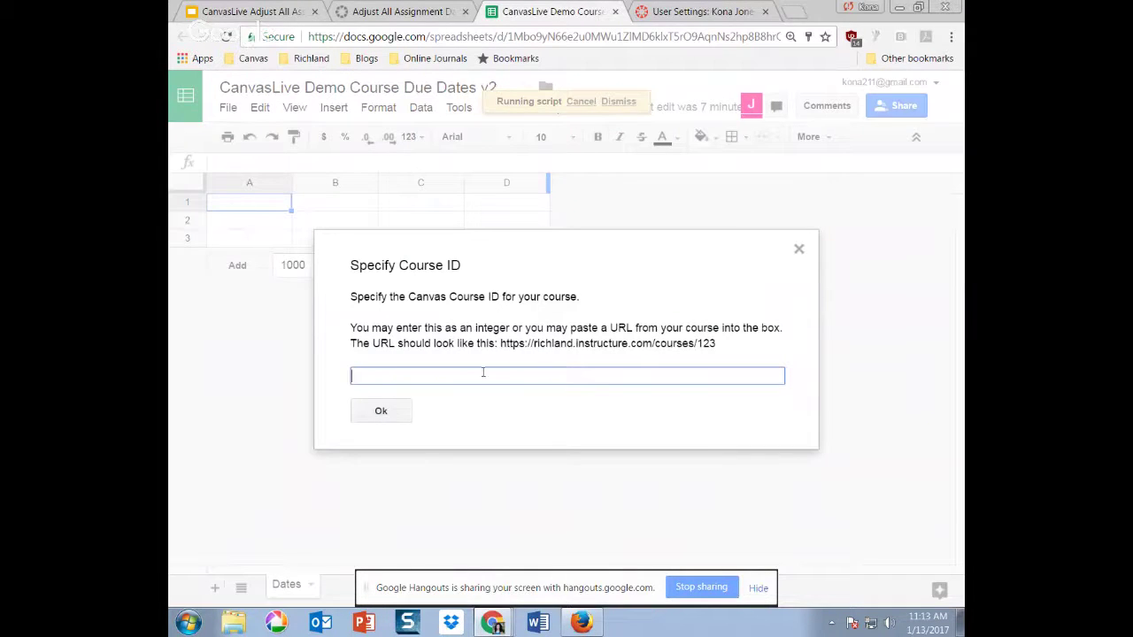
{"action": "left_click", "coordinate": [717, 13]}
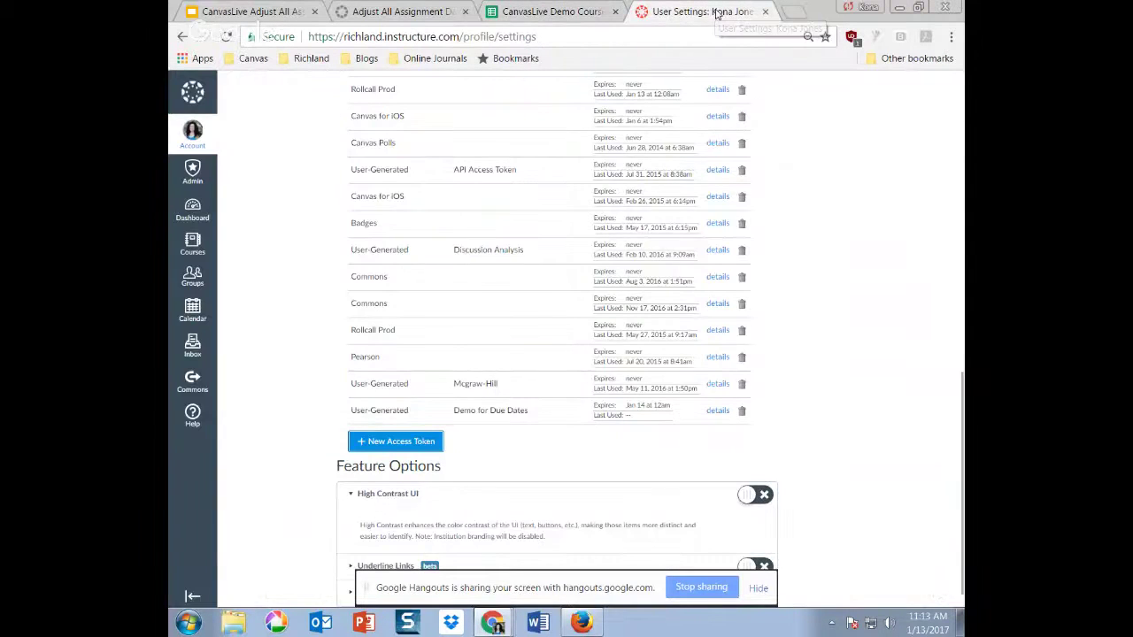
{"action": "left_click", "coordinate": [183, 247]}
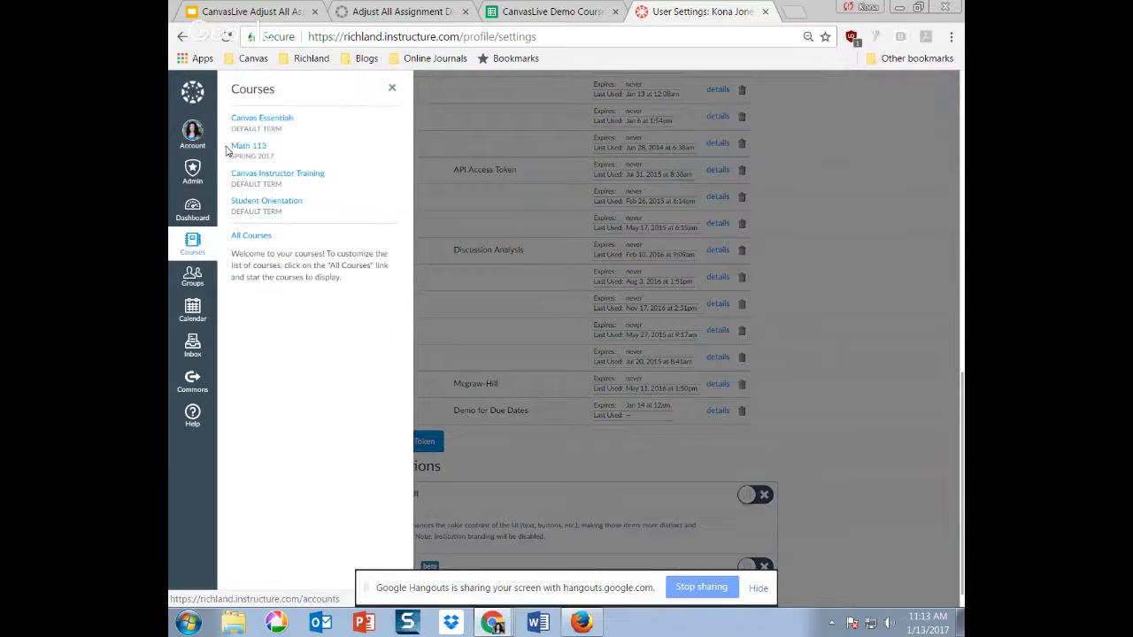
{"action": "left_click", "coordinate": [256, 237]}
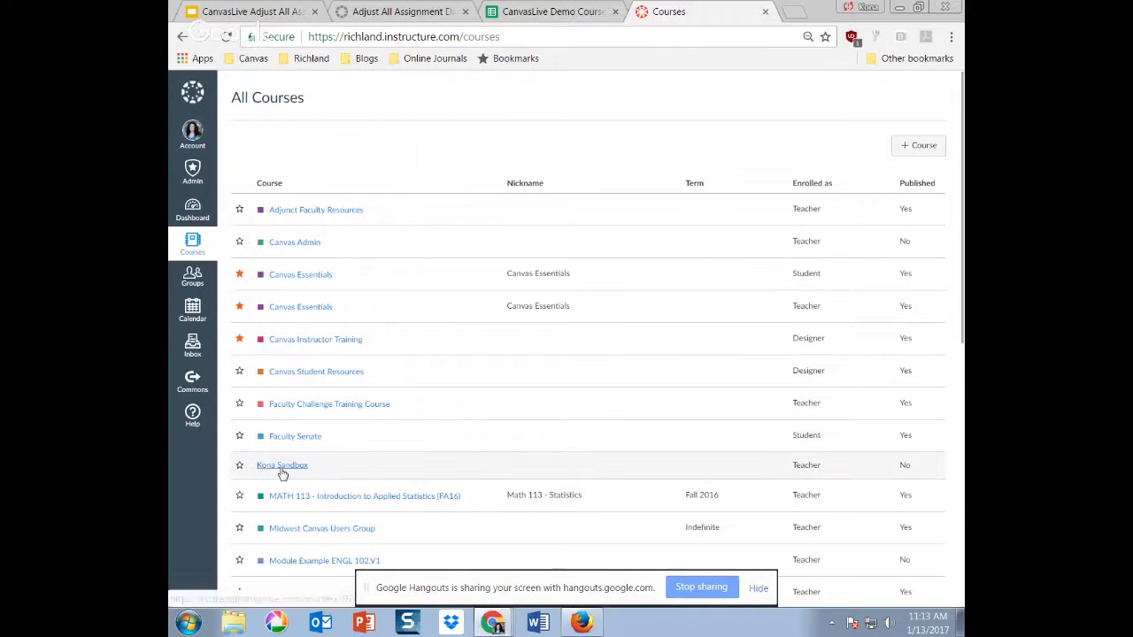
{"action": "left_click", "coordinate": [280, 469]}
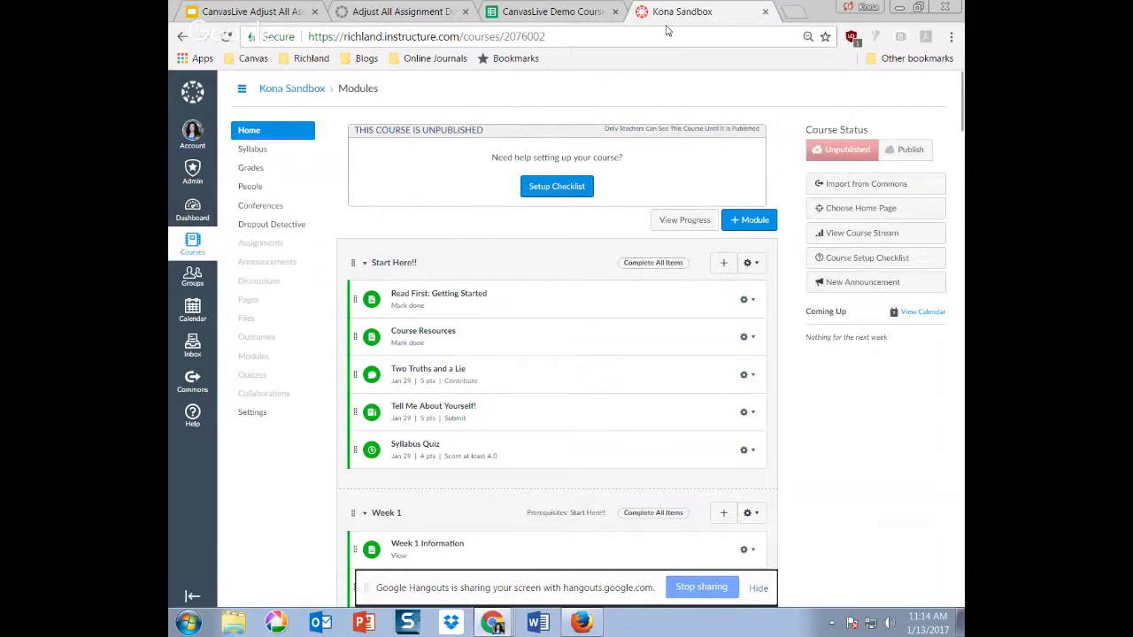
- Copy the Sandbox course URL from Canvas, submit it as the spreadsheet's Course ID, and agree to proceed with that course
{"action": "left_click", "coordinate": [558, 36]}
{"action": "key", "text": "ctrl+c"}
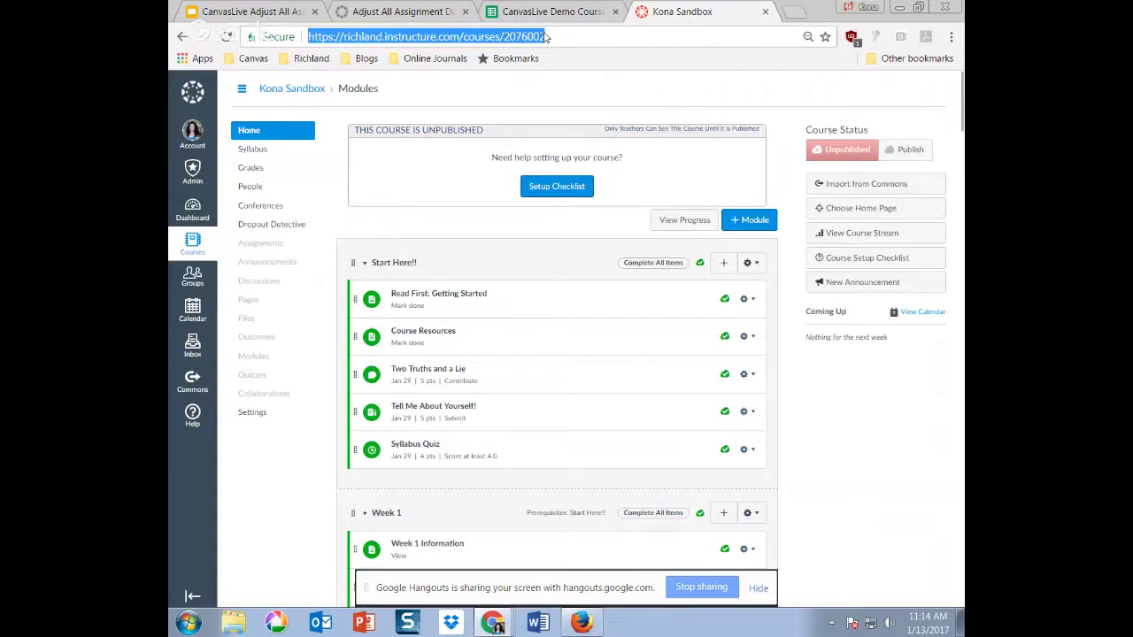
{"action": "left_click", "coordinate": [545, 13]}
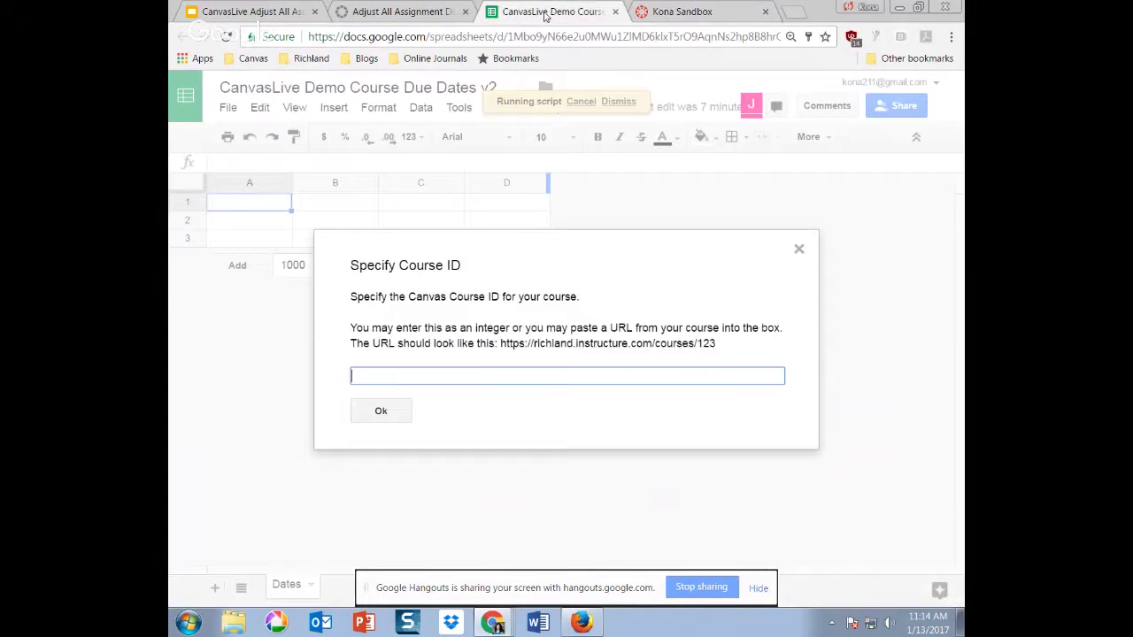
{"action": "key", "text": "ctrl+v"}
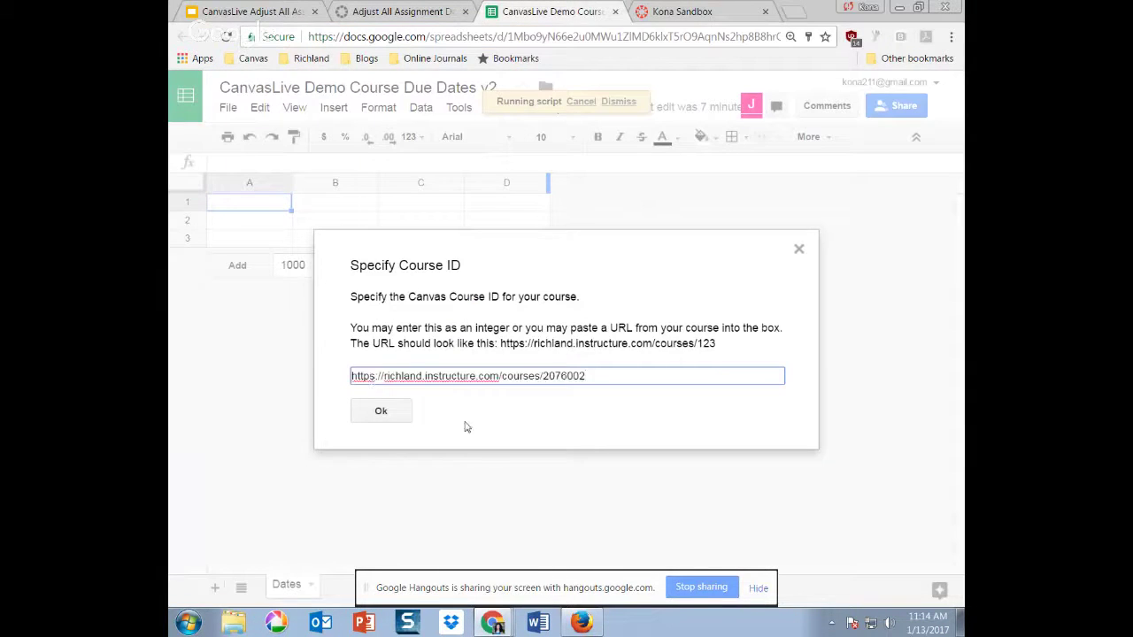
{"action": "left_click", "coordinate": [696, 14]}
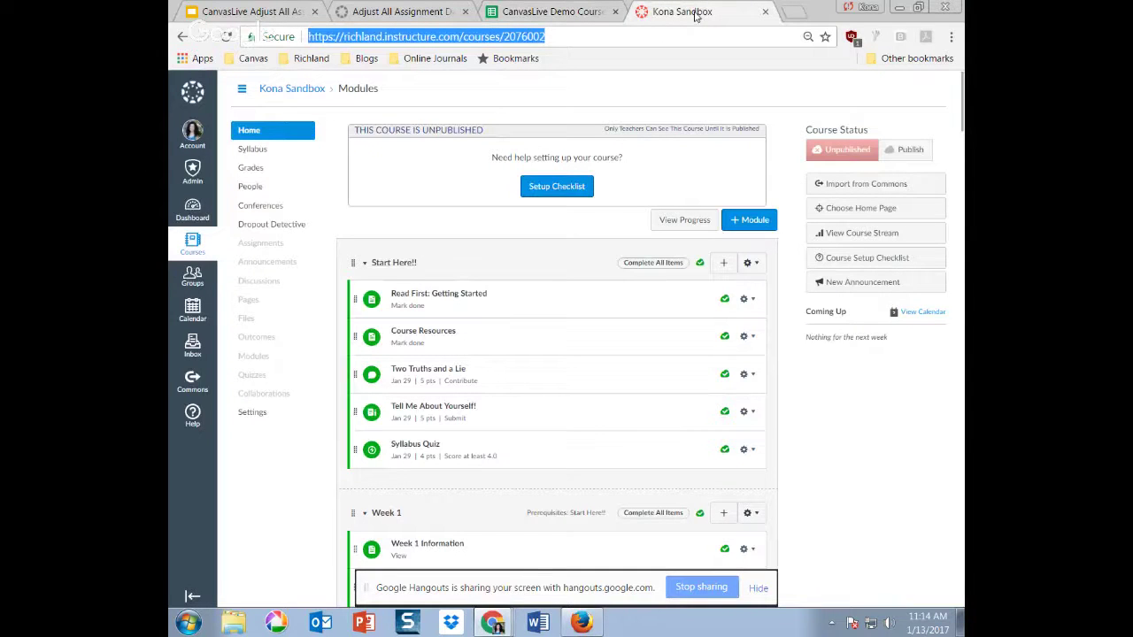
{"action": "left_click", "coordinate": [547, 13]}
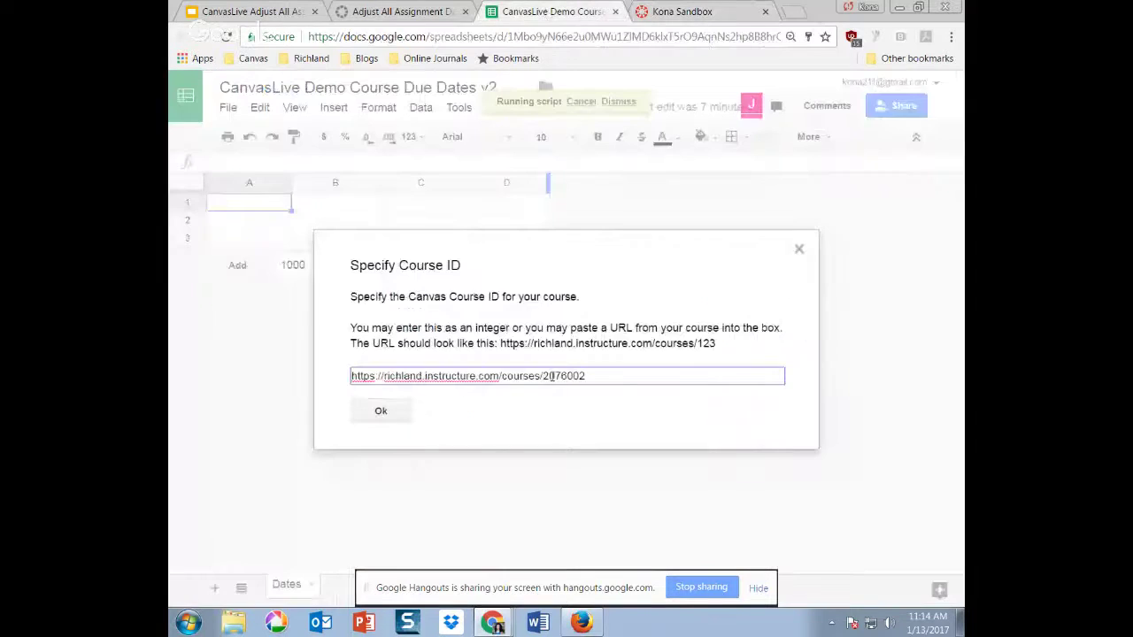
{"action": "left_click", "coordinate": [384, 412]}
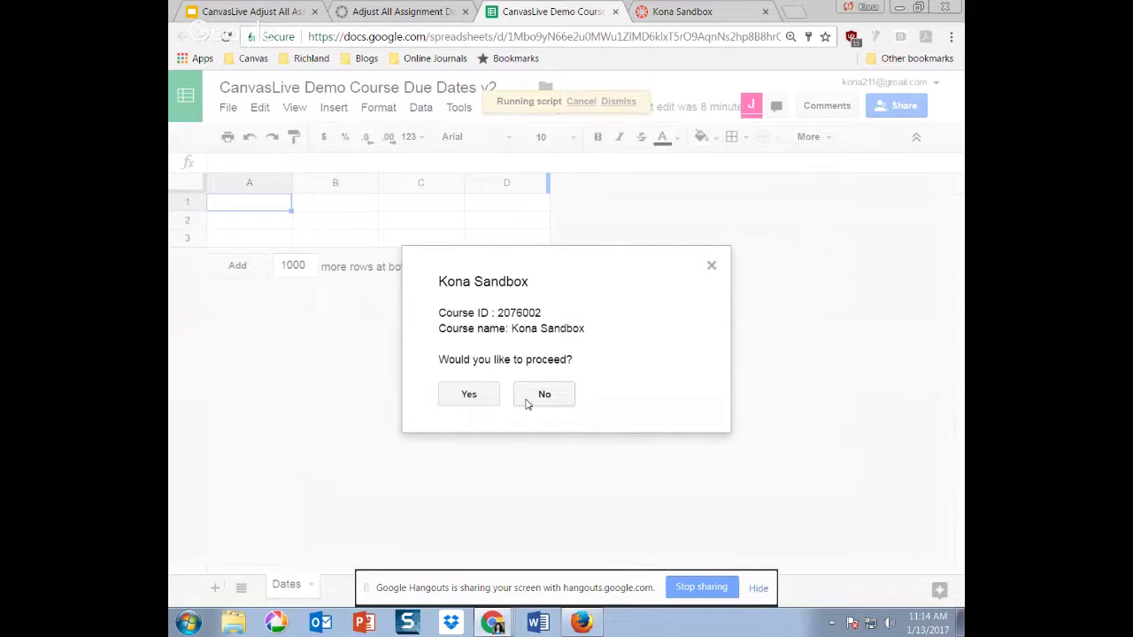
{"action": "left_click", "coordinate": [469, 395]}
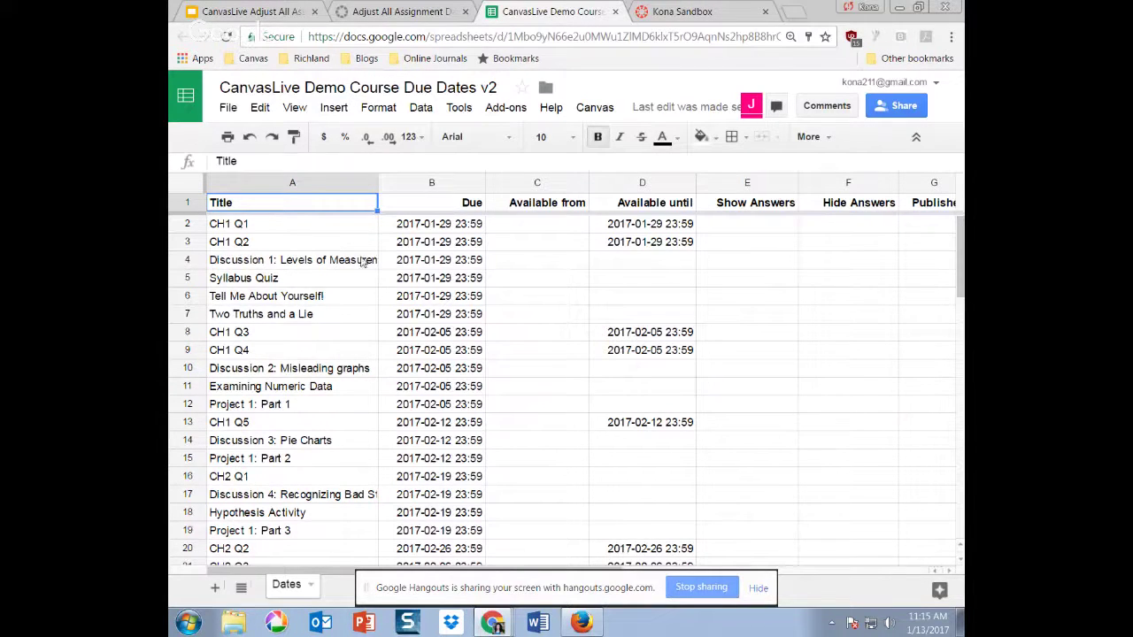
- Change the title of the first quiz in cell A2 to CH1:Q1
{"action": "left_click", "coordinate": [259, 227]}
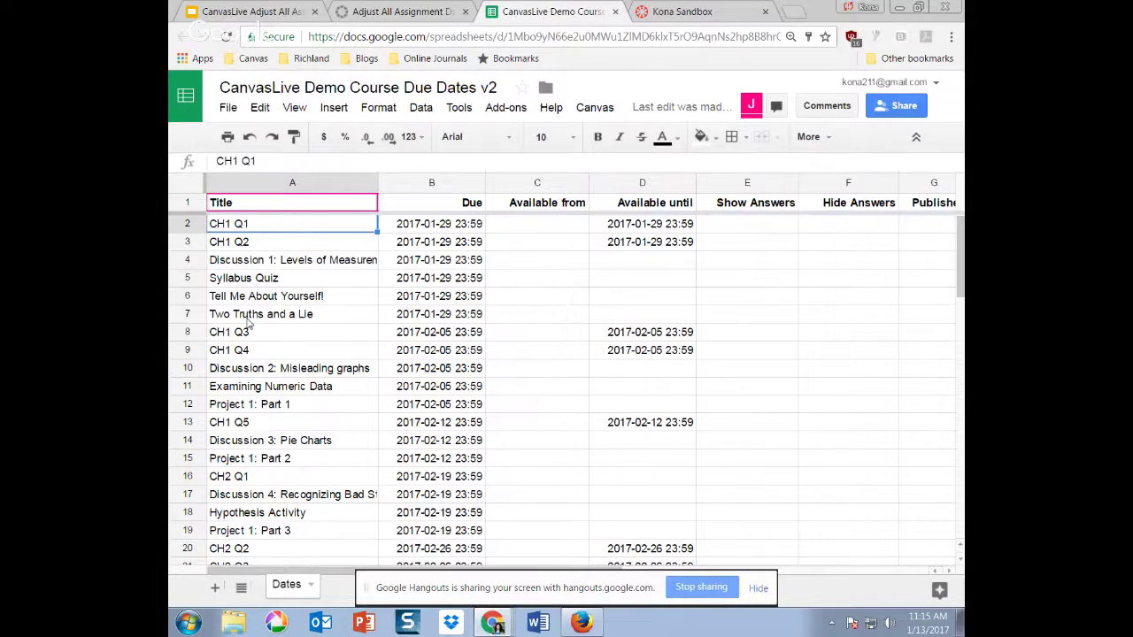
{"action": "double_click", "coordinate": [235, 227]}
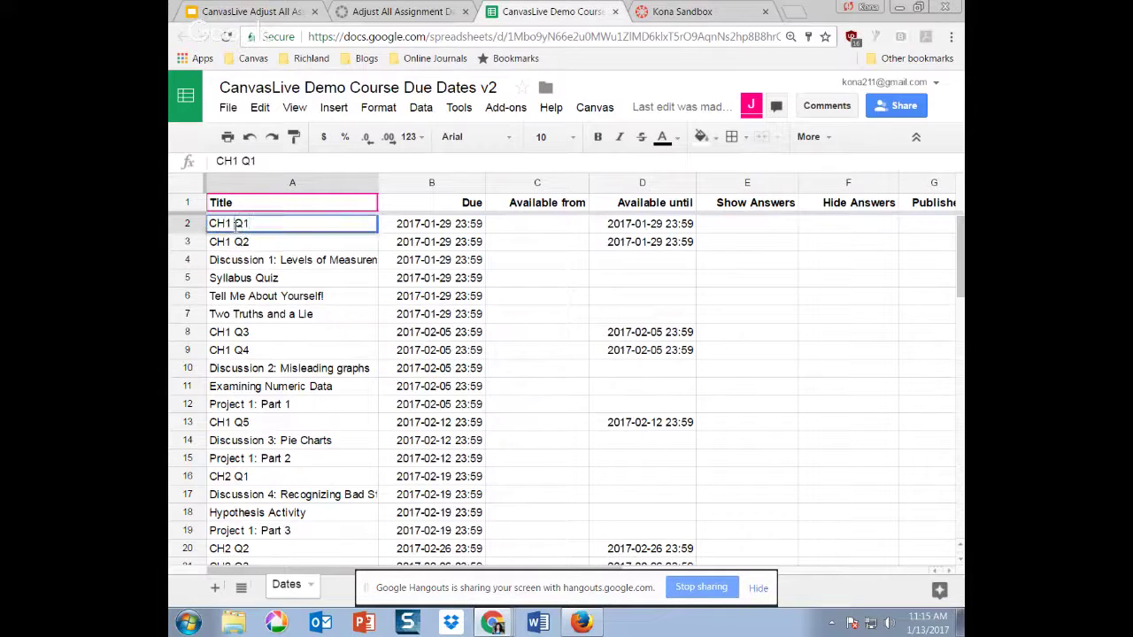
{"action": "key", "text": "BackSpace"}
{"action": "type", "text": ":"}
{"action": "left_click", "coordinate": [276, 246]}
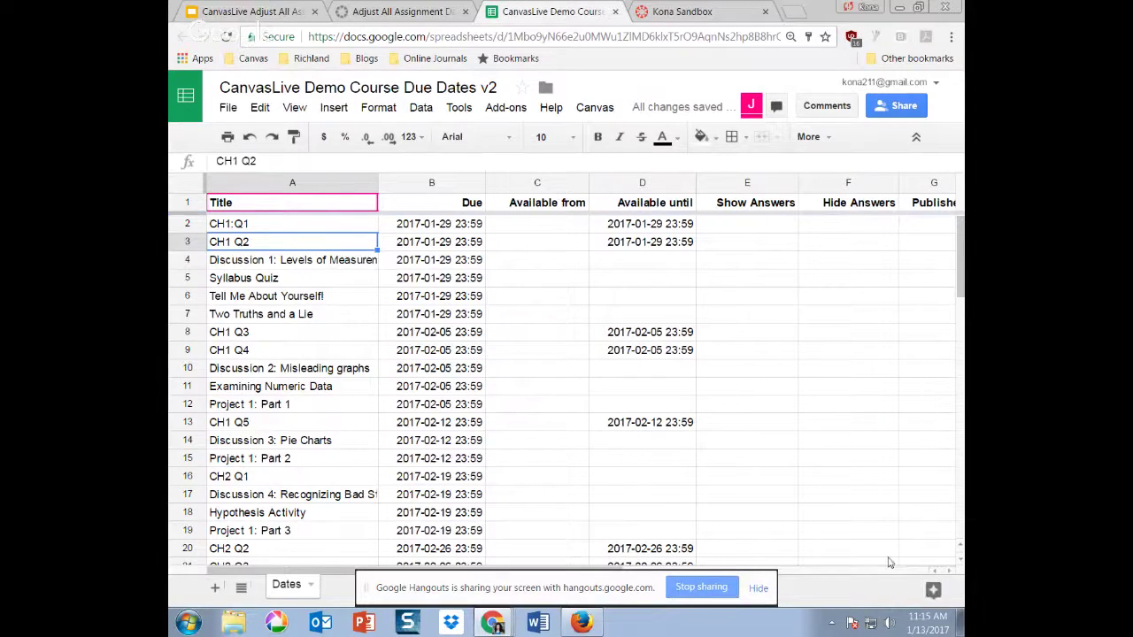
- Look through the loaded assignments and their Published, Muted, Type and Canvas ID columns
{"action": "scroll", "coordinate": [888, 562], "scroll_direction": "down", "scroll_amount": 2}
{"action": "scroll", "coordinate": [888, 562], "scroll_direction": "up", "scroll_amount": 1}
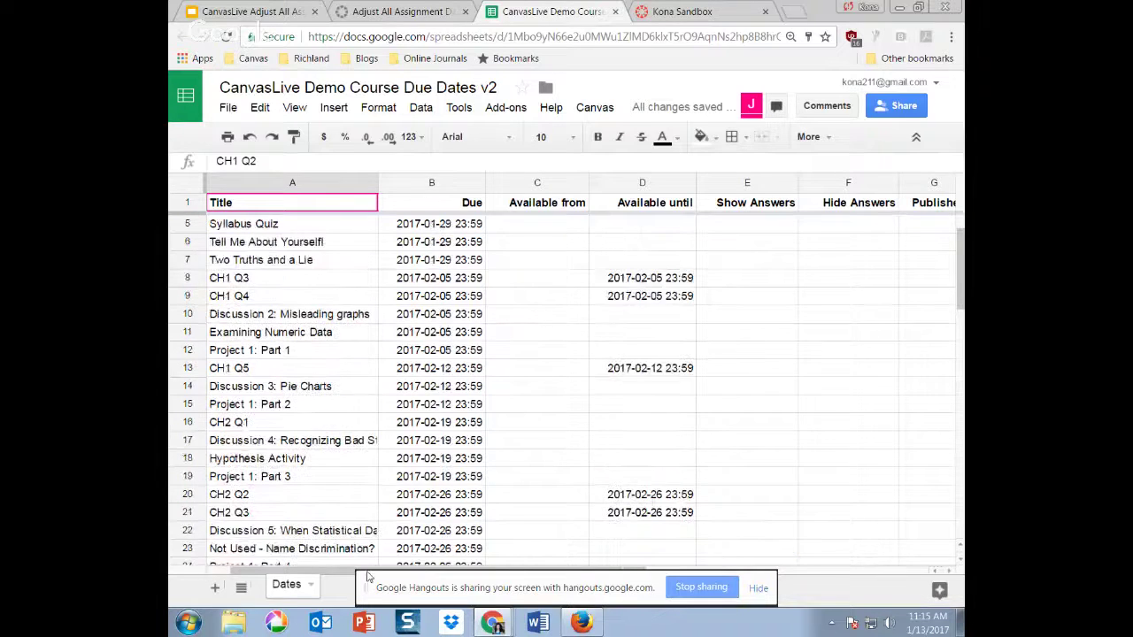
{"action": "scroll", "coordinate": [441, 573], "scroll_direction": "right", "scroll_amount": 1}
{"action": "left_click_drag", "start_coordinate": [441, 575], "coordinate": [494, 574]}
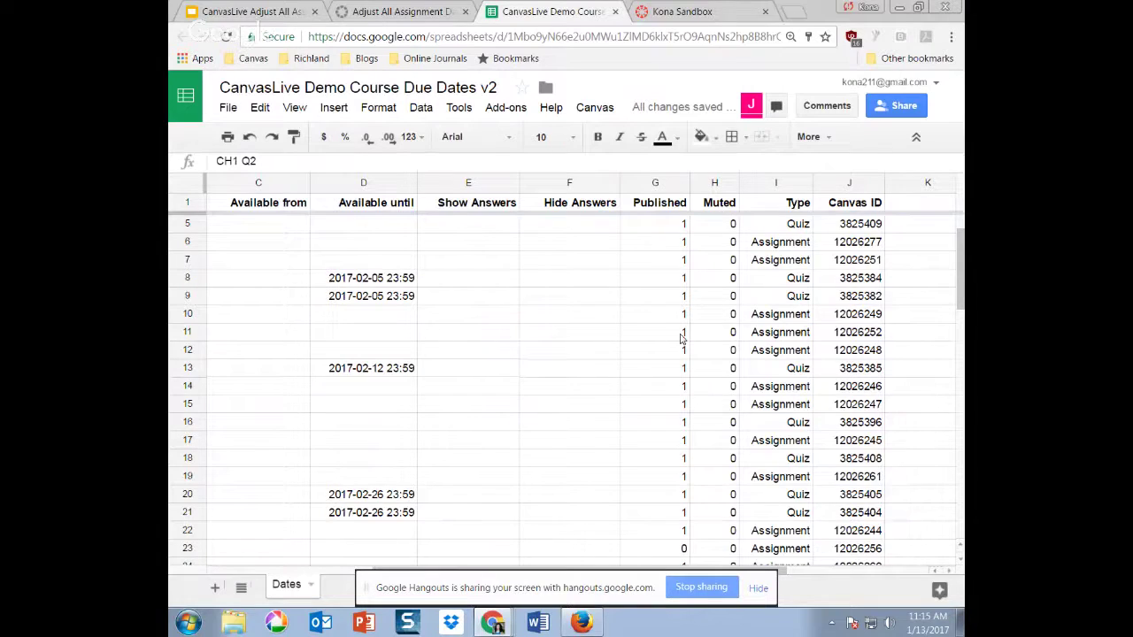
{"action": "scroll", "coordinate": [682, 338], "scroll_direction": "down", "scroll_amount": 4}
{"action": "scroll", "coordinate": [678, 343], "scroll_direction": "up", "scroll_amount": 5}
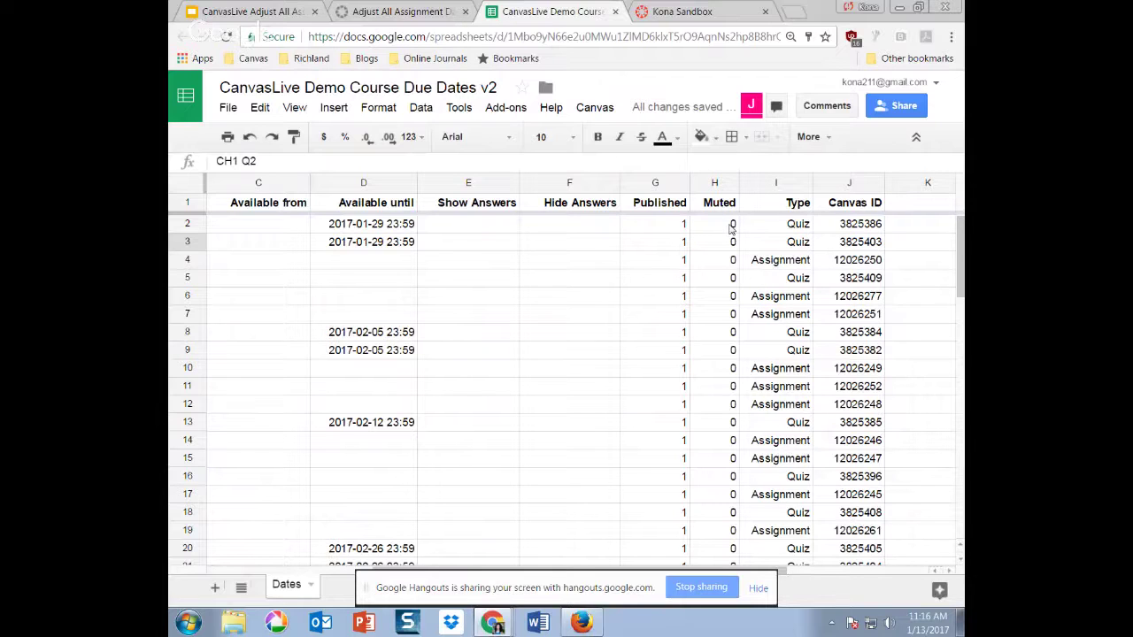
- Freeze the Title column, view the columns through Canvas ID beside it, and return to the Due column
{"action": "scroll", "coordinate": [730, 230], "scroll_direction": "left", "scroll_amount": 3}
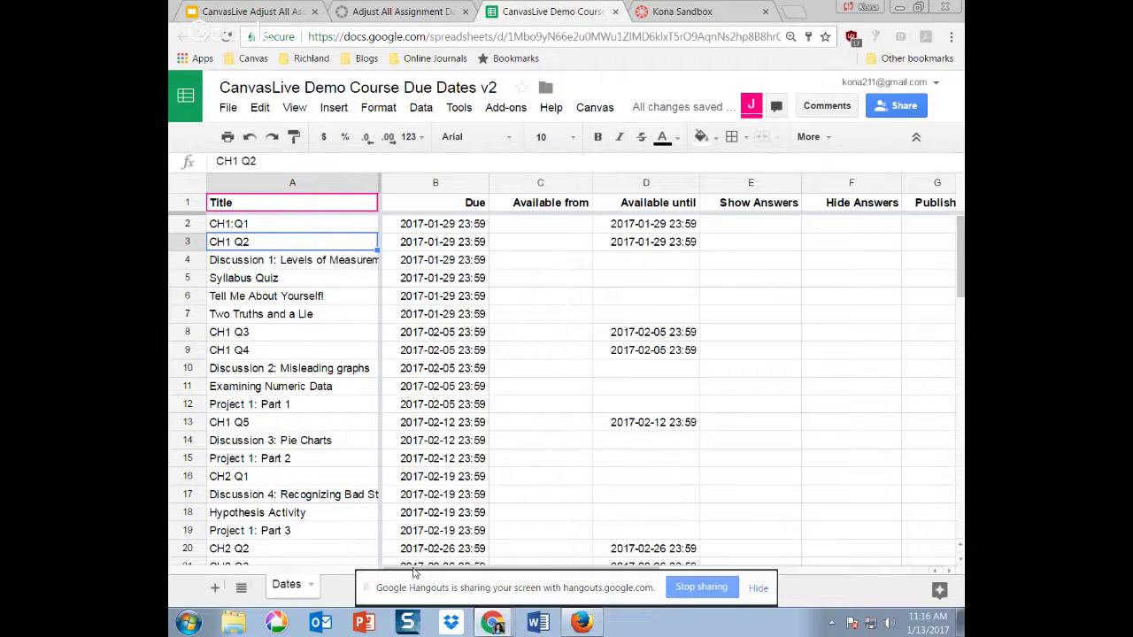
{"action": "left_click_drag", "start_coordinate": [414, 574], "coordinate": [616, 574]}
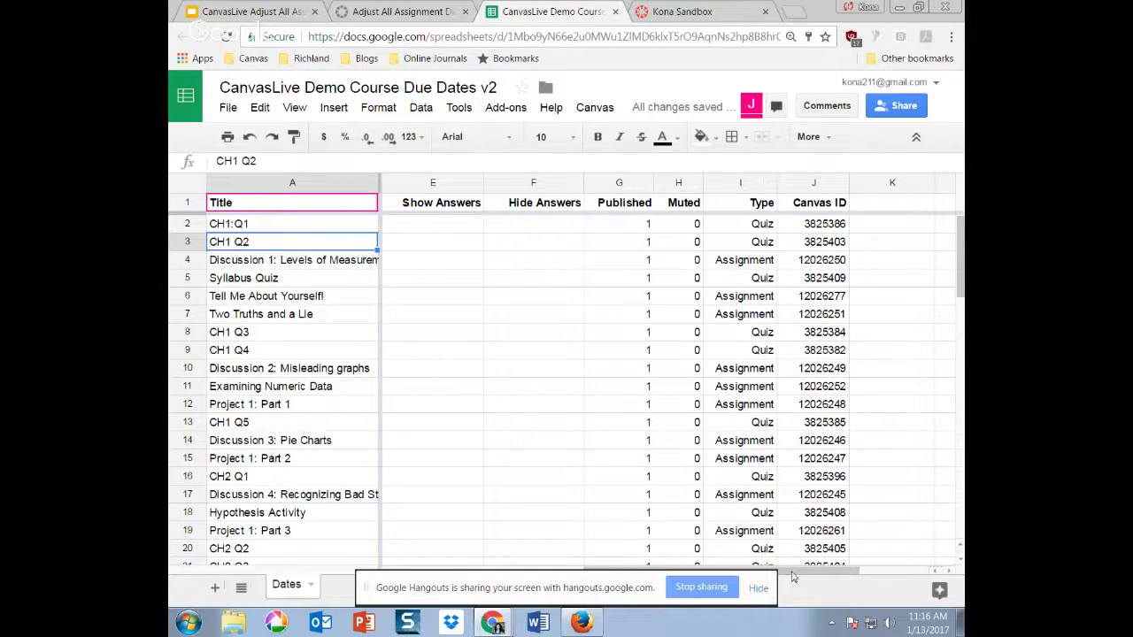
{"action": "left_click_drag", "start_coordinate": [792, 573], "coordinate": [501, 582]}
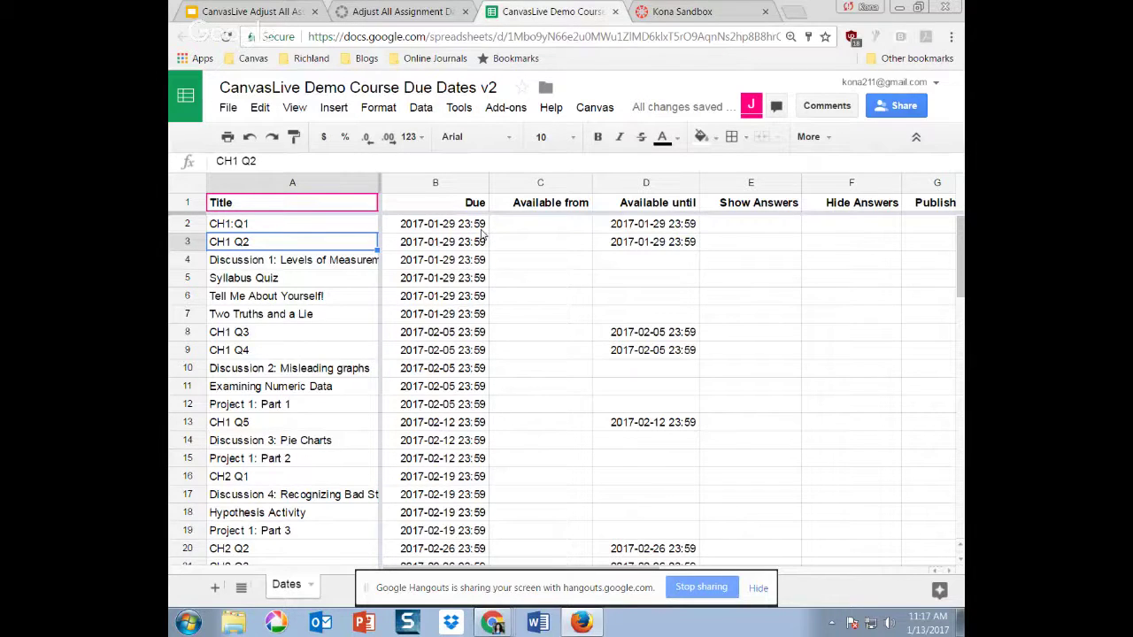
- Hide the times in the date columns and show them again
{"action": "left_click", "coordinate": [592, 107]}
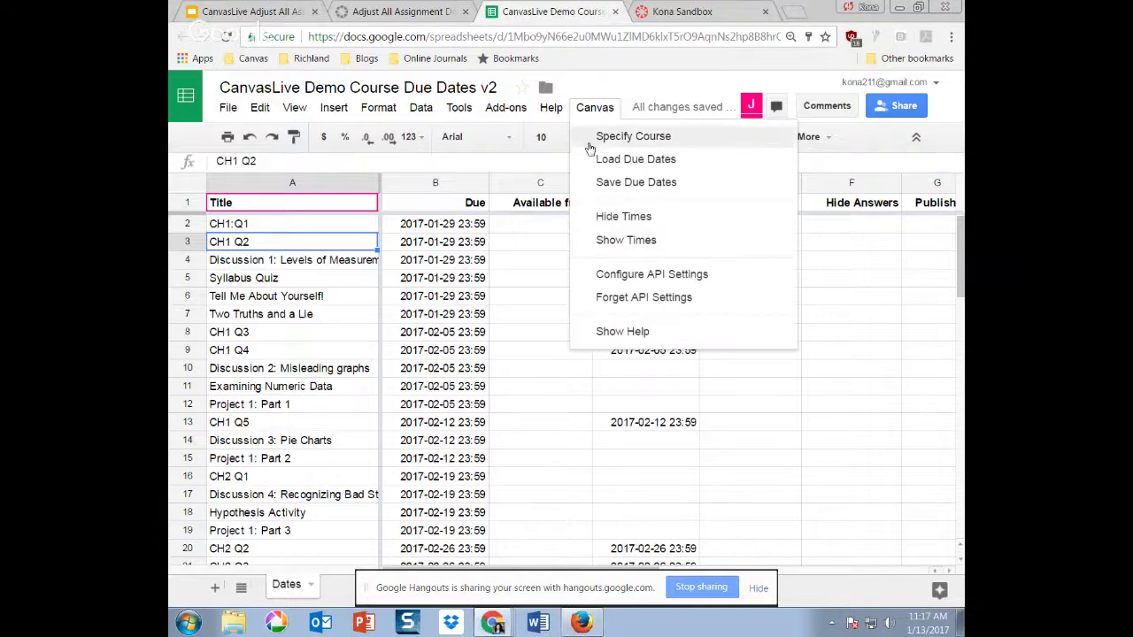
{"action": "left_click", "coordinate": [605, 226]}
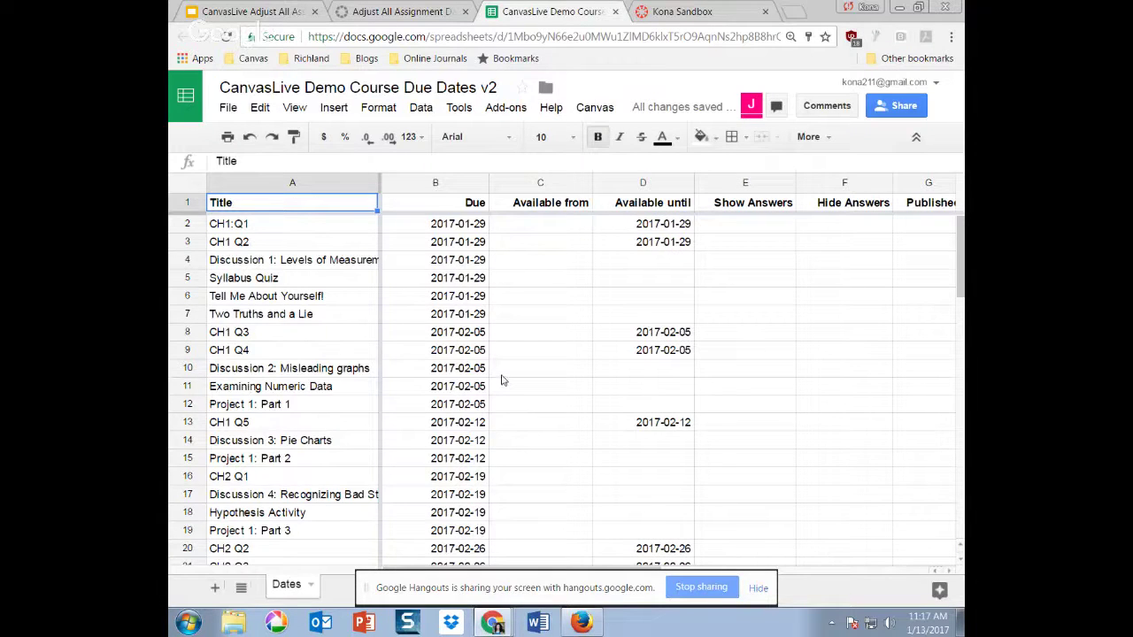
{"action": "left_click", "coordinate": [595, 113]}
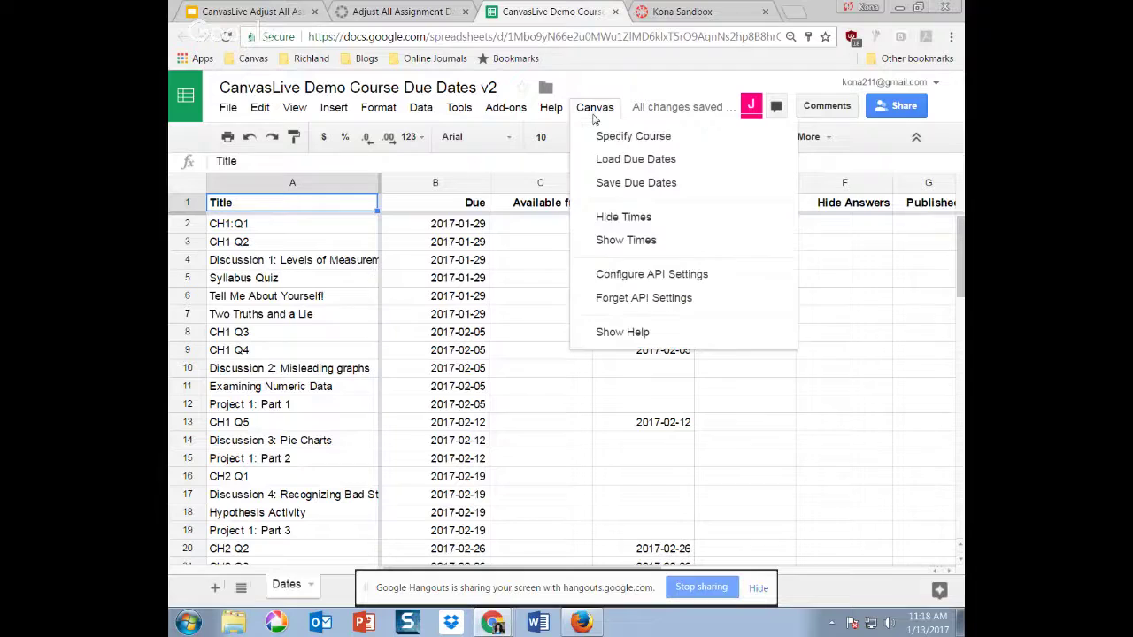
{"action": "left_click", "coordinate": [613, 240]}
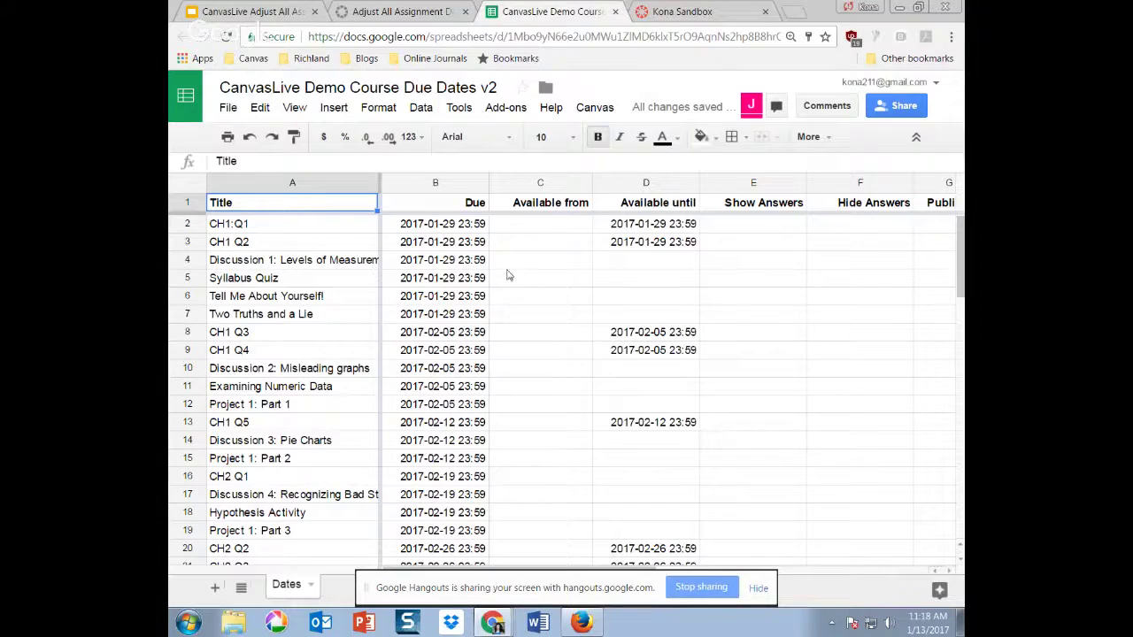
- Look through the instructions and tutorial videos on the Adjust All Assignment Dates on One Page document
{"action": "left_click", "coordinate": [416, 12]}
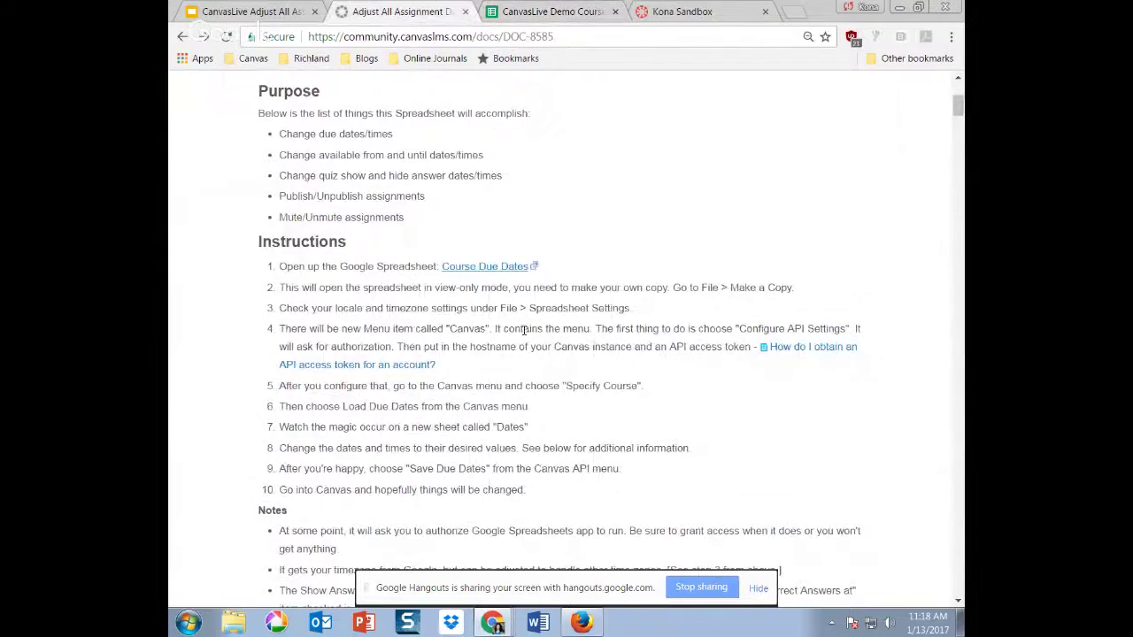
{"action": "scroll", "coordinate": [523, 329], "scroll_direction": "up", "scroll_amount": 1}
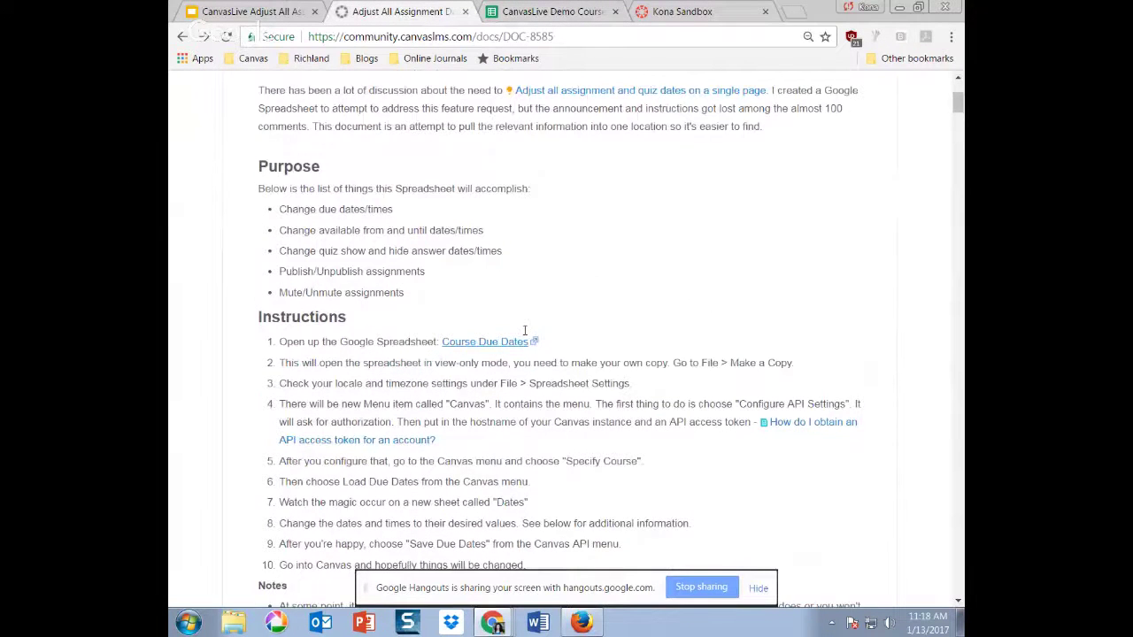
{"action": "scroll", "coordinate": [523, 331], "scroll_direction": "down", "scroll_amount": 8}
{"action": "scroll", "coordinate": [525, 348], "scroll_direction": "down", "scroll_amount": 3}
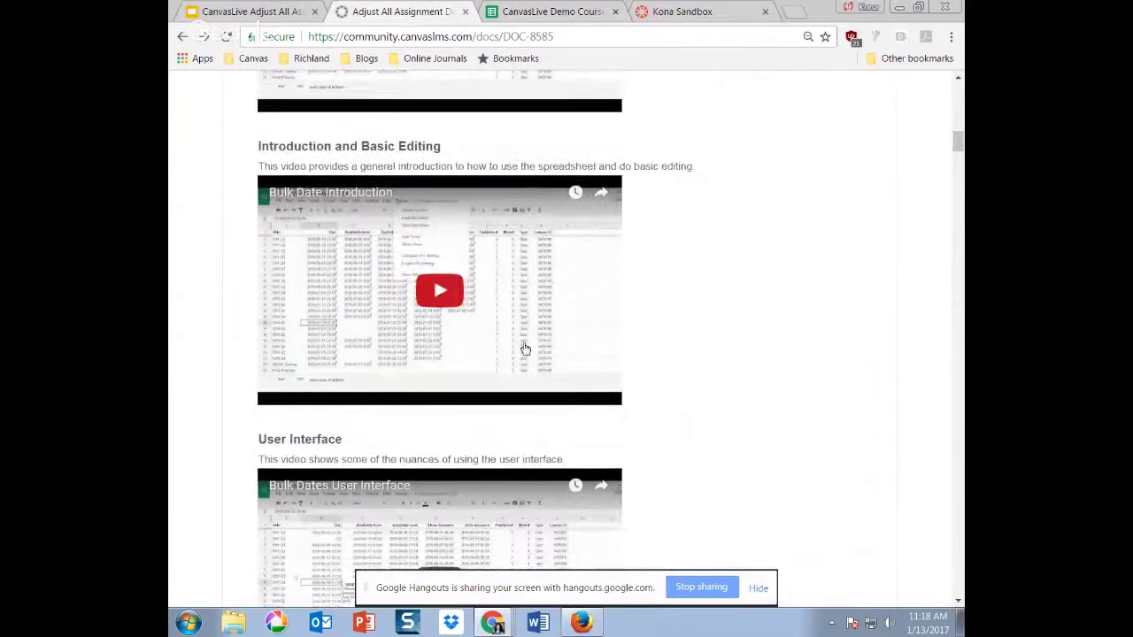
{"action": "scroll", "coordinate": [525, 349], "scroll_direction": "down", "scroll_amount": 1}
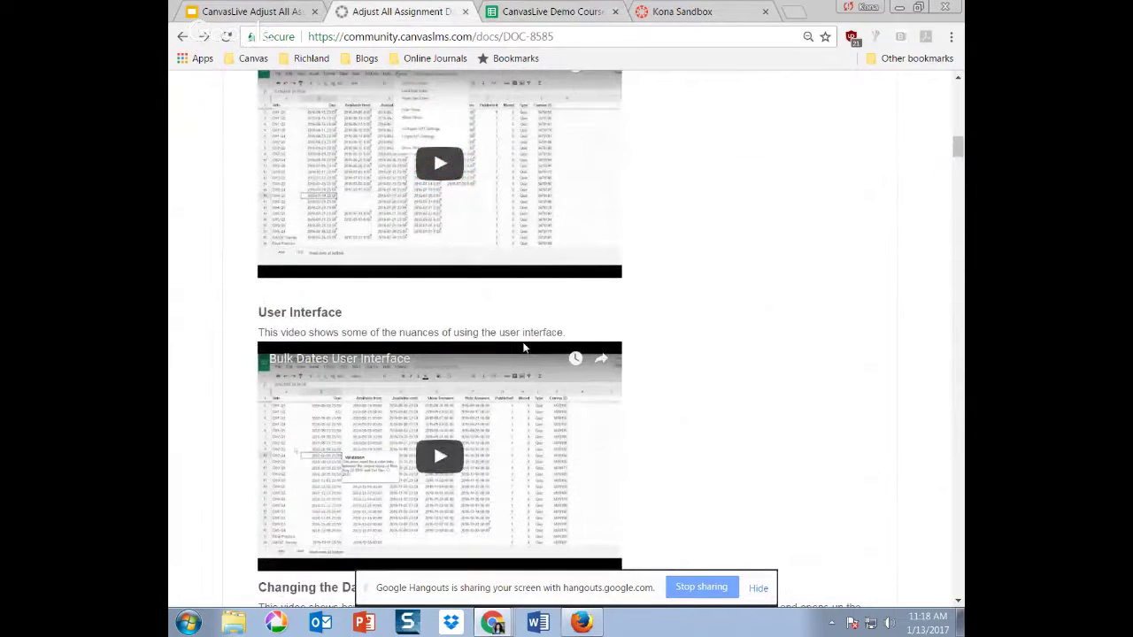
{"action": "scroll", "coordinate": [524, 349], "scroll_direction": "down", "scroll_amount": 5}
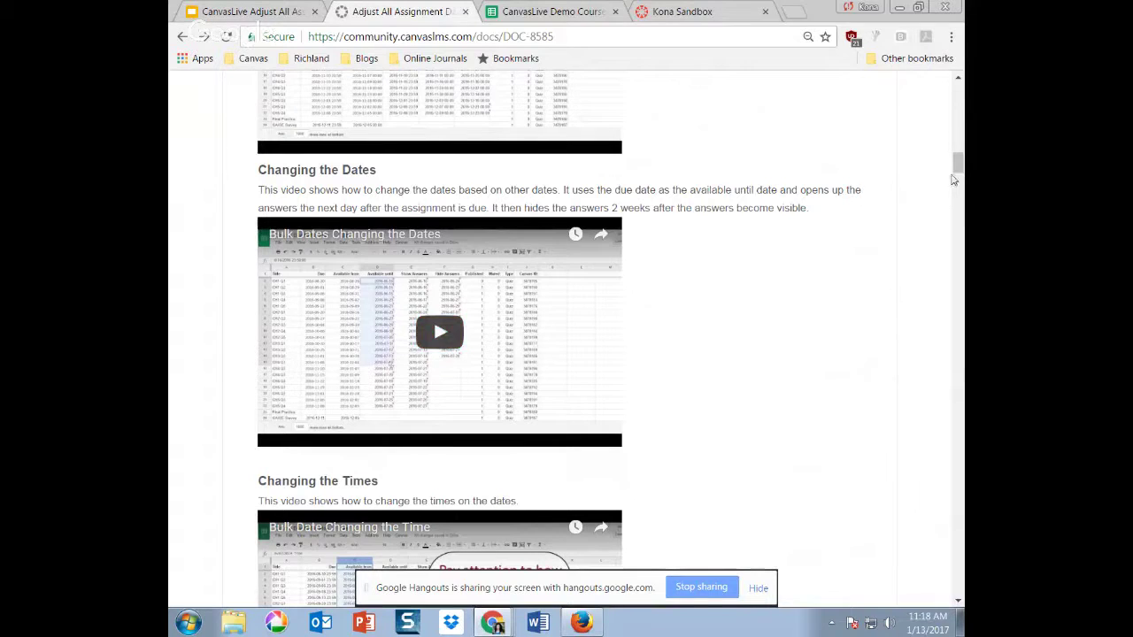
{"action": "left_click_drag", "start_coordinate": [960, 166], "coordinate": [959, 99]}
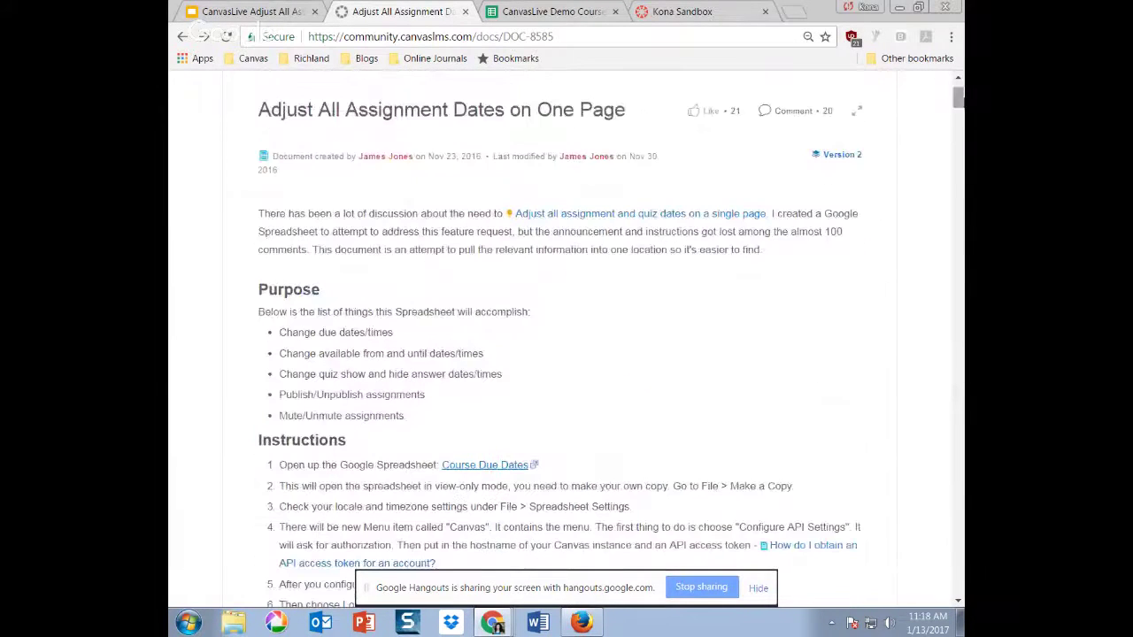
- Return to the CanvasLive Demo spreadsheet and hide the times in its date columns
{"action": "left_click", "coordinate": [541, 12]}
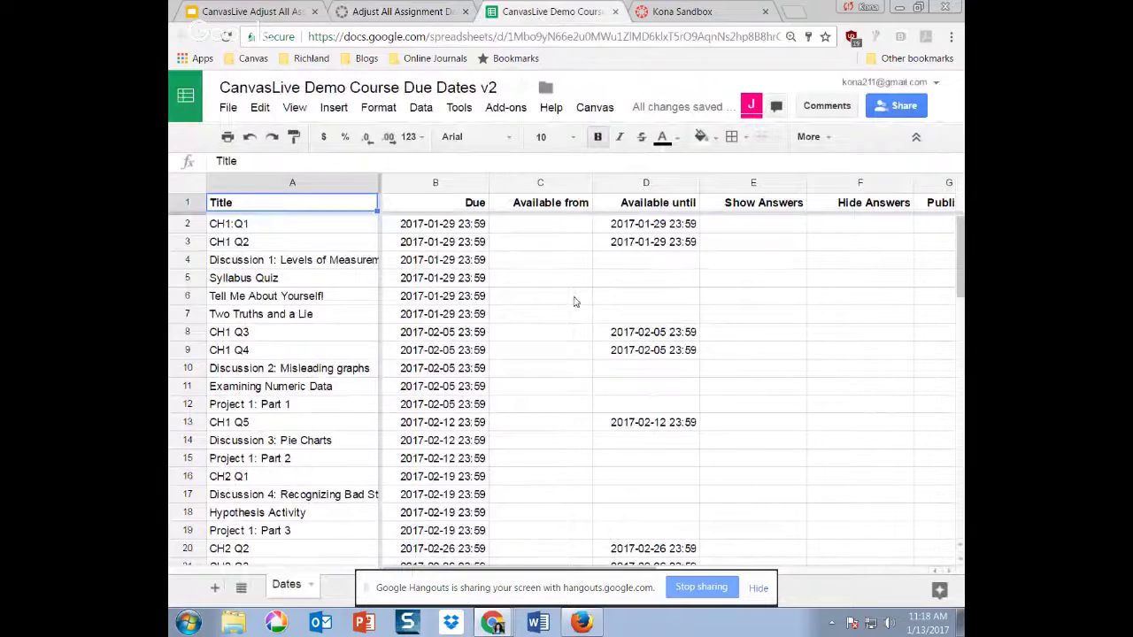
{"action": "left_click", "coordinate": [600, 113]}
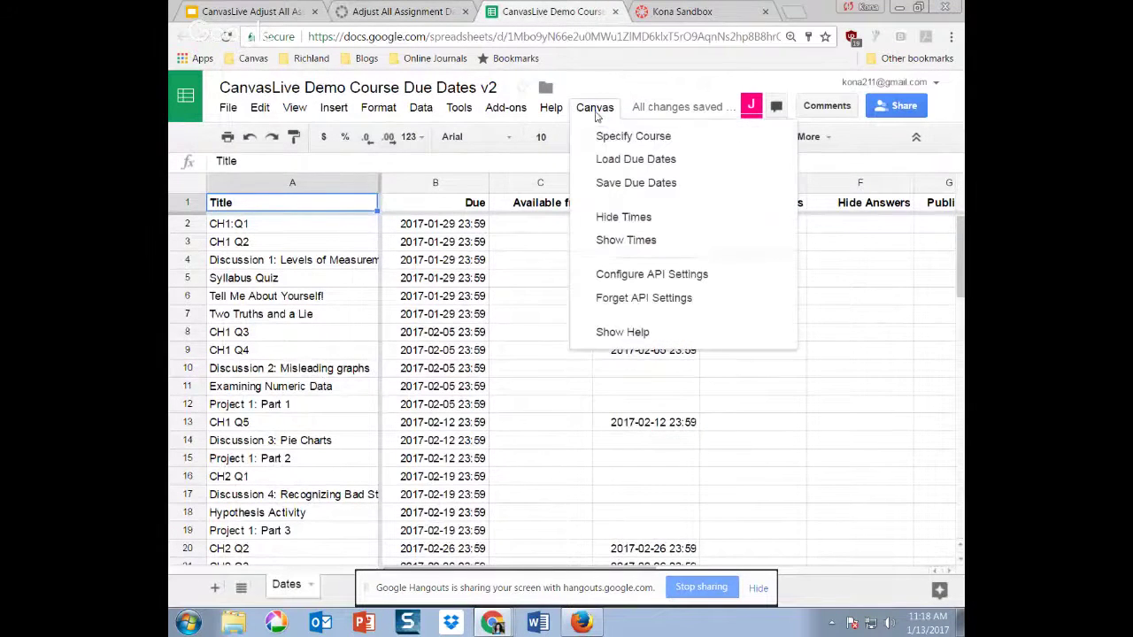
{"action": "left_click", "coordinate": [629, 219]}
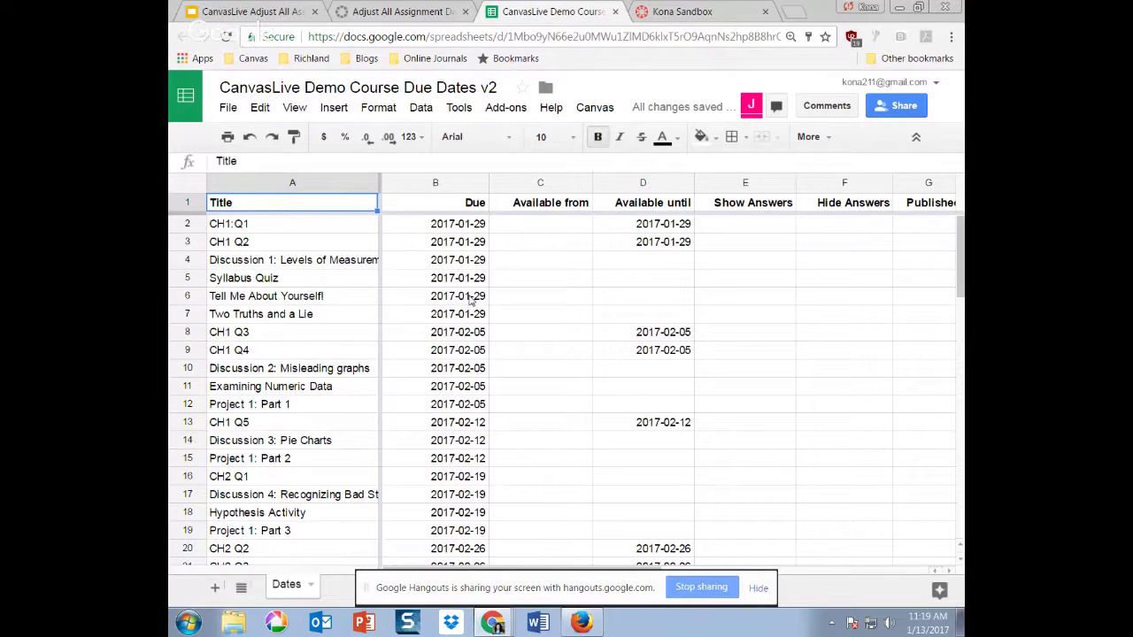
- Set the due dates of CH1:Q1, CH1 Q2 and Discussion 1 to 2017-01-22
{"action": "left_click", "coordinate": [481, 230]}
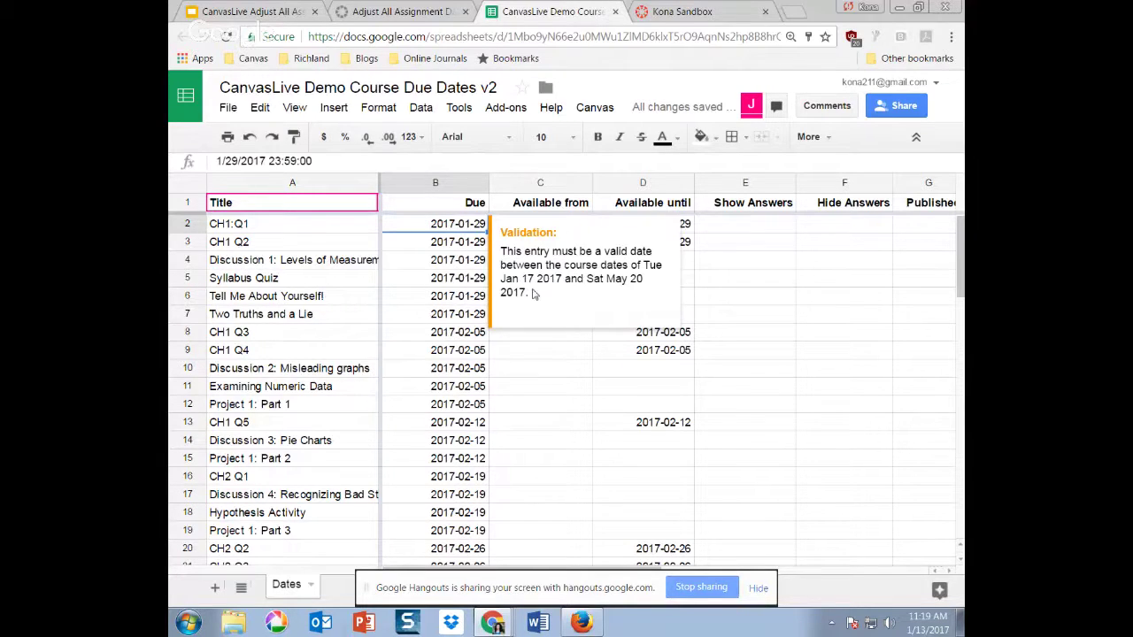
{"action": "double_click", "coordinate": [457, 224]}
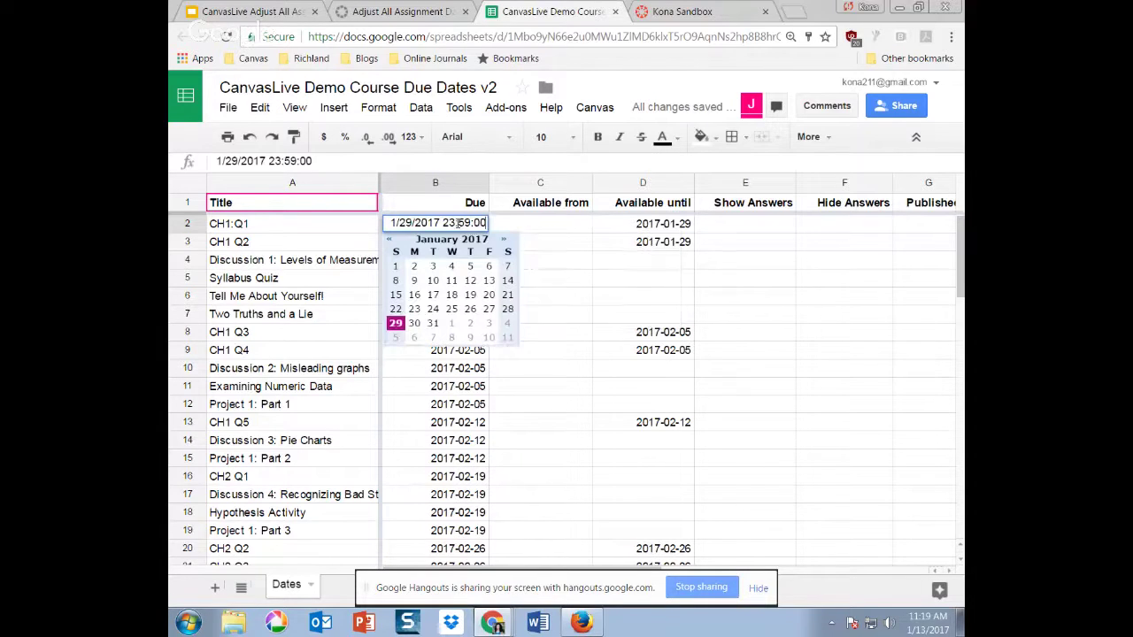
{"action": "left_click", "coordinate": [397, 308]}
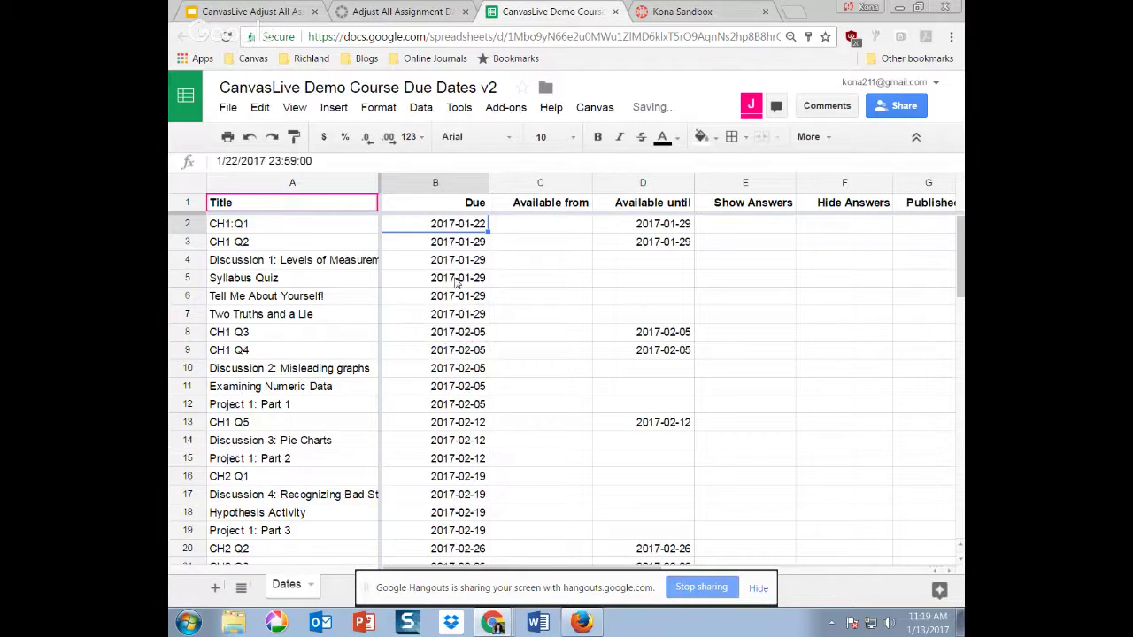
{"action": "double_click", "coordinate": [481, 243]}
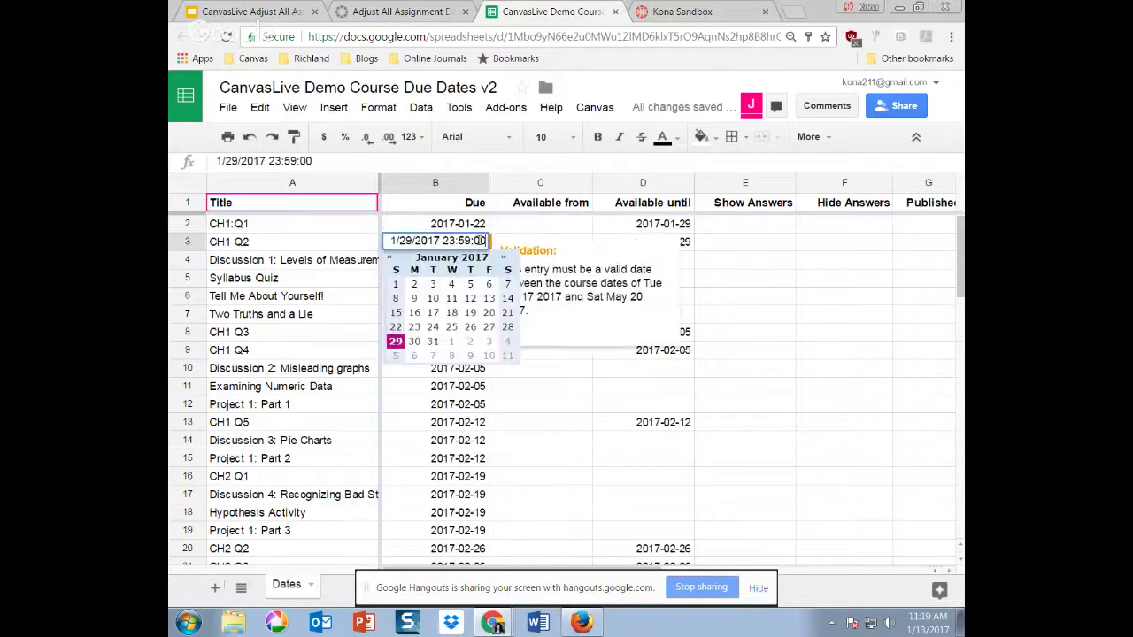
{"action": "left_click", "coordinate": [395, 327]}
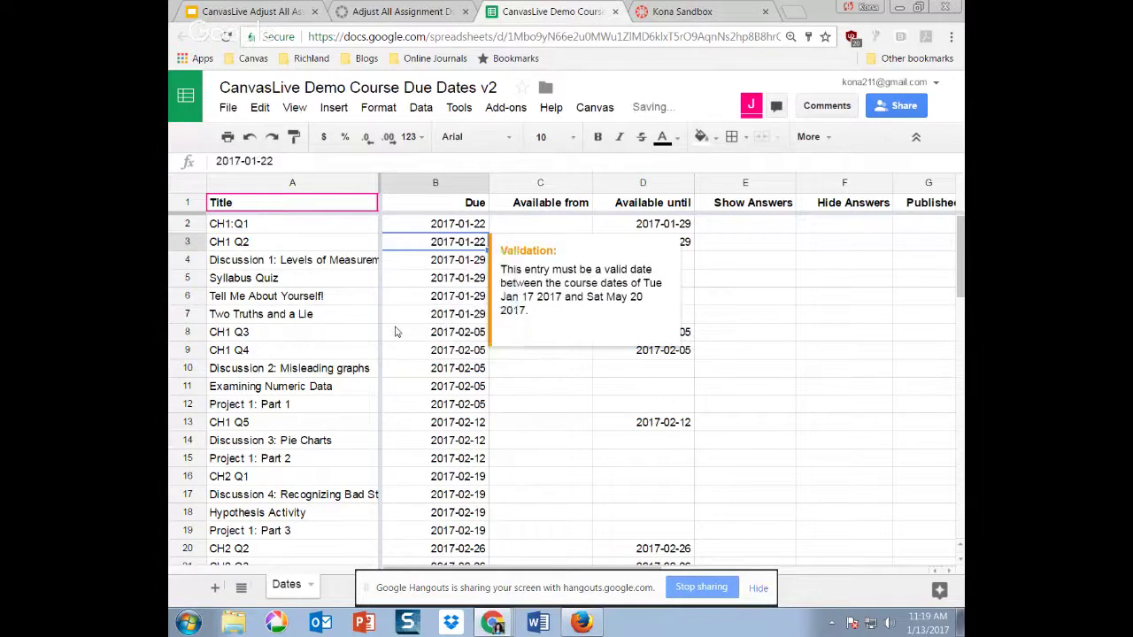
{"action": "double_click", "coordinate": [473, 266]}
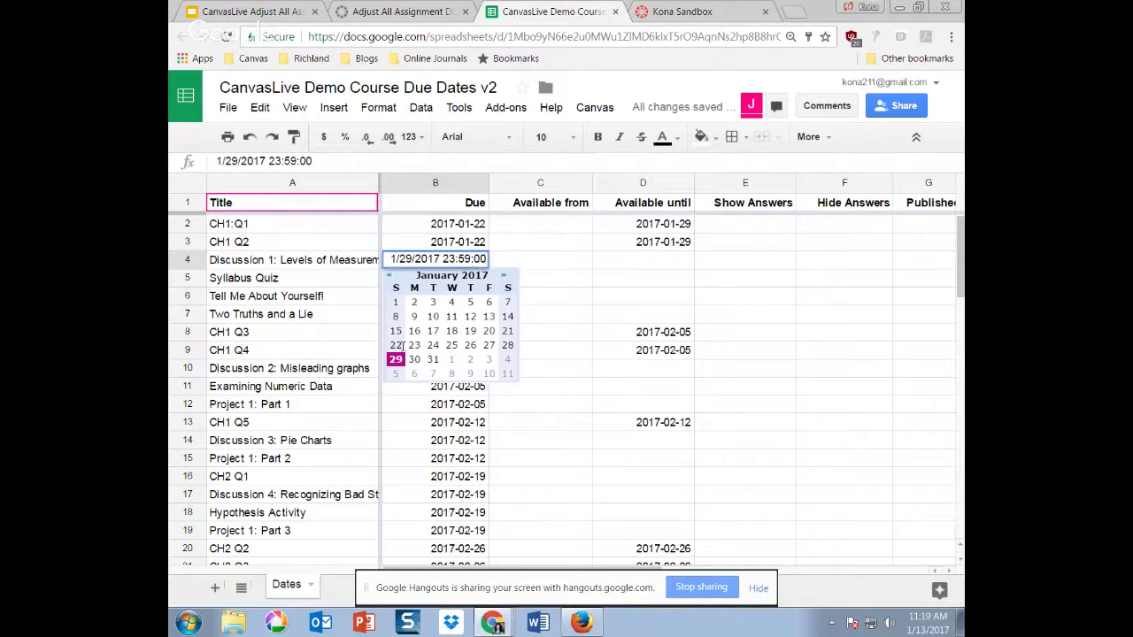
{"action": "left_click", "coordinate": [400, 346]}
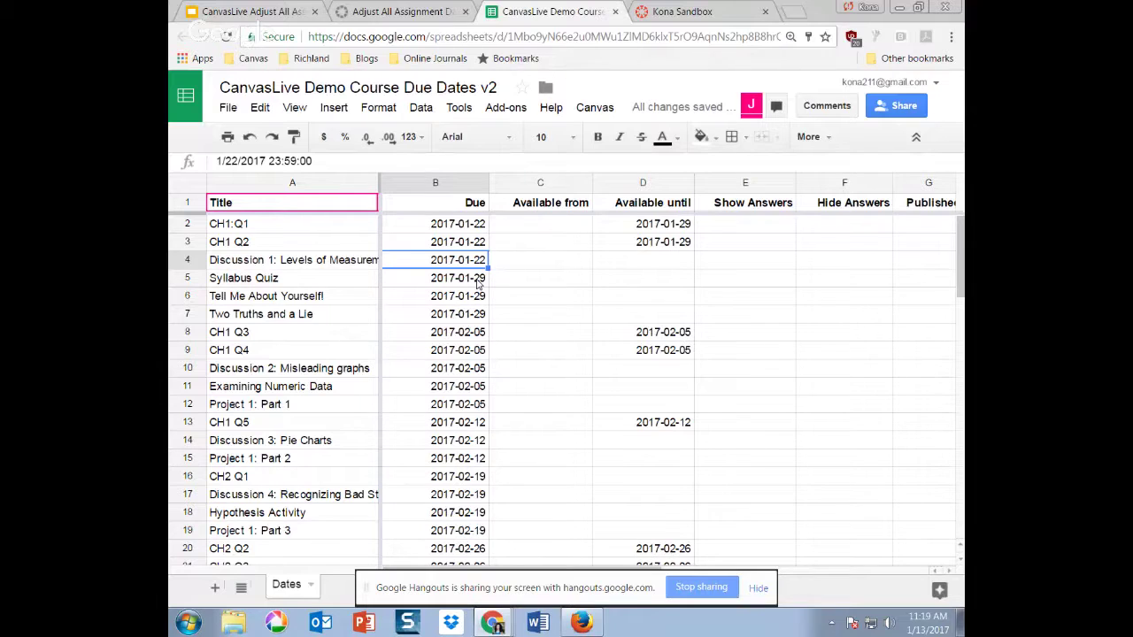
- Set the Syllabus Quiz due date to 2017-01-20, leaving its time as is
{"action": "left_click", "coordinate": [477, 281]}
{"action": "double_click", "coordinate": [478, 281]}
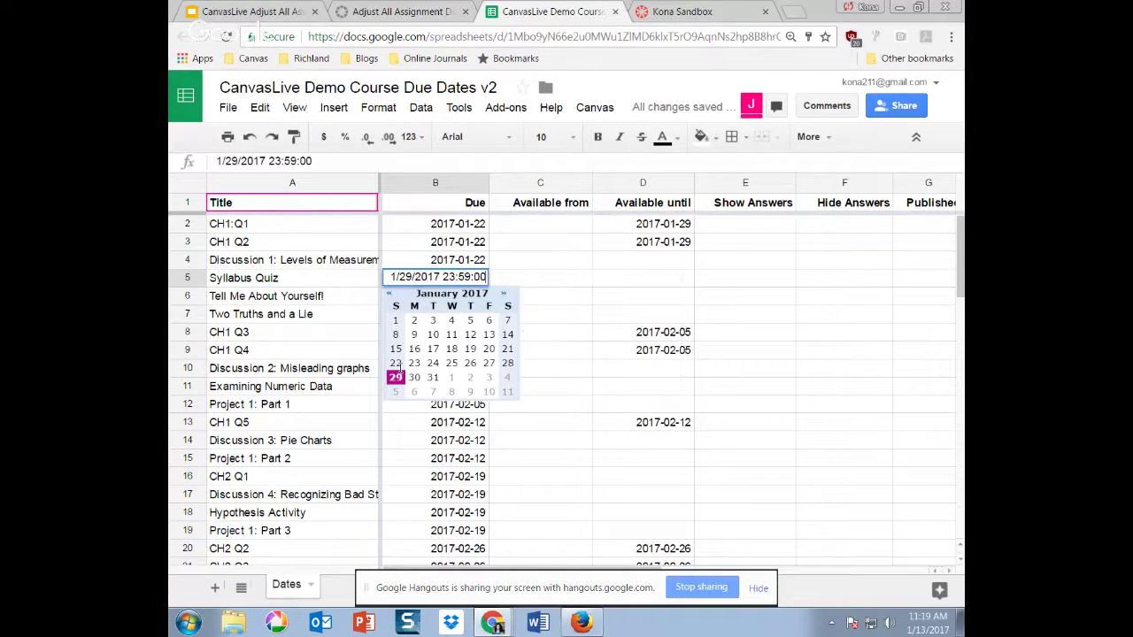
{"action": "double_click", "coordinate": [491, 351]}
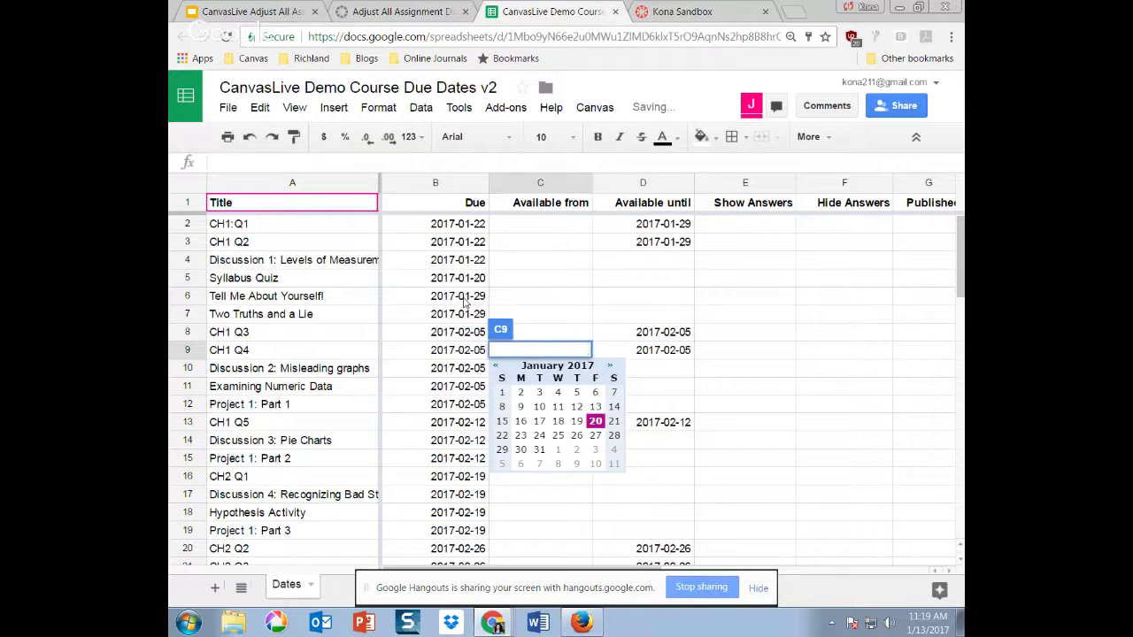
{"action": "left_click", "coordinate": [448, 351]}
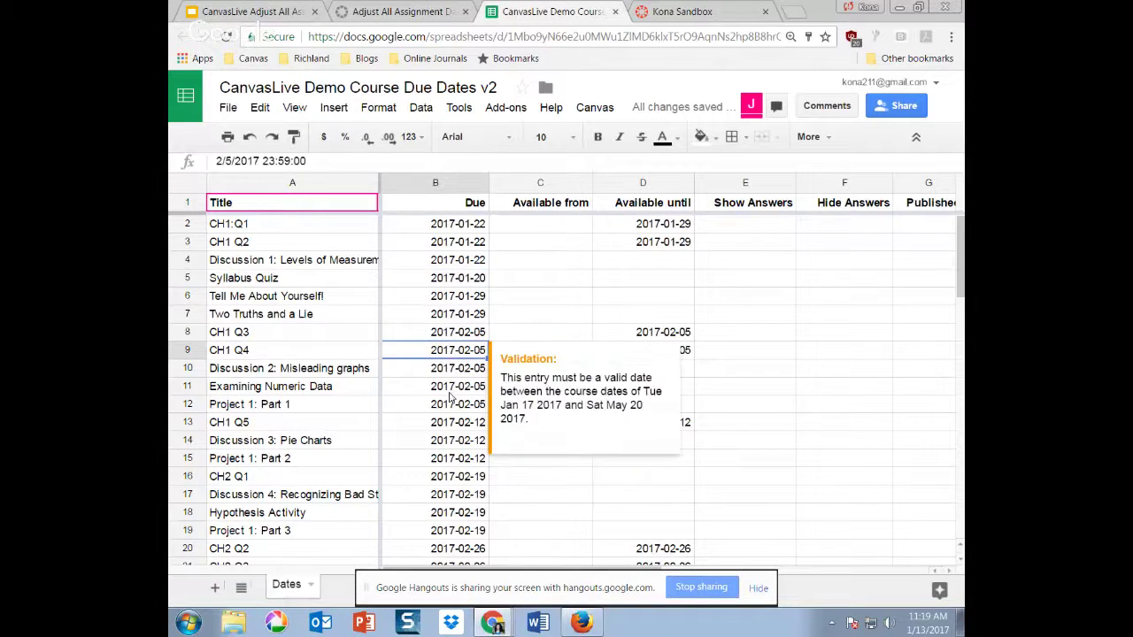
- Enter the formula =D2+1 as the Show Answers date of CH1:Q1
{"action": "scroll", "coordinate": [450, 399], "scroll_direction": "down", "scroll_amount": 1}
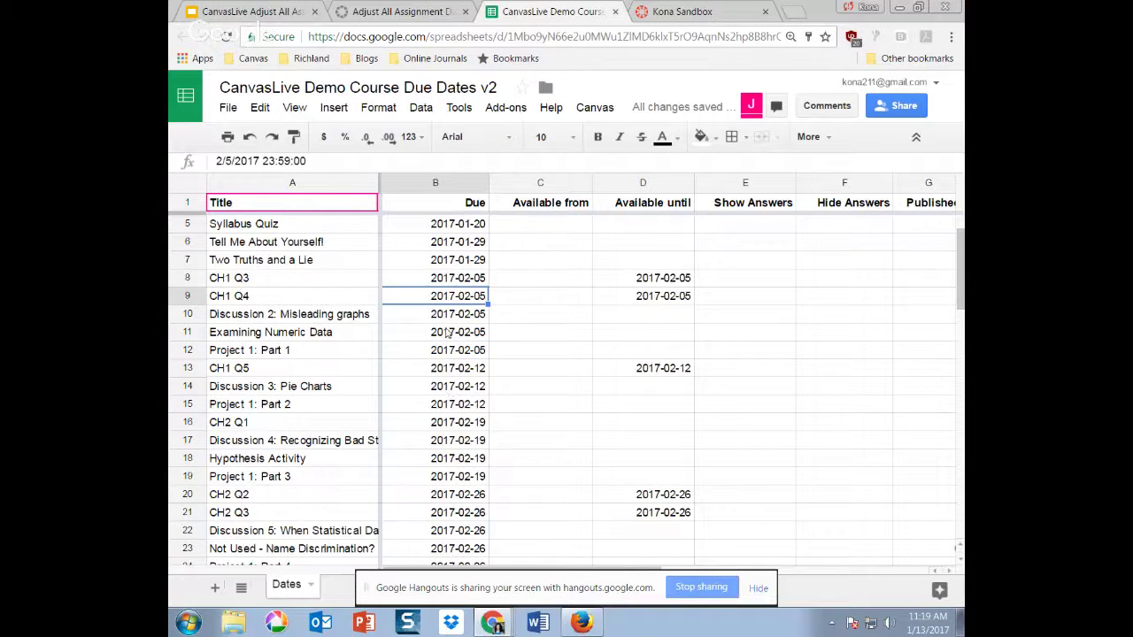
{"action": "scroll", "coordinate": [451, 361], "scroll_direction": "down", "scroll_amount": 1}
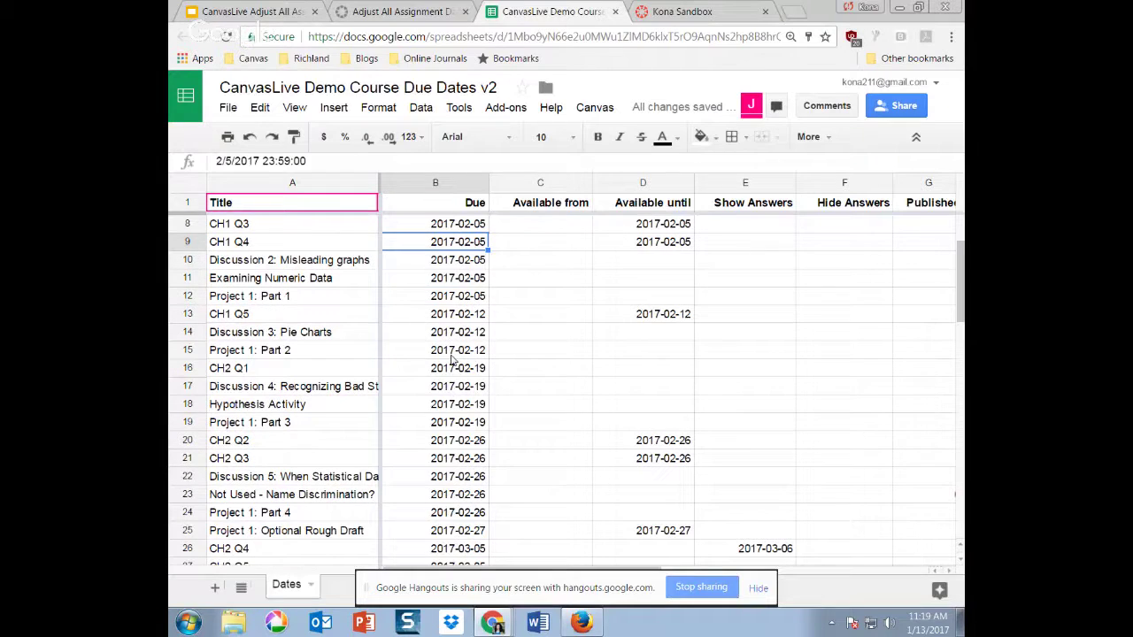
{"action": "scroll", "coordinate": [451, 360], "scroll_direction": "up", "scroll_amount": 2}
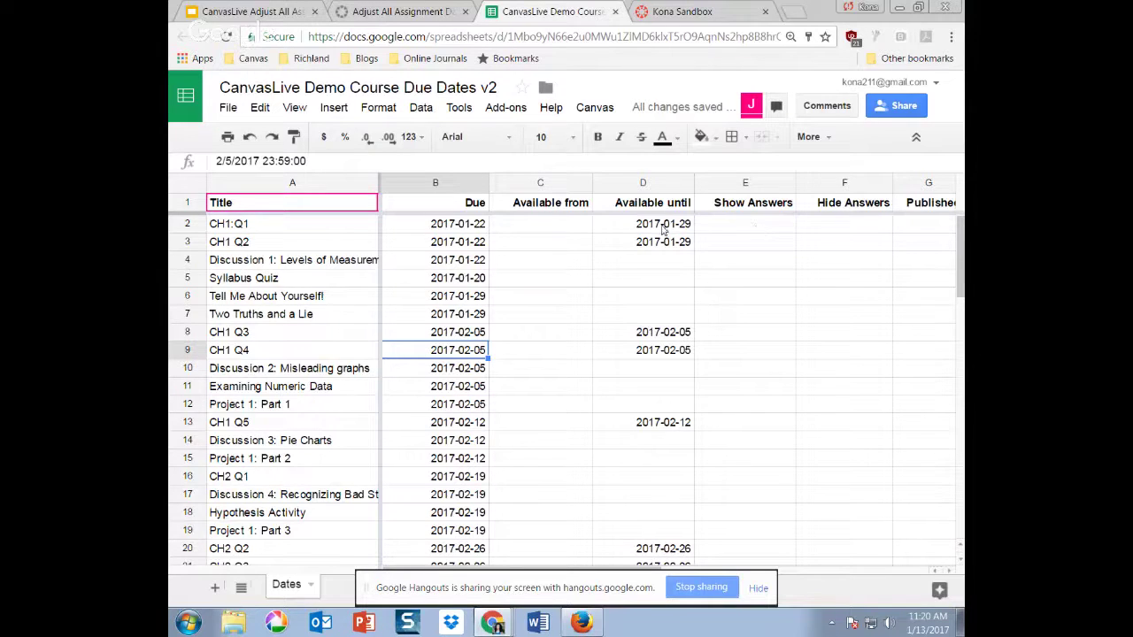
{"action": "left_click", "coordinate": [723, 230]}
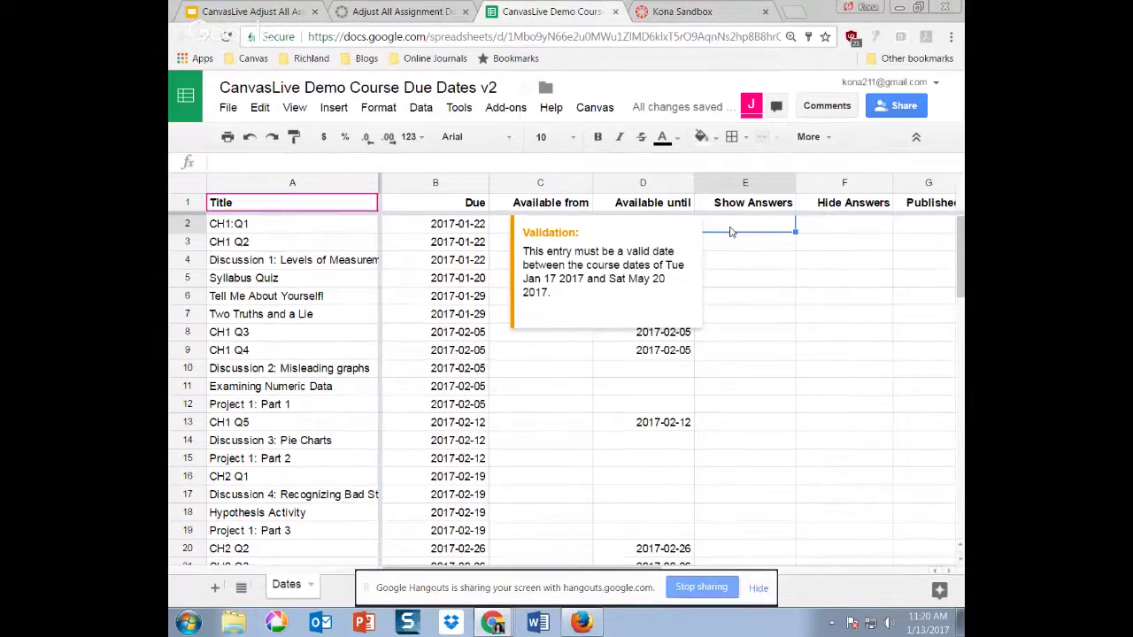
{"action": "left_click", "coordinate": [365, 162]}
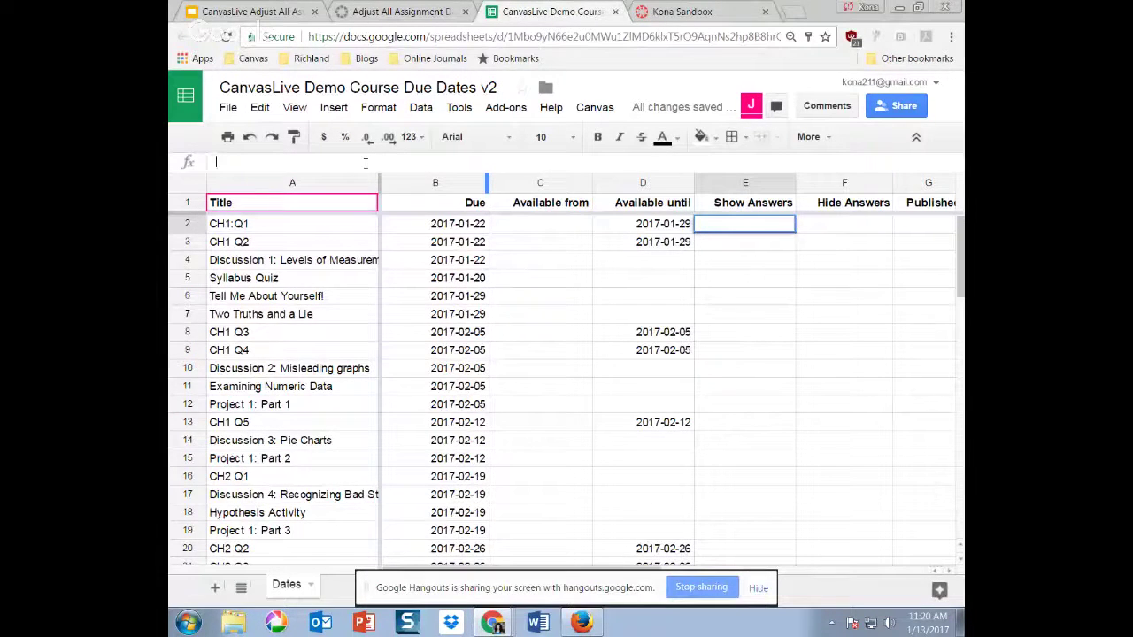
{"action": "type", "text": "=D"}
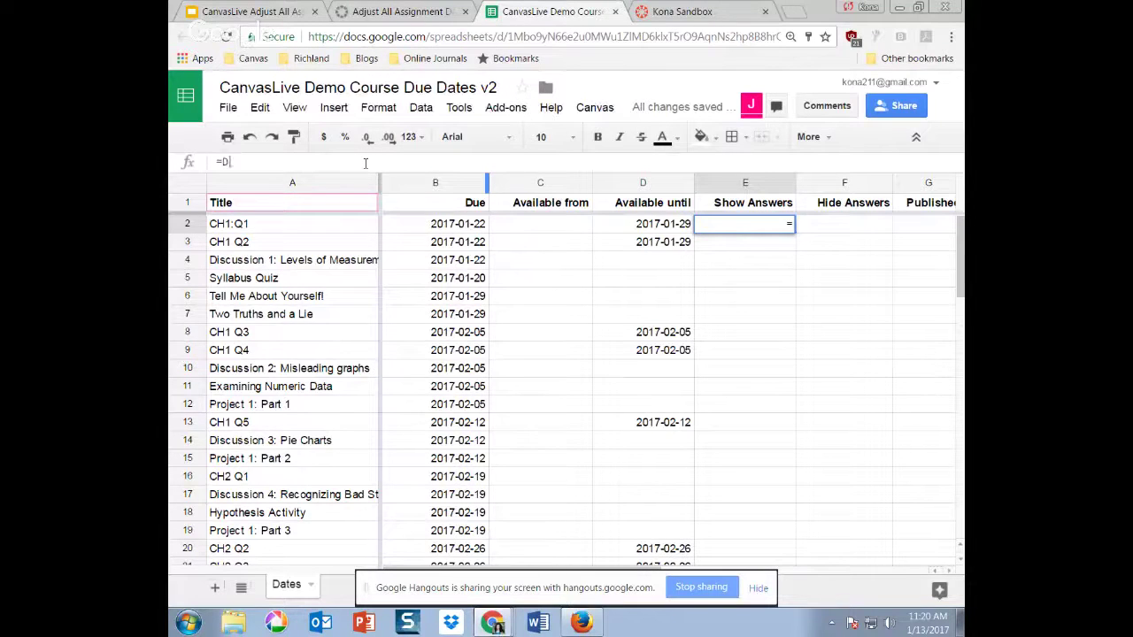
{"action": "key", "text": "Left"}
{"action": "type", "text": "+1"}
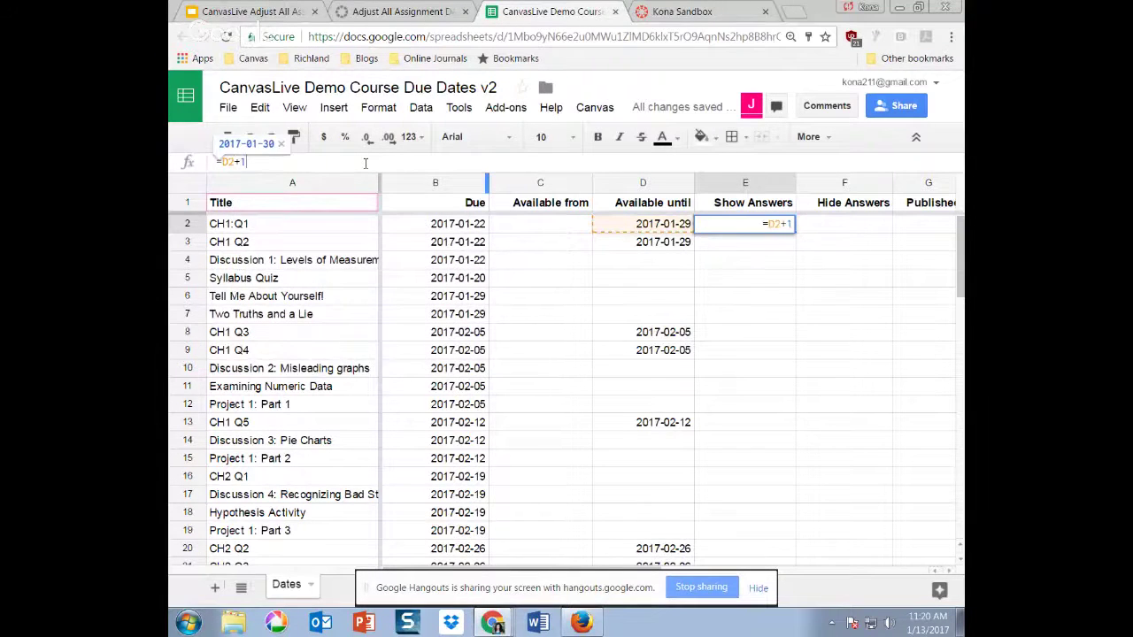
{"action": "key", "text": "Return"}
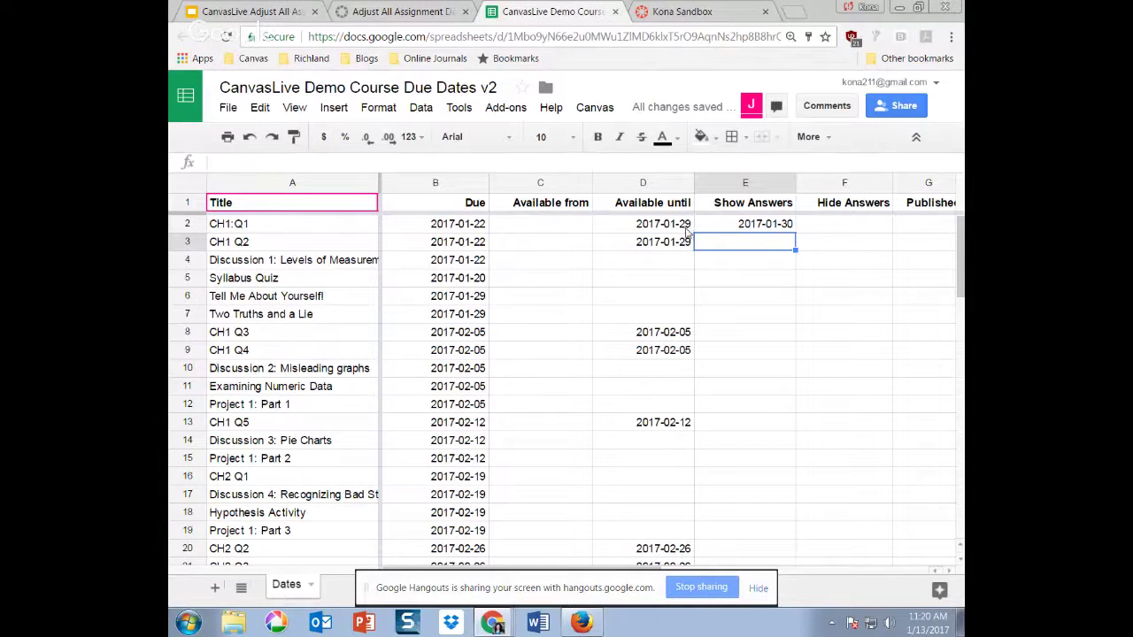
- Copy the CH1:Q1 Show Answers formula to the Show Answers cells of CH1 Q2, CH1 Q3 and CH1 Q4
{"action": "left_click", "coordinate": [776, 228]}
{"action": "left_click", "coordinate": [776, 245]}
{"action": "type", "text": "=D3+1"}
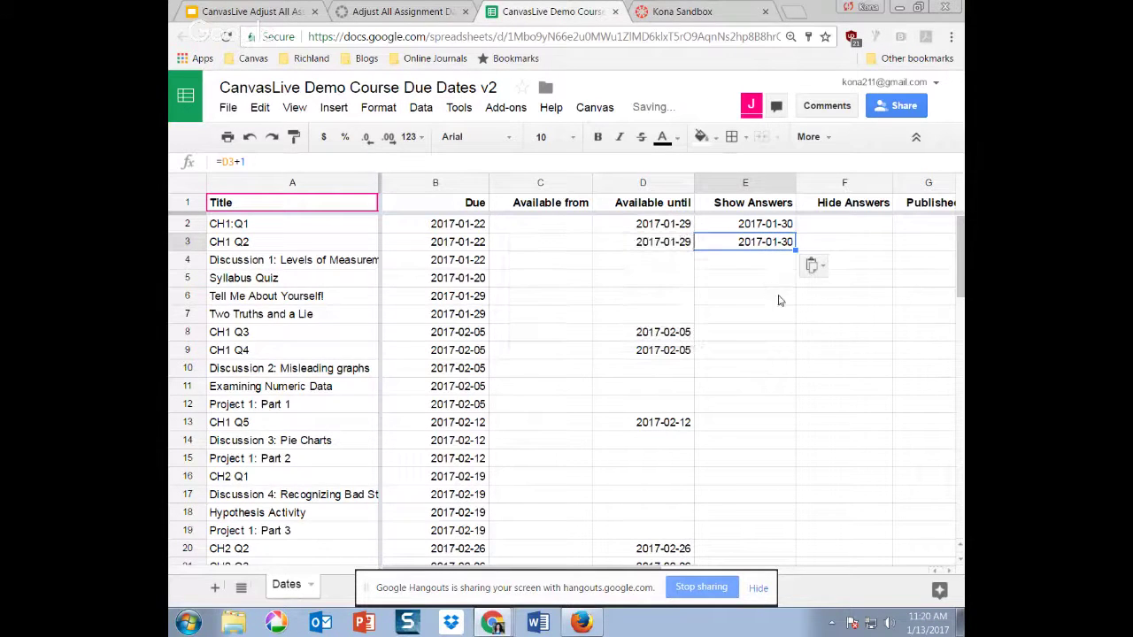
{"action": "left_click_drag", "start_coordinate": [773, 339], "coordinate": [773, 351]}
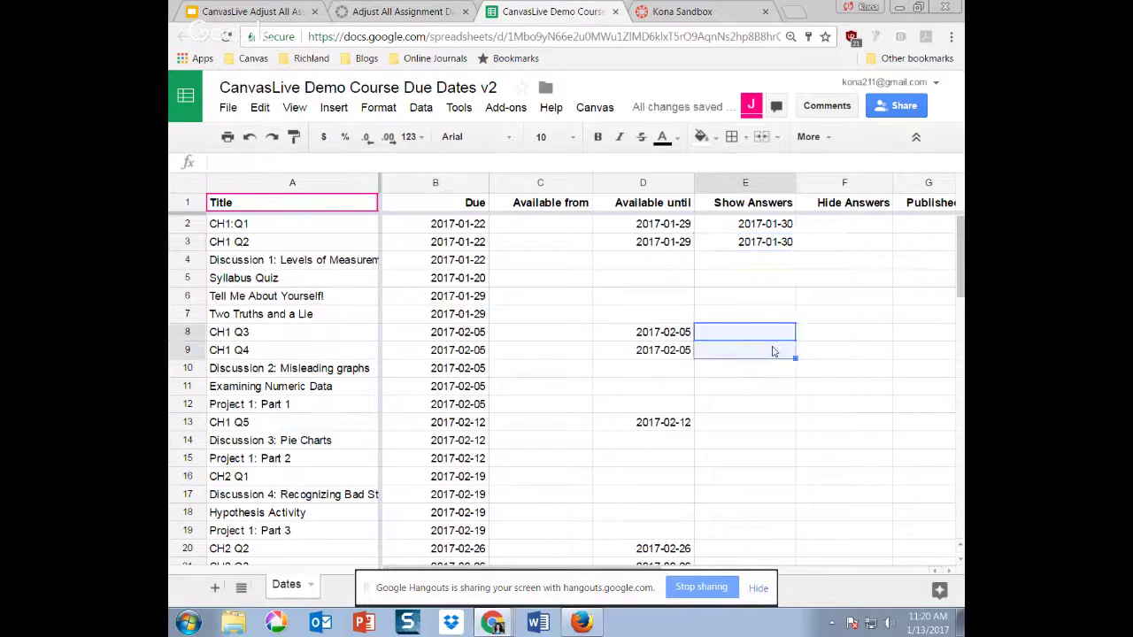
{"action": "key", "text": "ctrl+v"}
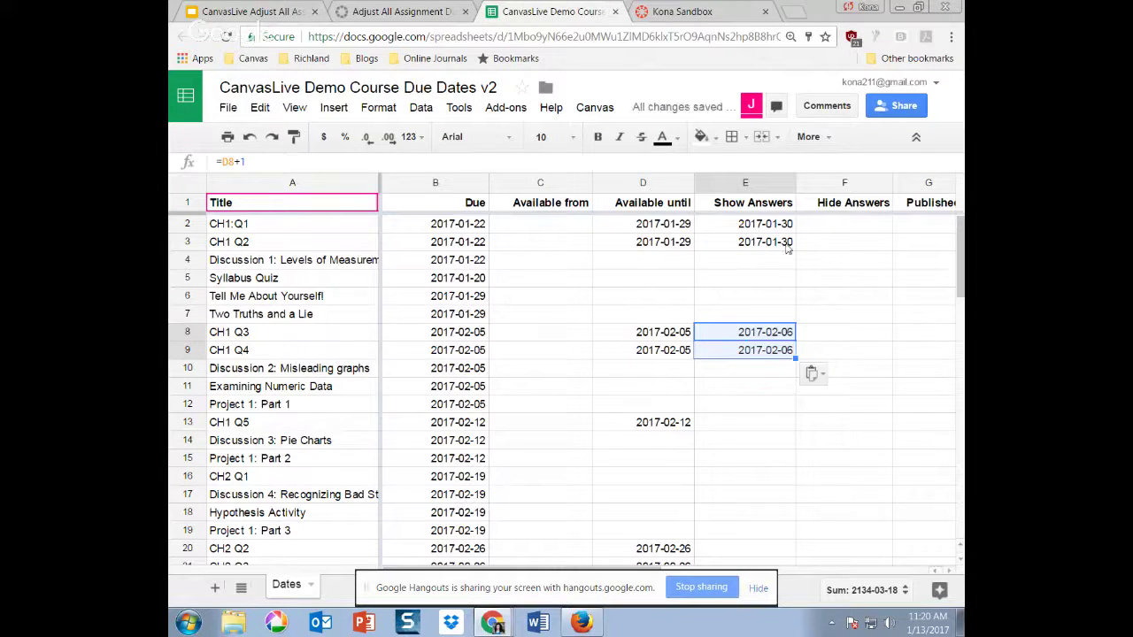
- Fill the Show Answers dates of CH1 Q5, CH2 Q2 and CH2 Q3 with the same Available until plus one day formula
{"action": "left_click", "coordinate": [782, 430]}
{"action": "type", "text": "2017-02-13"}
{"action": "left_click", "coordinate": [781, 495]}
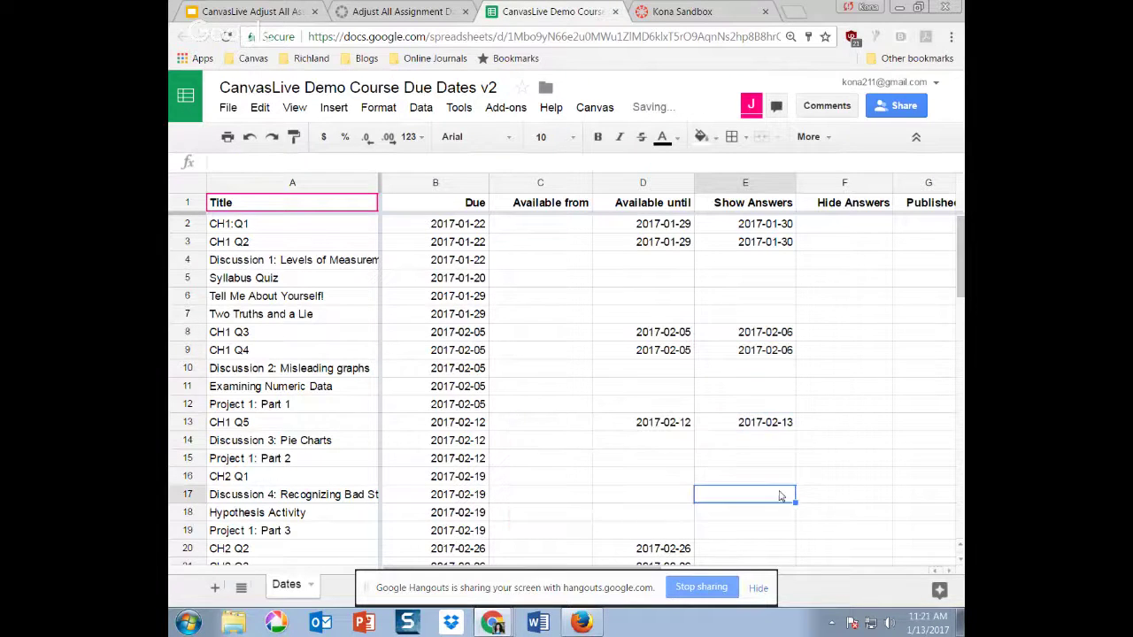
{"action": "scroll", "coordinate": [781, 495], "scroll_direction": "down", "scroll_amount": 1}
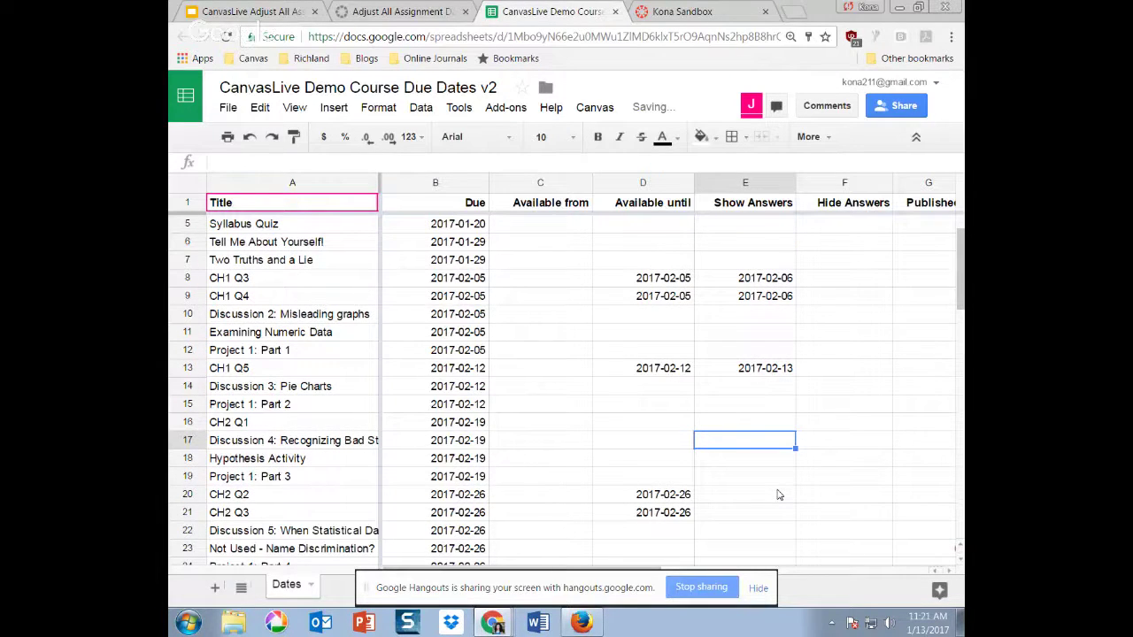
{"action": "left_click_drag", "start_coordinate": [778, 495], "coordinate": [783, 514]}
{"action": "key", "text": "ctrl+v"}
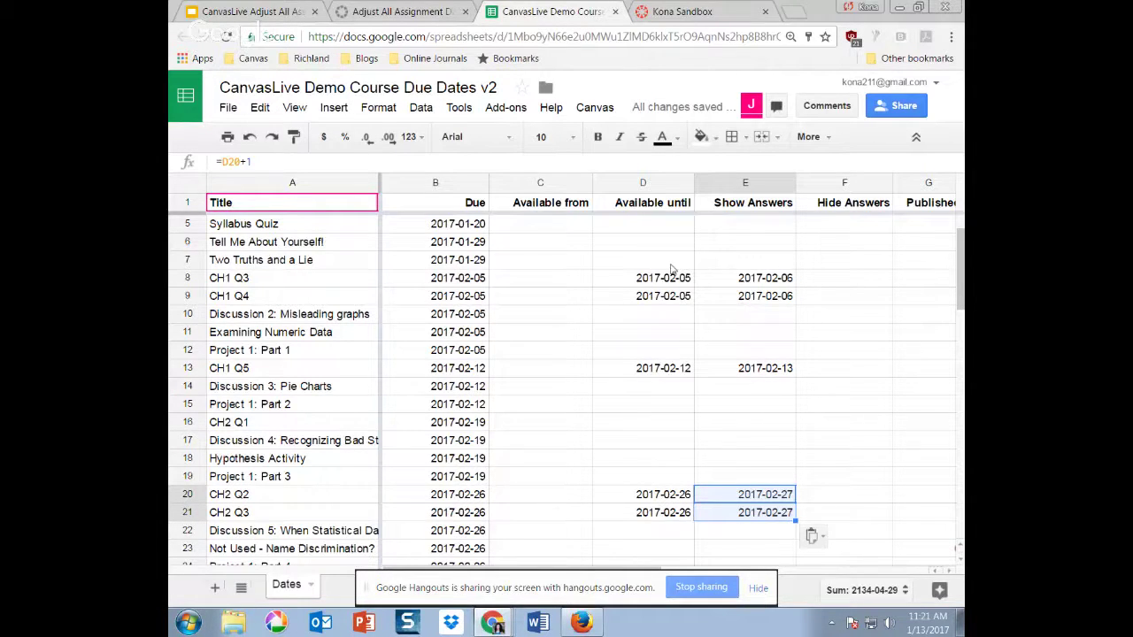
- Enter the formula =E2+1 as the Hide Answers date of CH1 Q3
{"action": "left_click", "coordinate": [844, 284]}
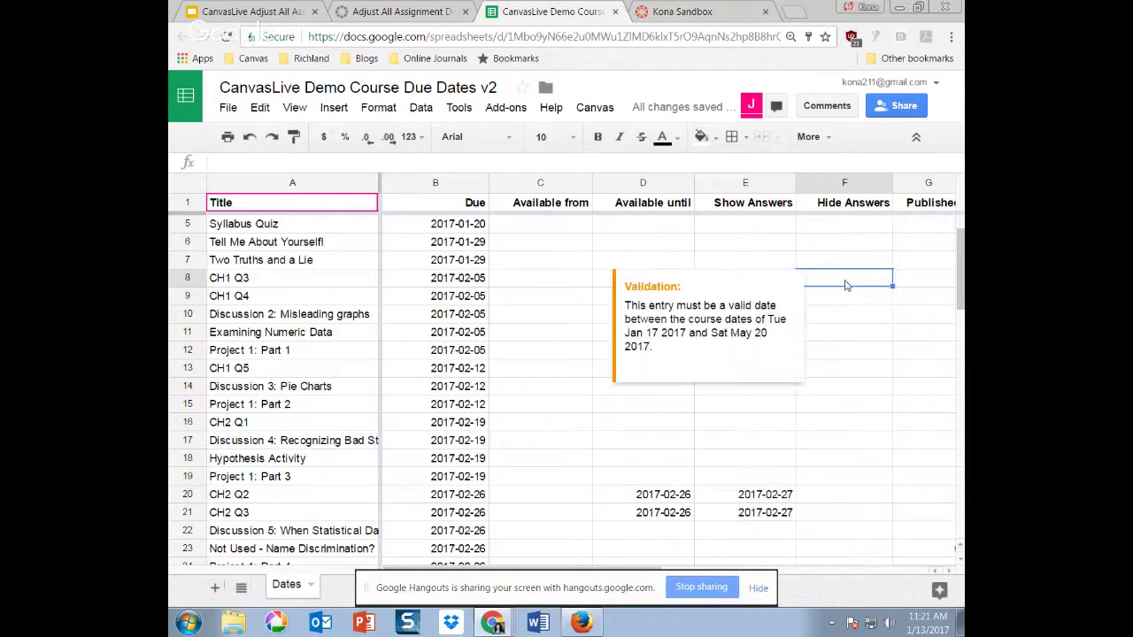
{"action": "left_click", "coordinate": [292, 168]}
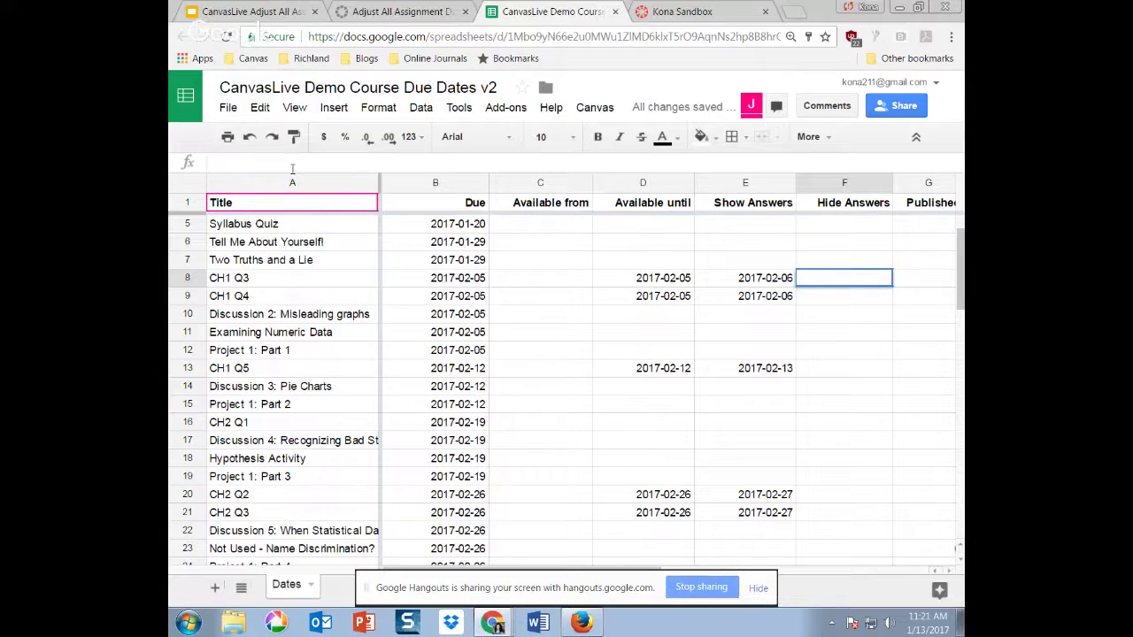
{"action": "type", "text": "="}
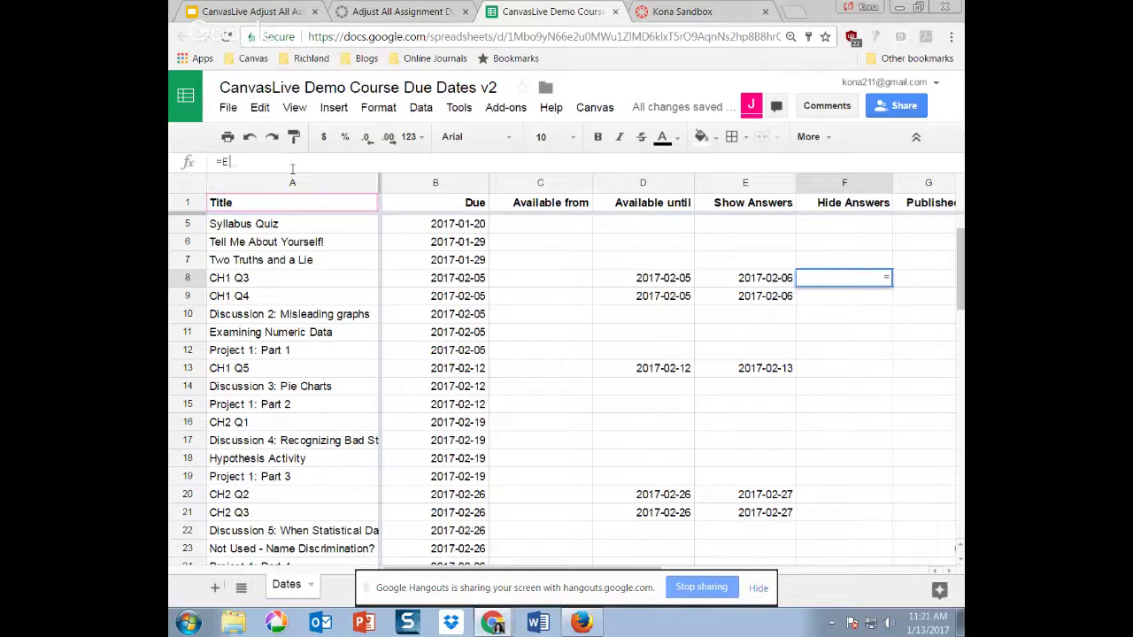
{"action": "type", "text": "E2+1"}
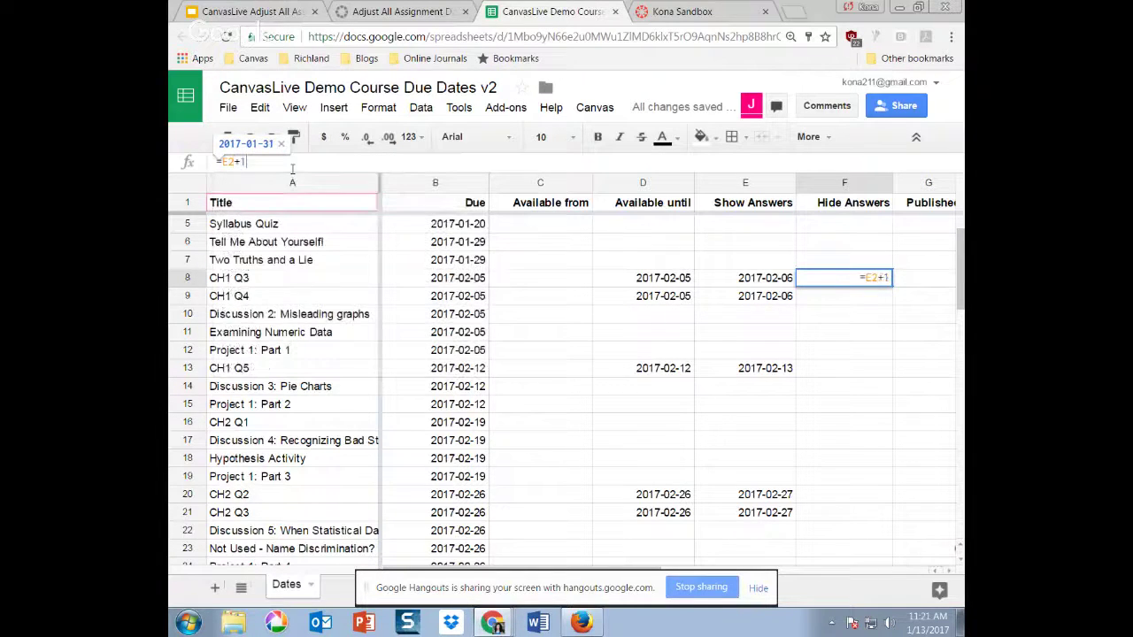
{"action": "key", "text": "Return"}
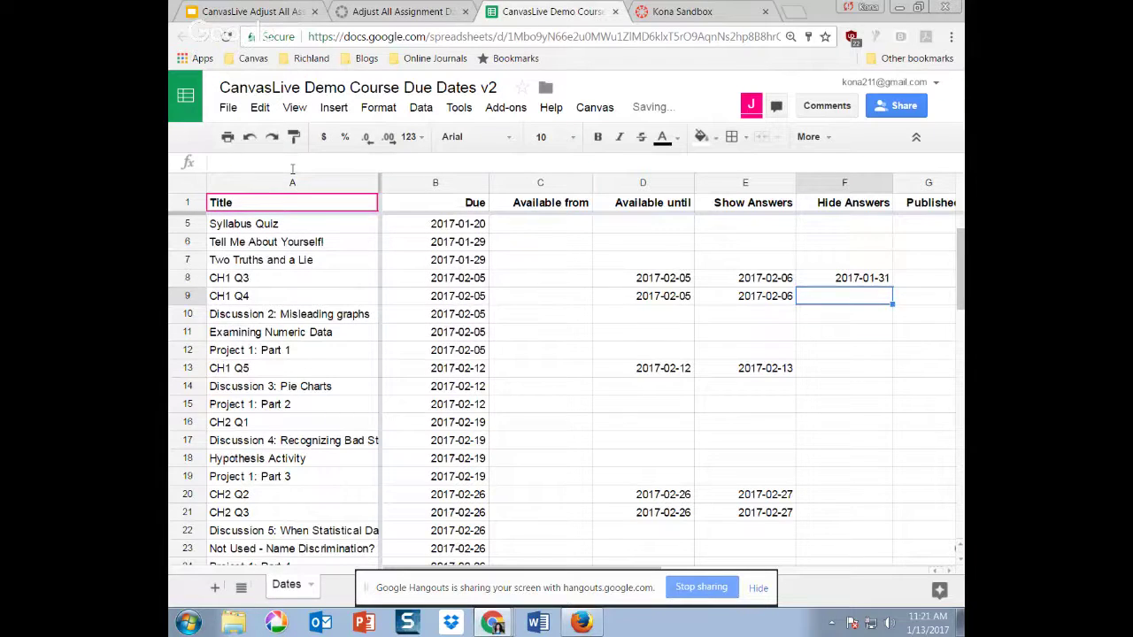
{"action": "mouse_move", "coordinate": [838, 310]}
- Look over the Adjust All Assignment Dates on One Page document down to its comments, and return to the Course Due Dates spreadsheet
{"action": "left_click", "coordinate": [407, 11]}
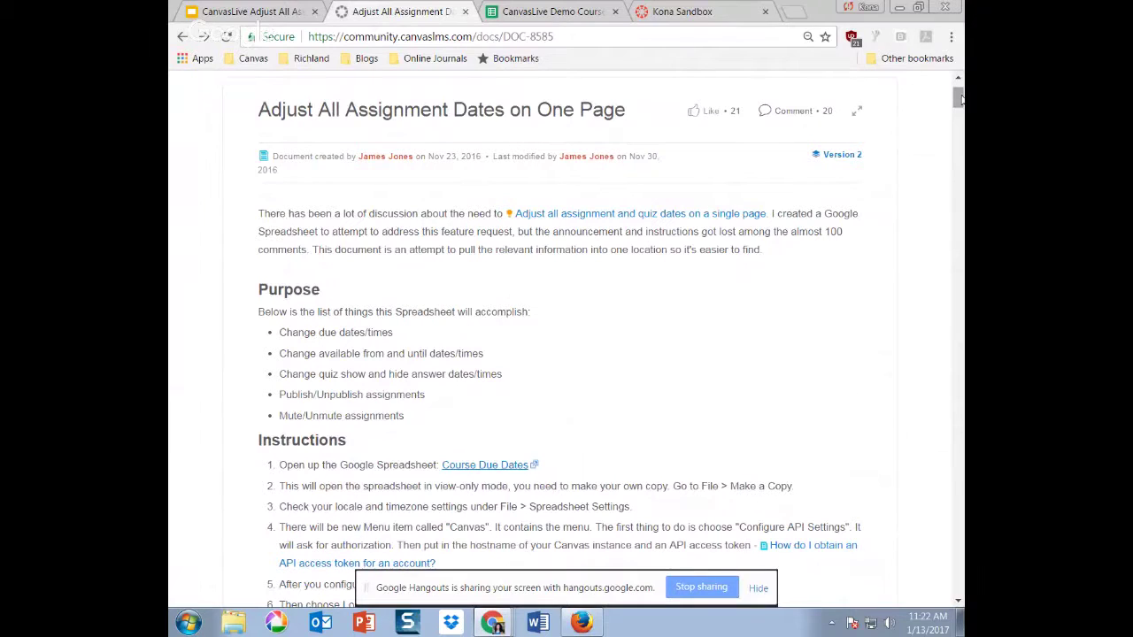
{"action": "left_click_drag", "start_coordinate": [960, 100], "coordinate": [958, 407]}
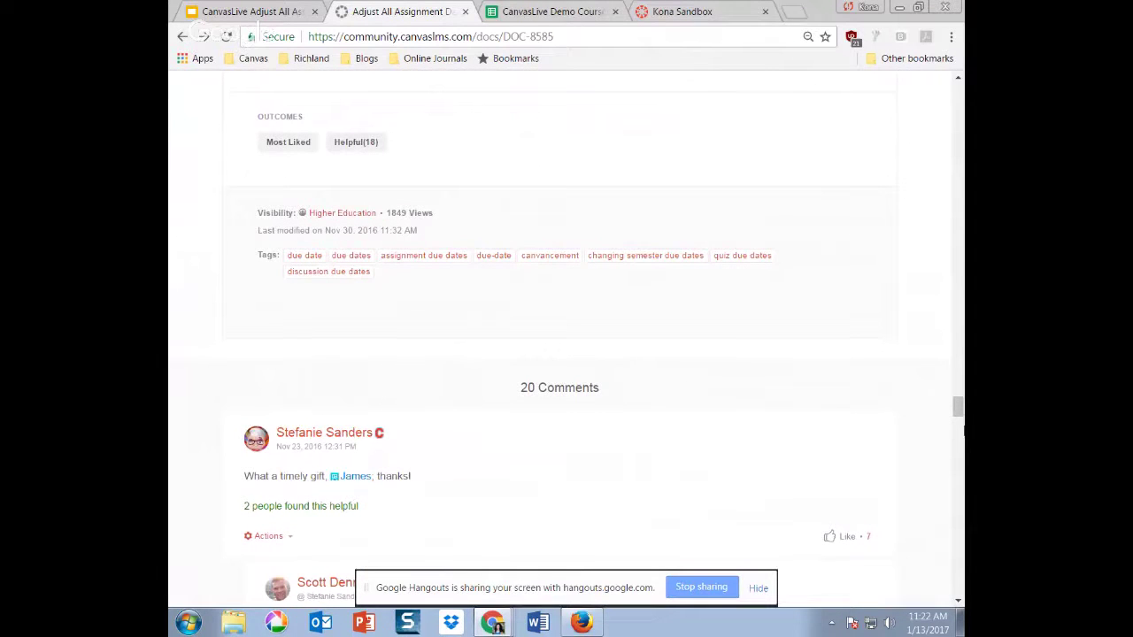
{"action": "left_click_drag", "start_coordinate": [959, 407], "coordinate": [959, 96]}
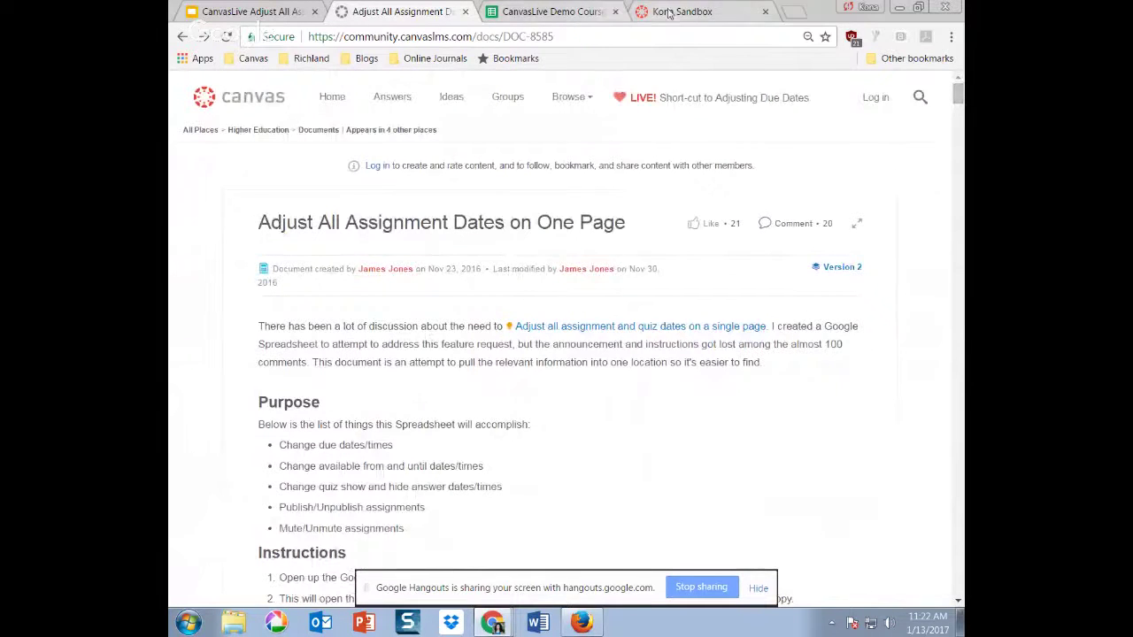
{"action": "left_click", "coordinate": [558, 11]}
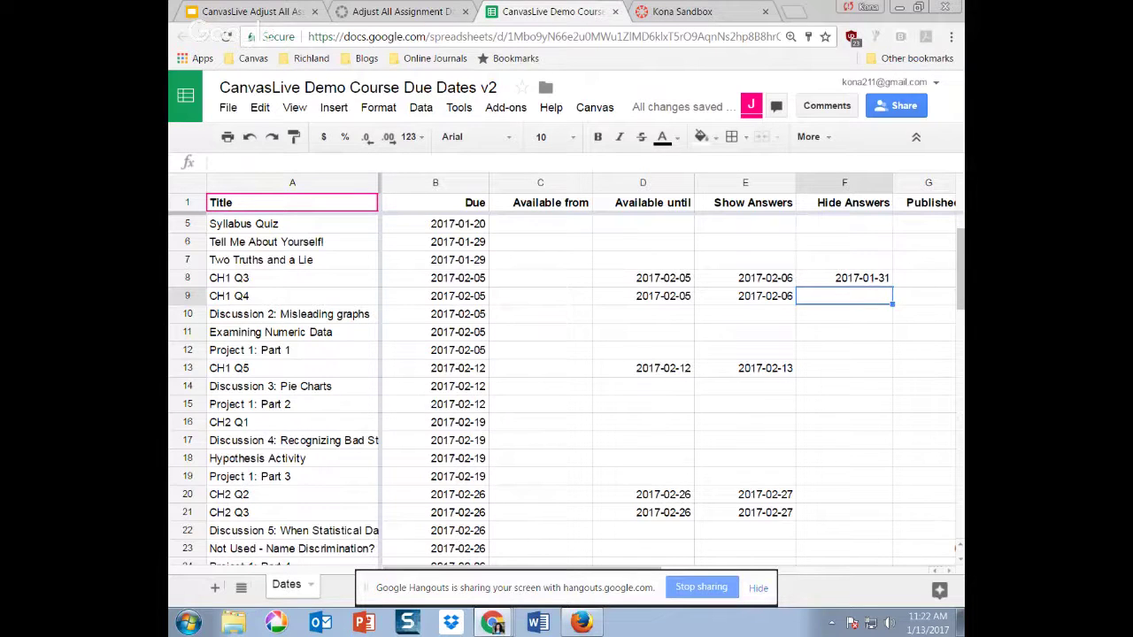
{"action": "left_click", "coordinate": [397, 11]}
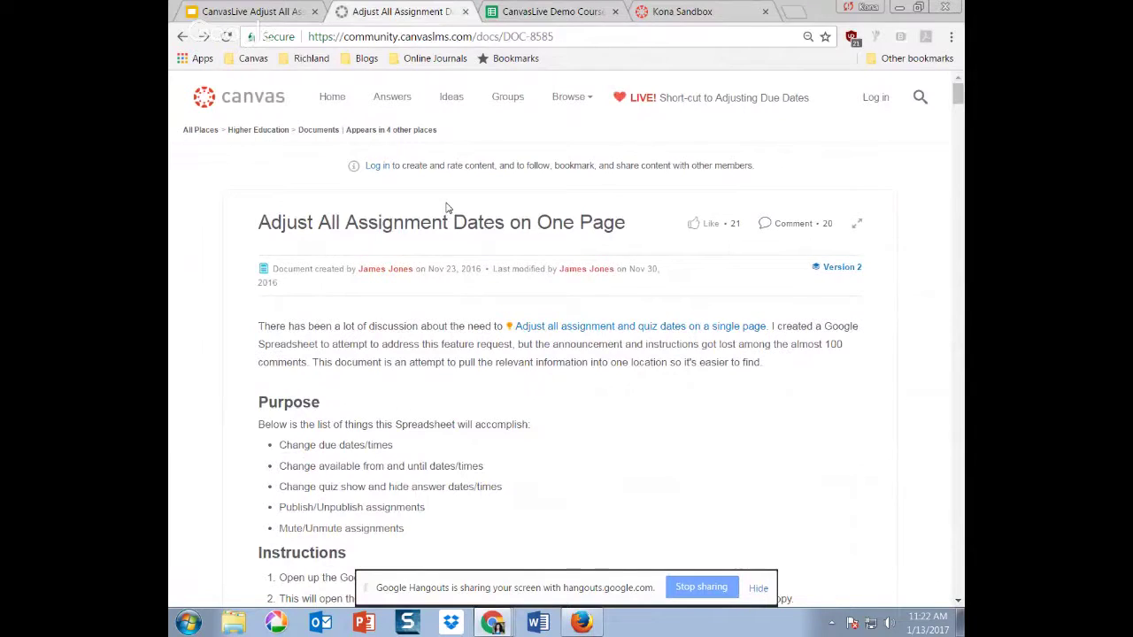
{"action": "left_click", "coordinate": [544, 11]}
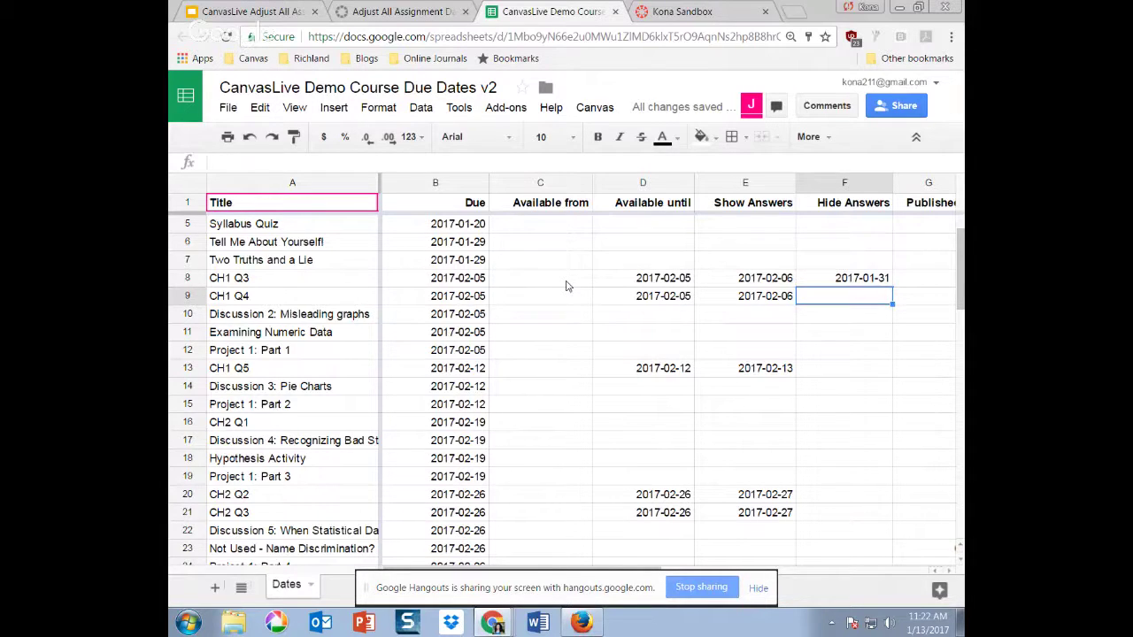
- Save the edited due dates from the spreadsheet to the Canvas course
{"action": "left_click", "coordinate": [594, 108]}
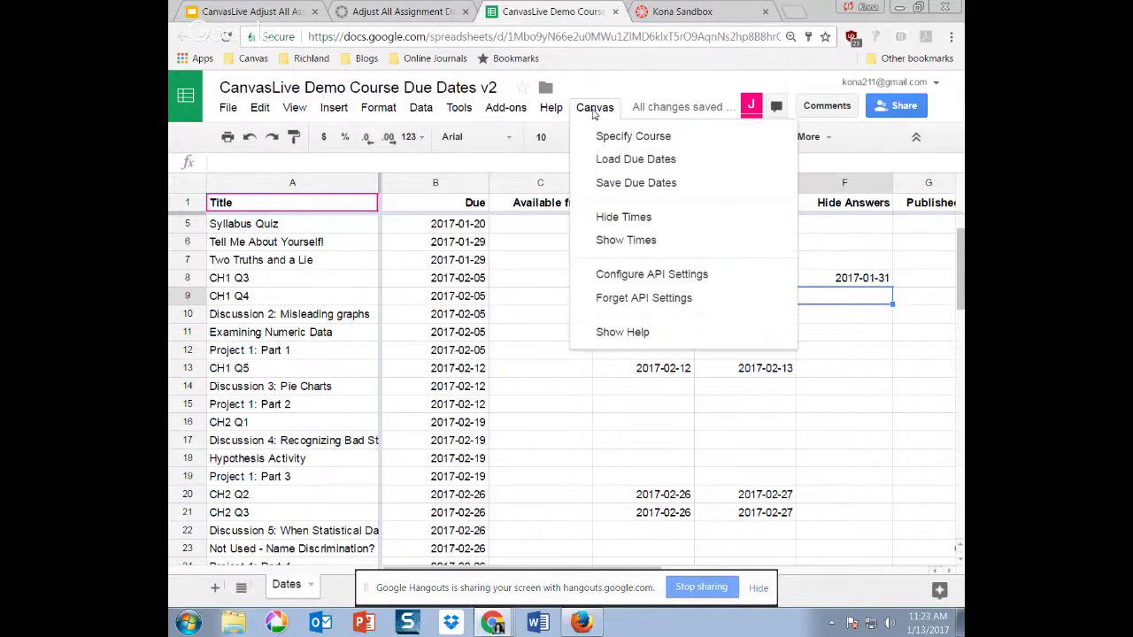
{"action": "left_click", "coordinate": [634, 184]}
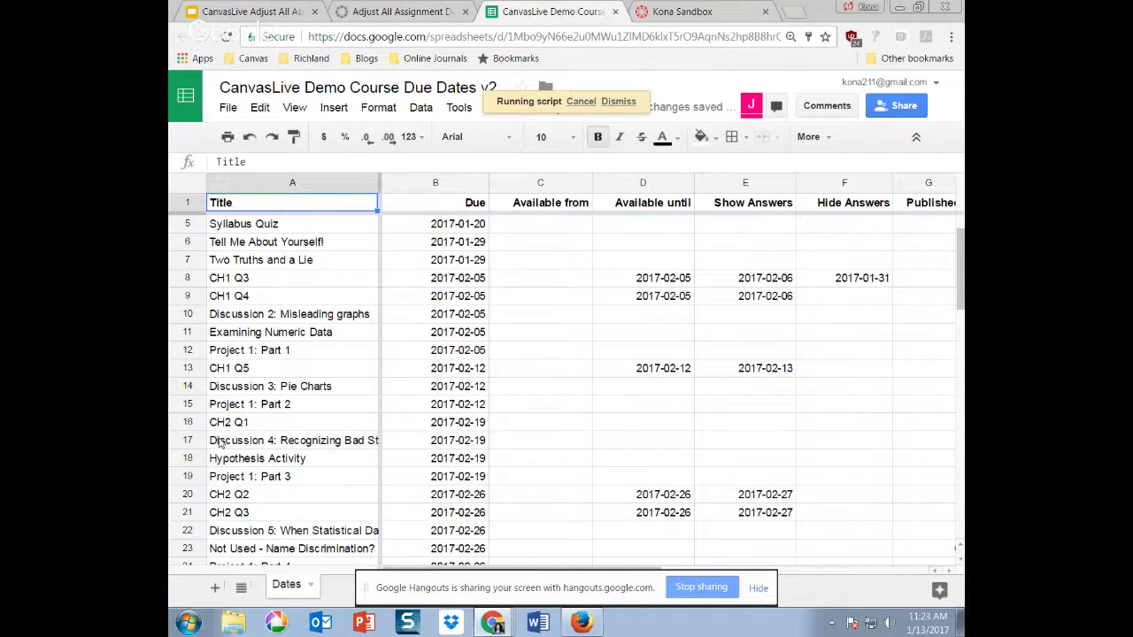
{"action": "left_click_drag", "start_coordinate": [219, 445], "coordinate": [569, 542]}
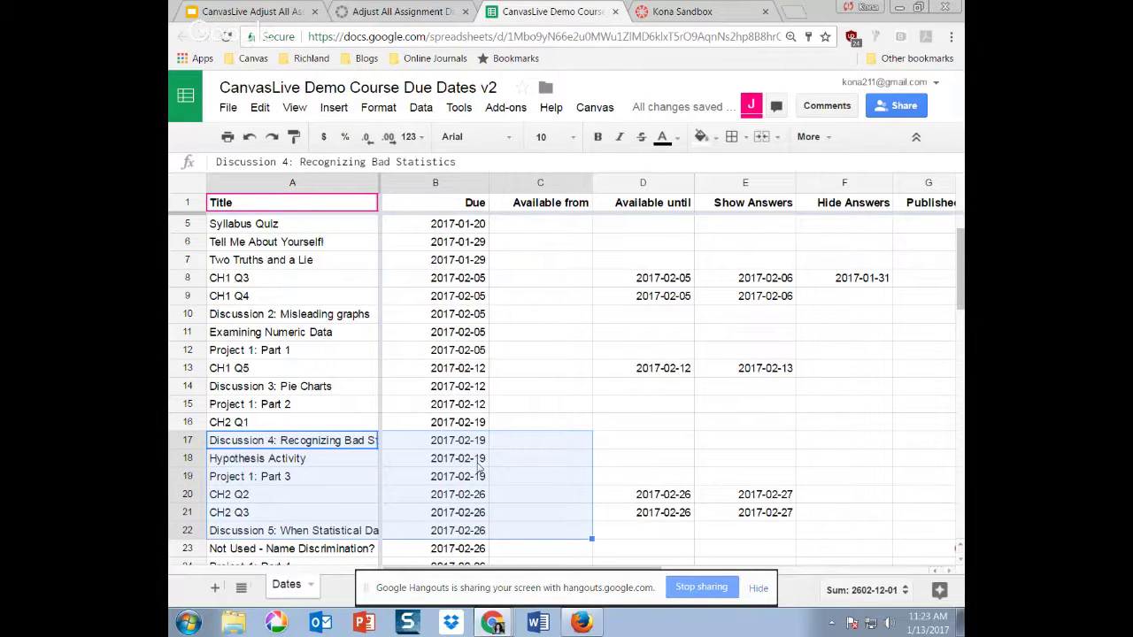
{"action": "left_click", "coordinate": [484, 163]}
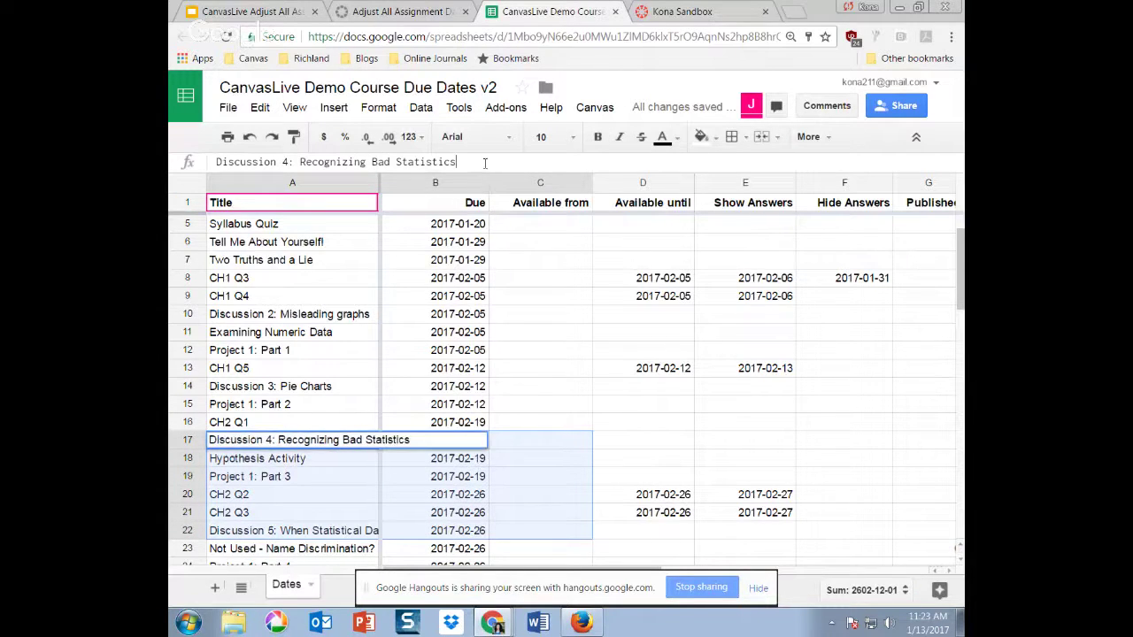
{"action": "left_click", "coordinate": [529, 441]}
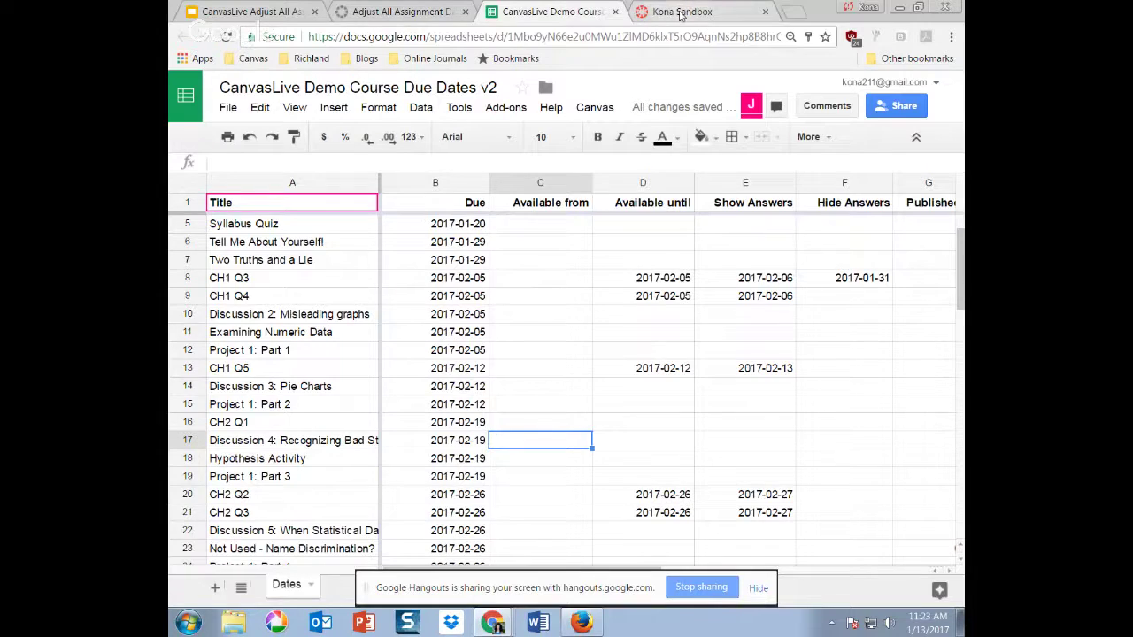
- Reload the Sandbox course's modules page and compare its Start Here and Week 1 due dates with the spreadsheet
{"action": "left_click", "coordinate": [680, 12]}
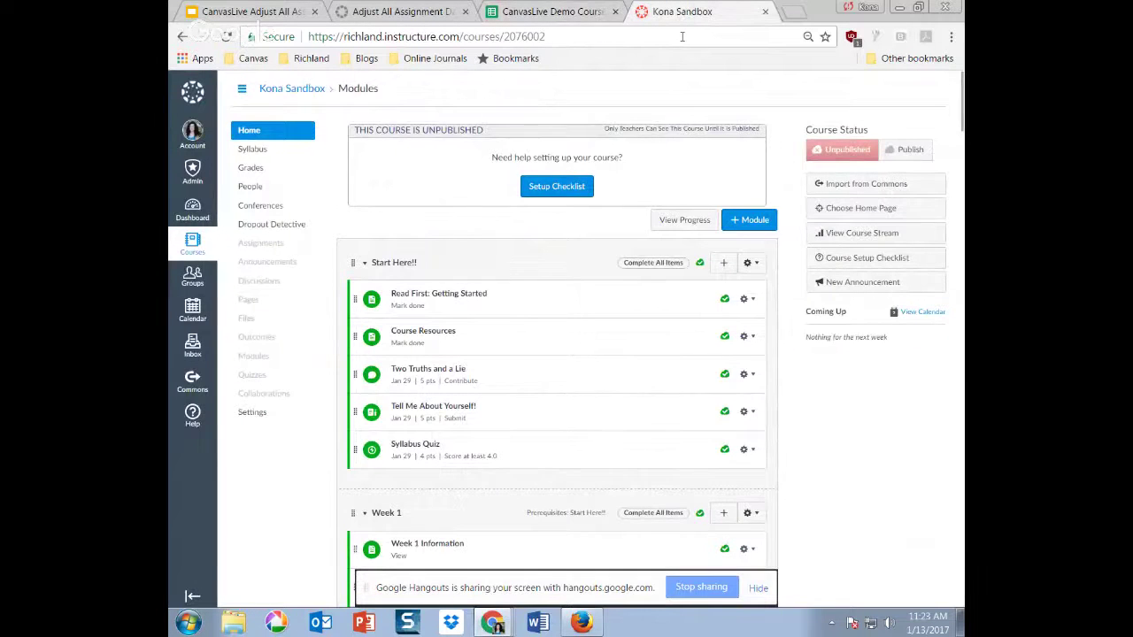
{"action": "key", "text": "Return"}
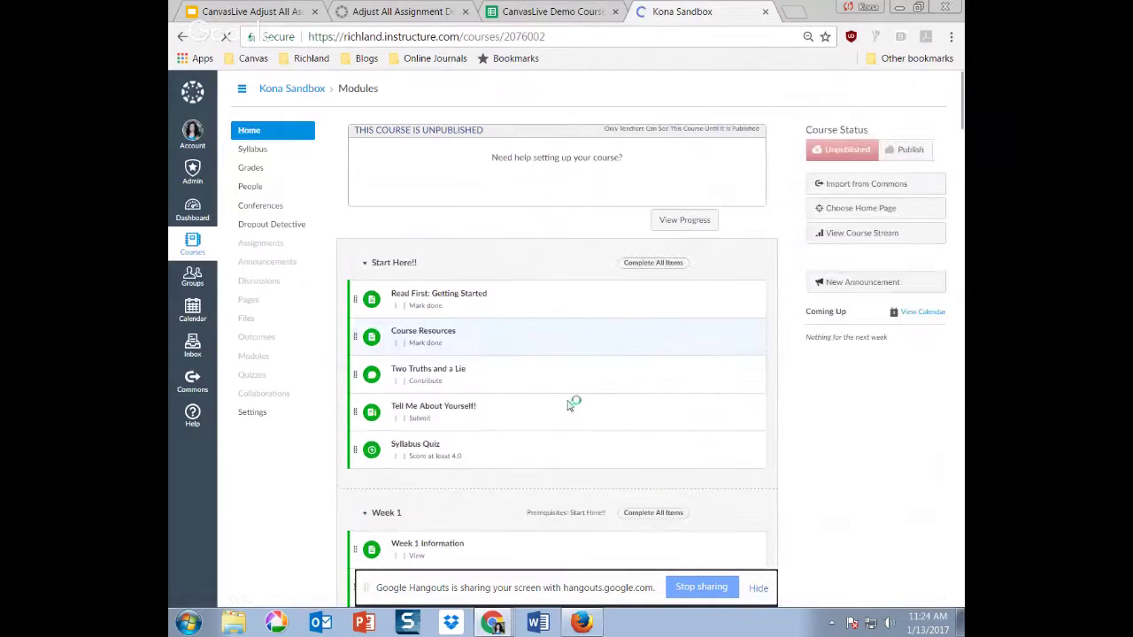
{"action": "scroll", "coordinate": [538, 410], "scroll_direction": "down", "scroll_amount": 3}
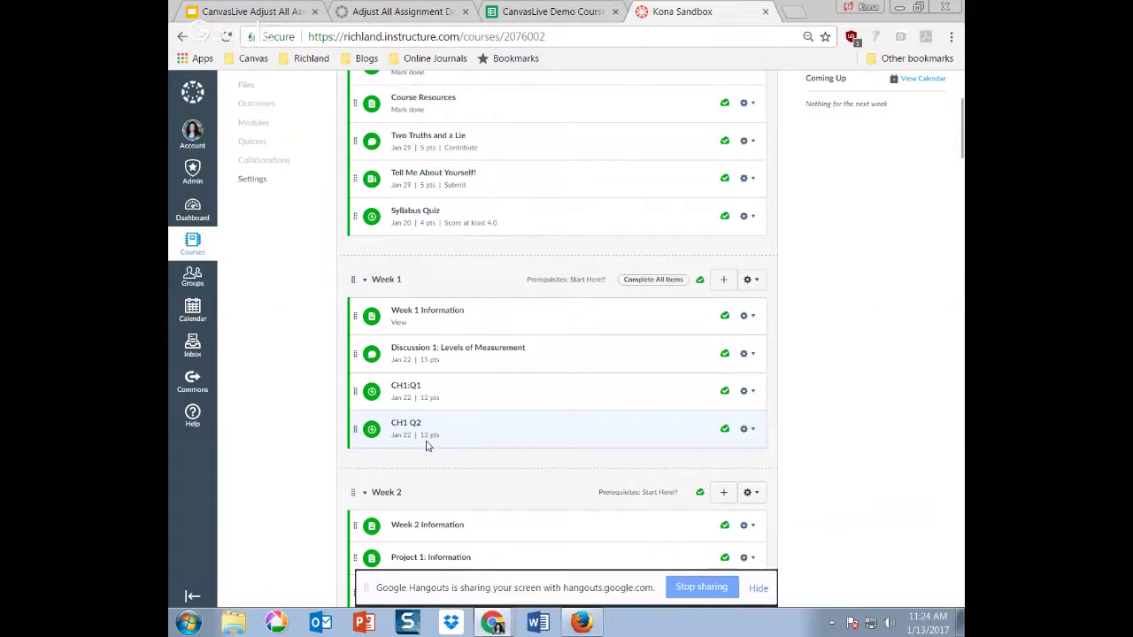
{"action": "left_click", "coordinate": [549, 12]}
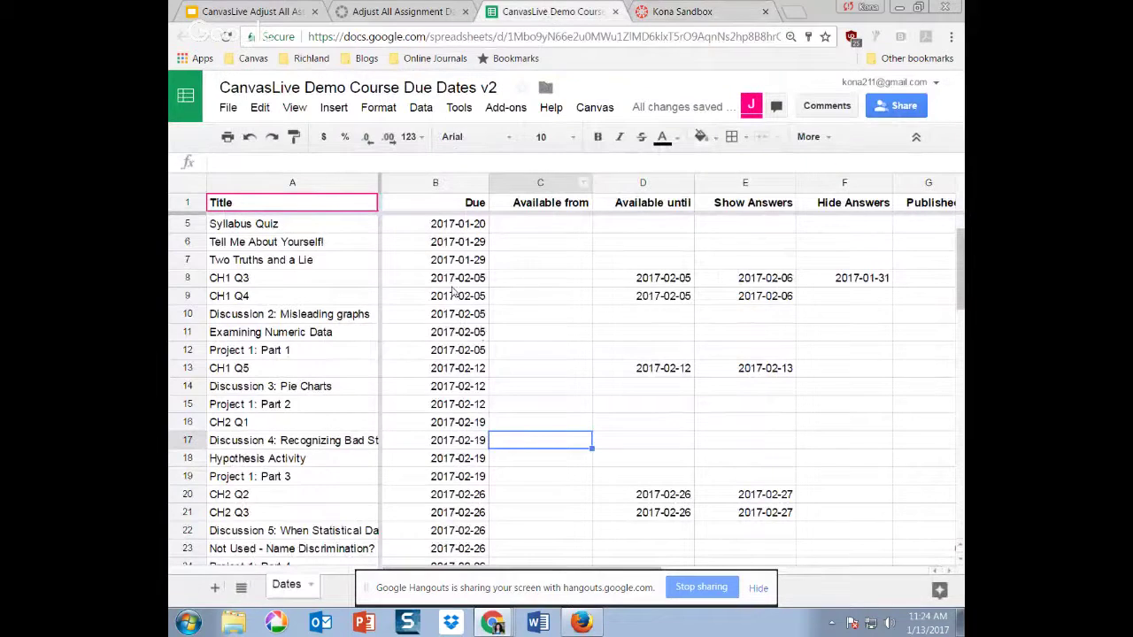
{"action": "left_click", "coordinate": [688, 11]}
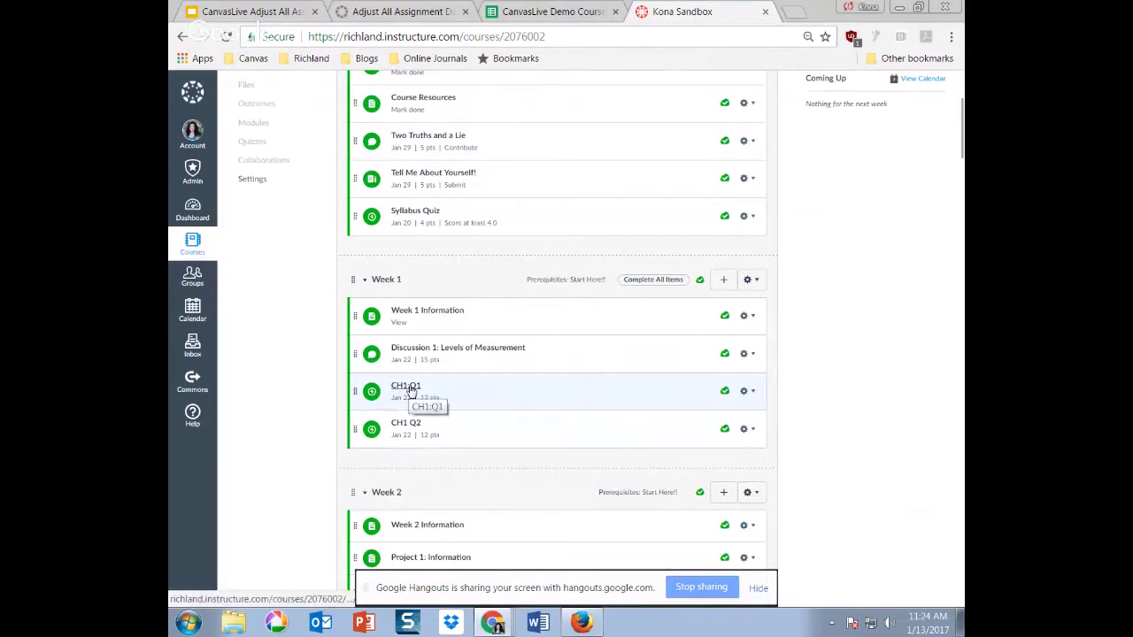
{"action": "left_click", "coordinate": [534, 11]}
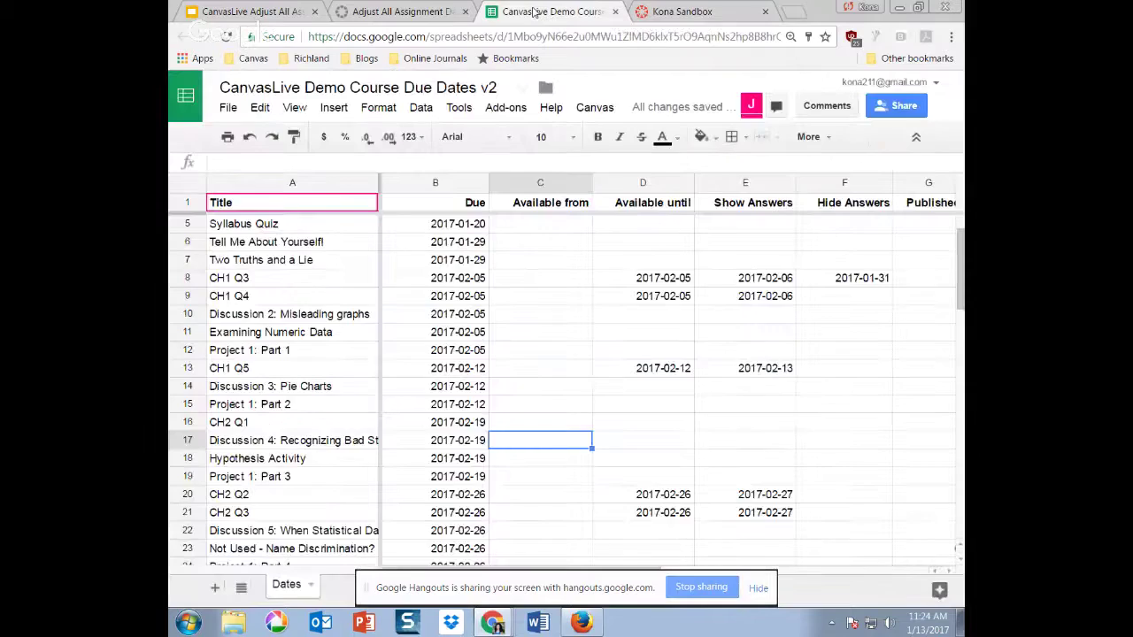
- Load the Sandbox course's due dates from Canvas into the spreadsheet again
{"action": "left_click", "coordinate": [595, 108]}
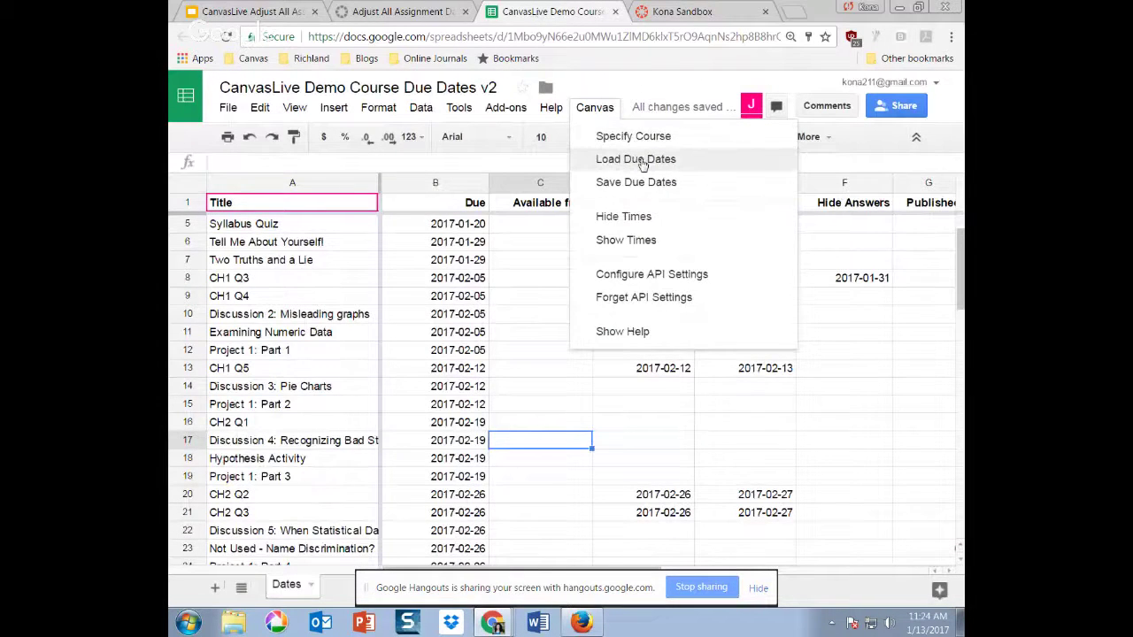
{"action": "left_click", "coordinate": [635, 159]}
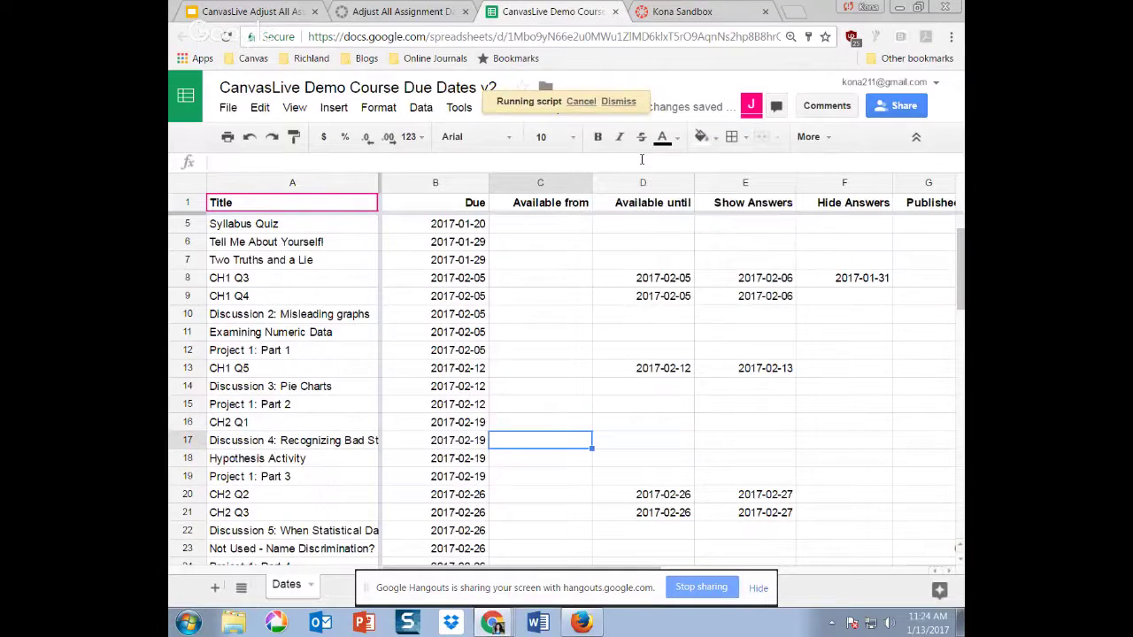
{"action": "left_click", "coordinate": [677, 12]}
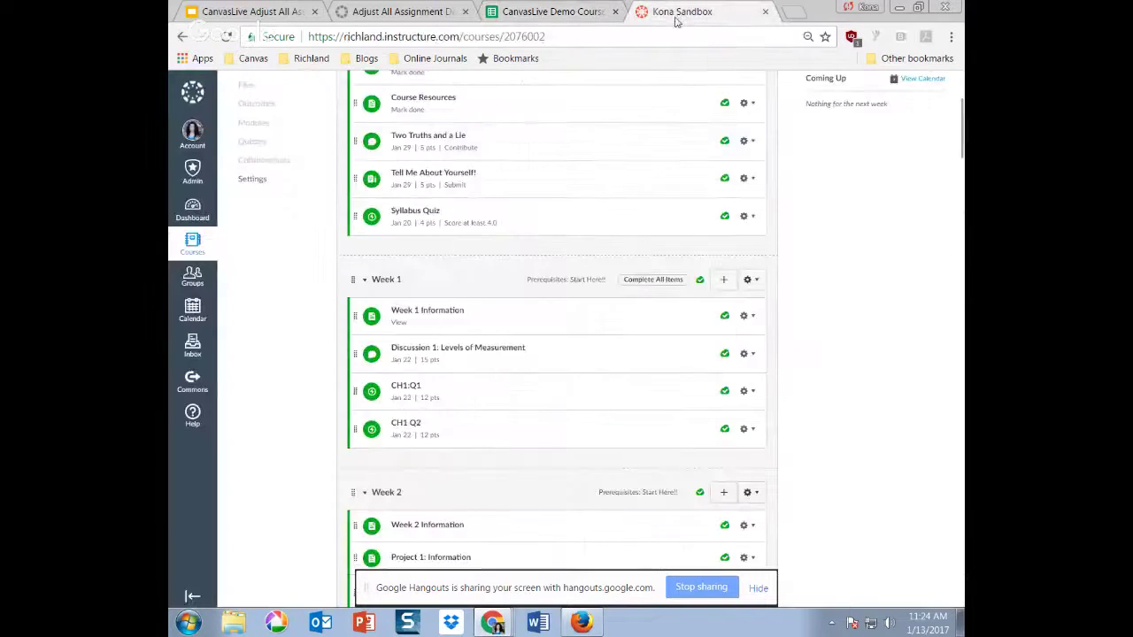
{"action": "left_click", "coordinate": [548, 11]}
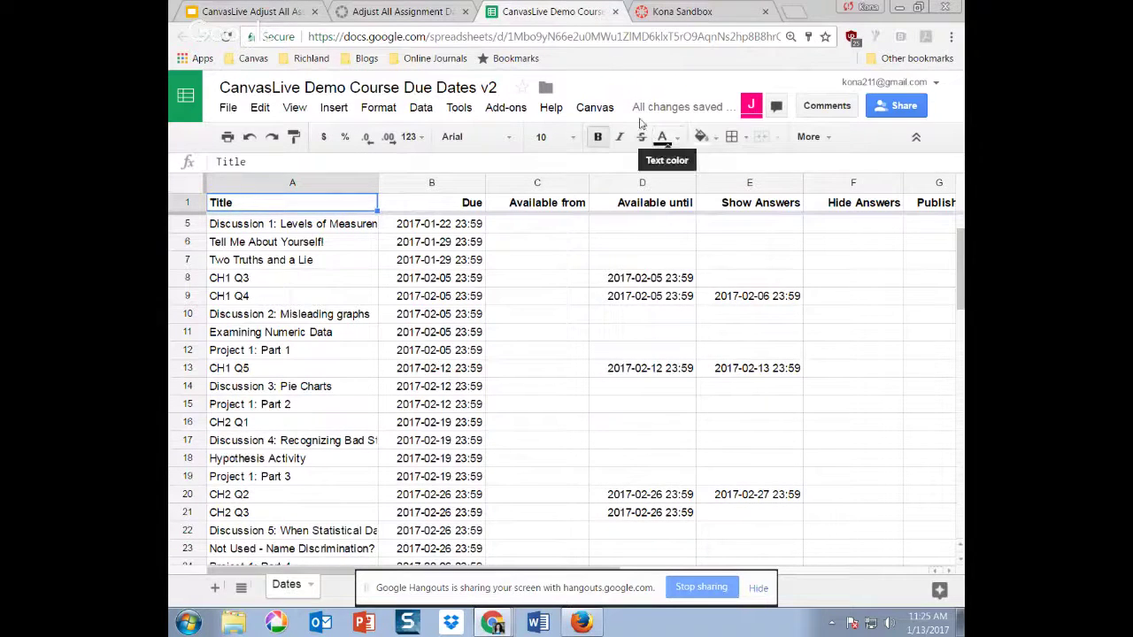
- Open the Math 113 course in Canvas and select its web address
{"action": "left_click", "coordinate": [595, 108]}
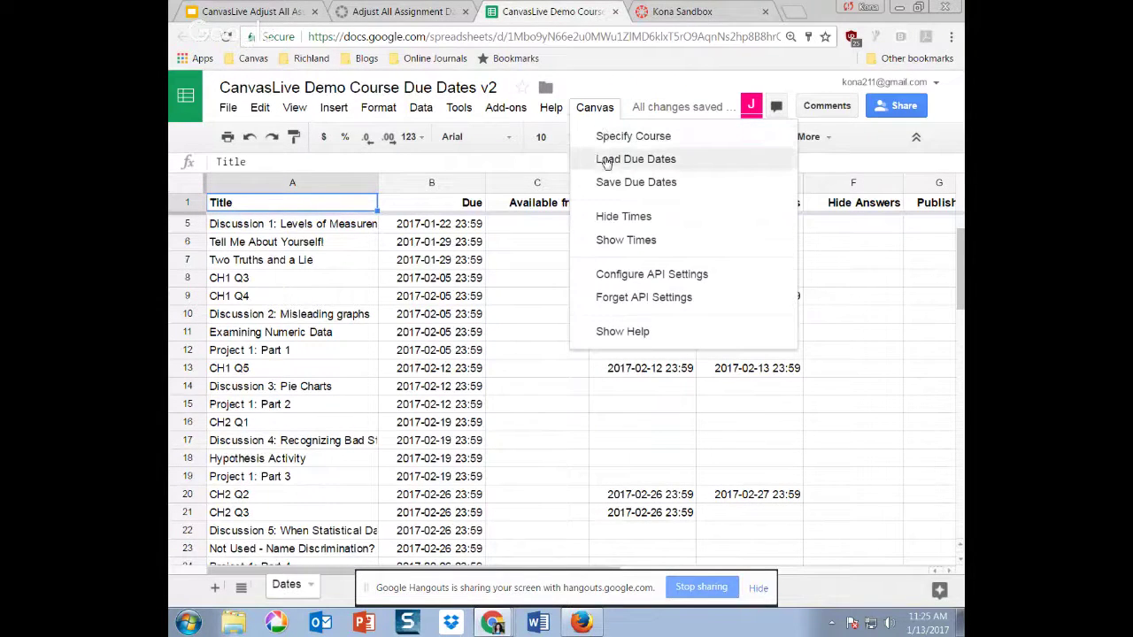
{"action": "left_click", "coordinate": [609, 81]}
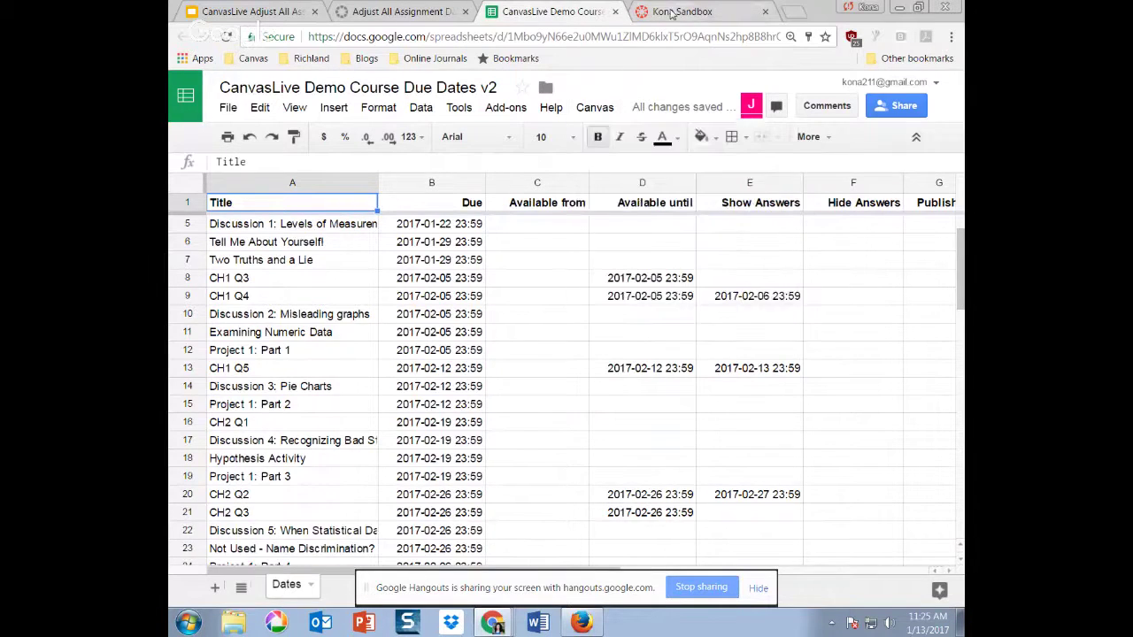
{"action": "left_click", "coordinate": [672, 12]}
{"action": "scroll", "coordinate": [273, 260], "scroll_direction": "up", "scroll_amount": 5}
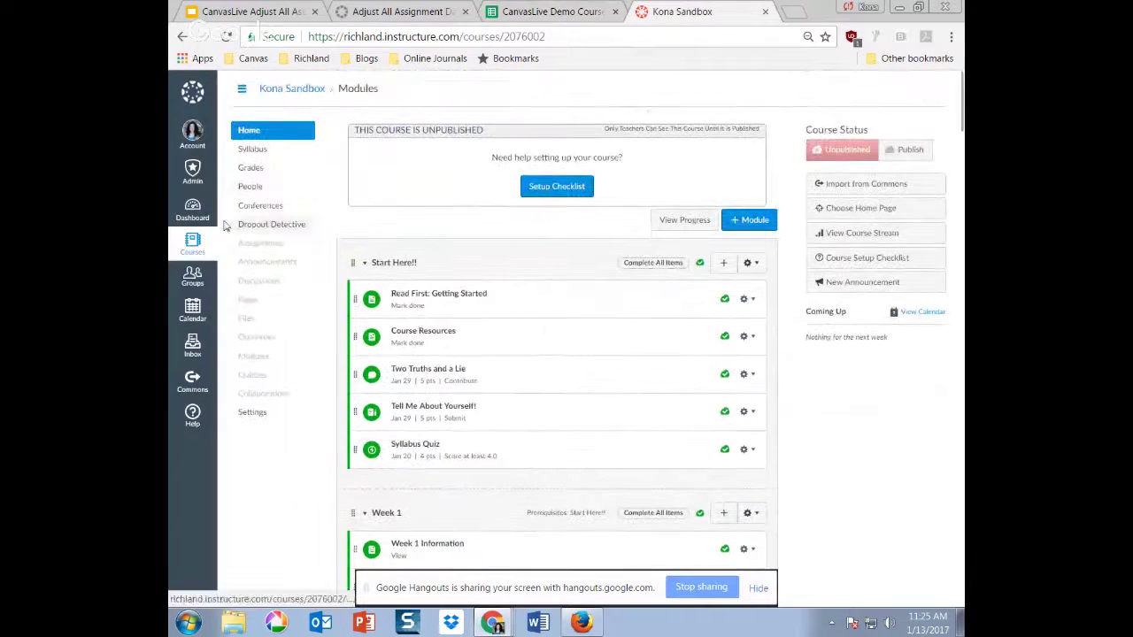
{"action": "left_click", "coordinate": [211, 238]}
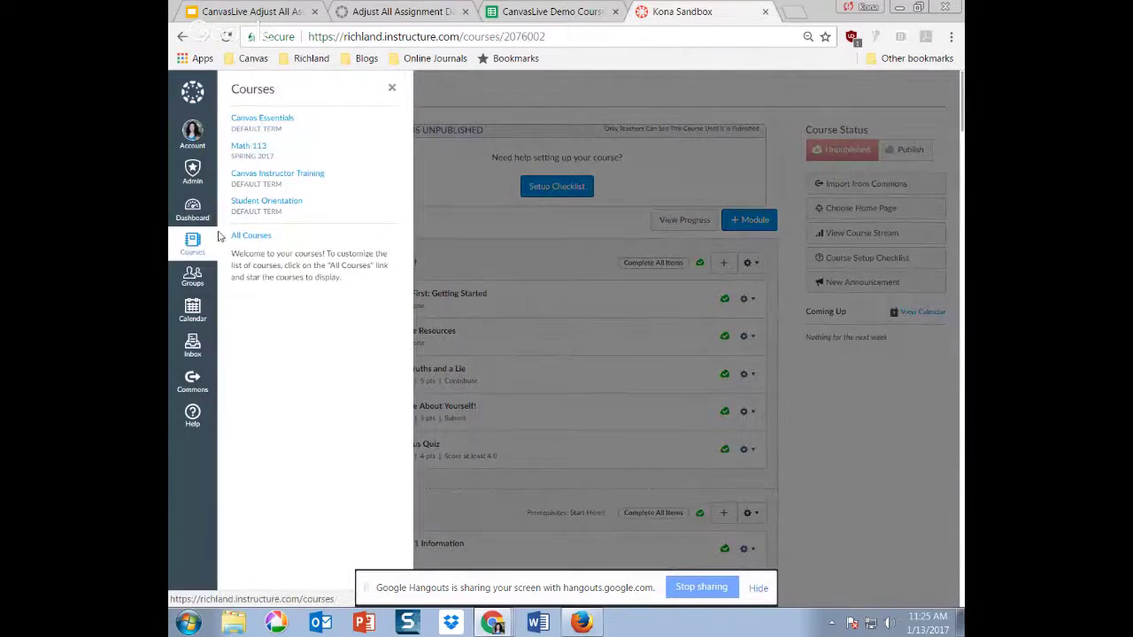
{"action": "left_click", "coordinate": [251, 149]}
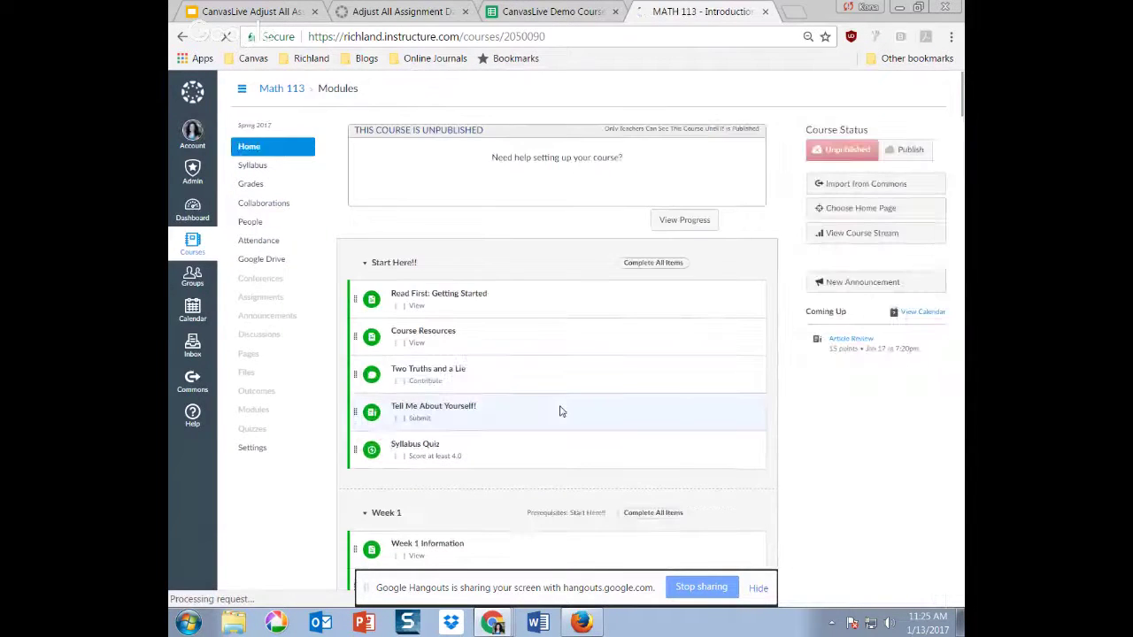
{"action": "left_click", "coordinate": [494, 37]}
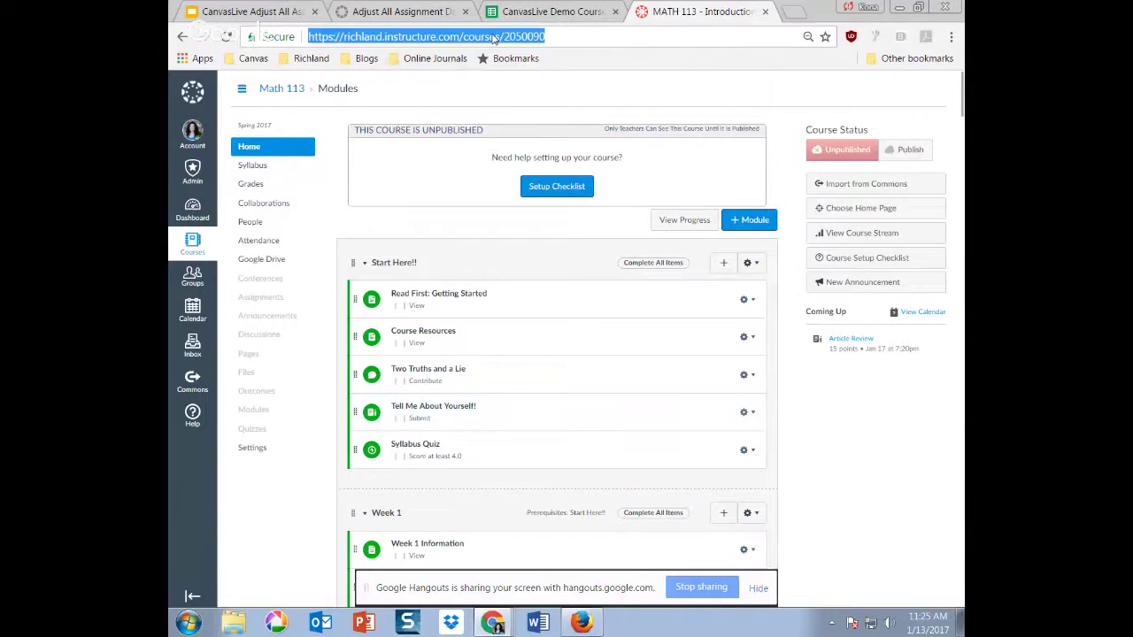
- View the spreadsheet's Specify Course ID dialog, close it without entering a course, and check the Math 113 course page again
{"action": "left_click", "coordinate": [579, 12]}
{"action": "left_click", "coordinate": [595, 107]}
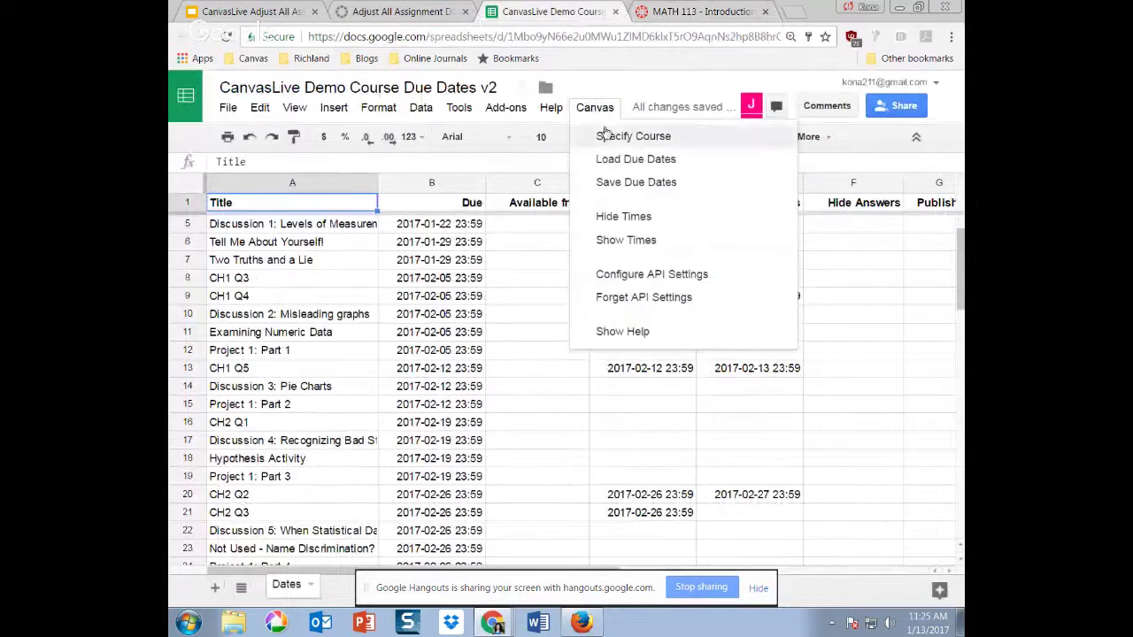
{"action": "left_click", "coordinate": [606, 133]}
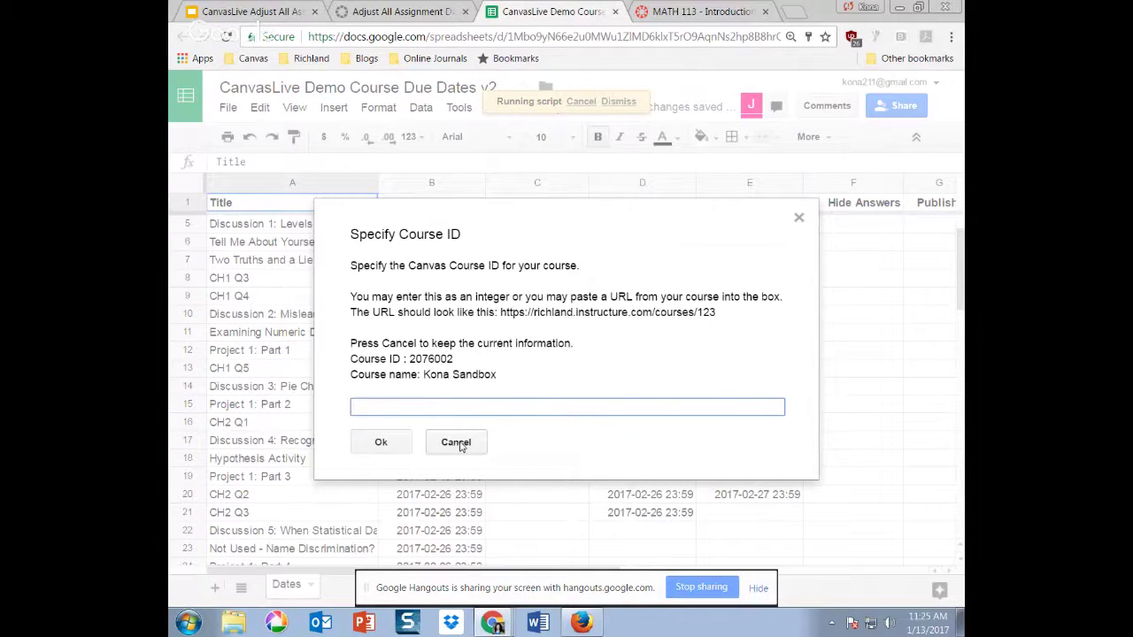
{"action": "left_click", "coordinate": [799, 219]}
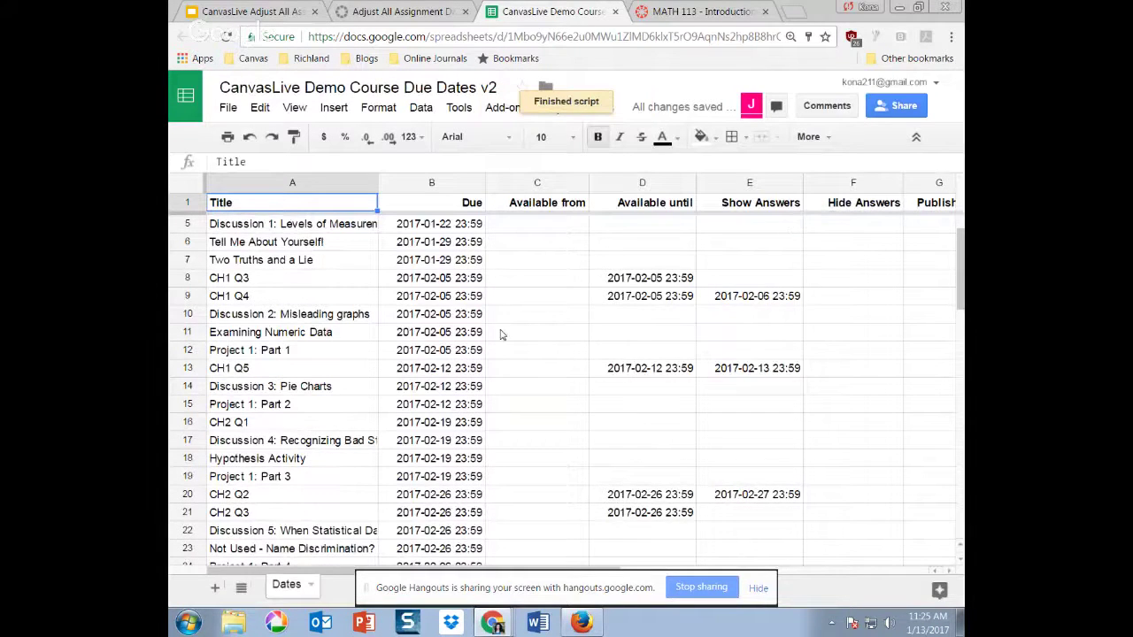
{"action": "left_click", "coordinate": [702, 12]}
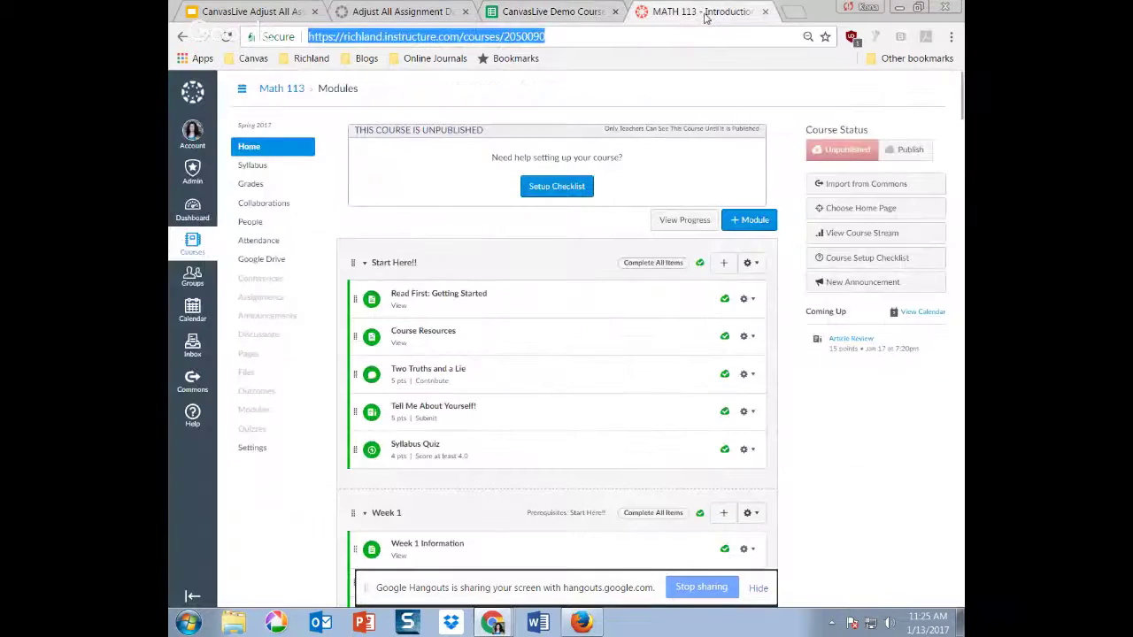
{"action": "left_click", "coordinate": [542, 12]}
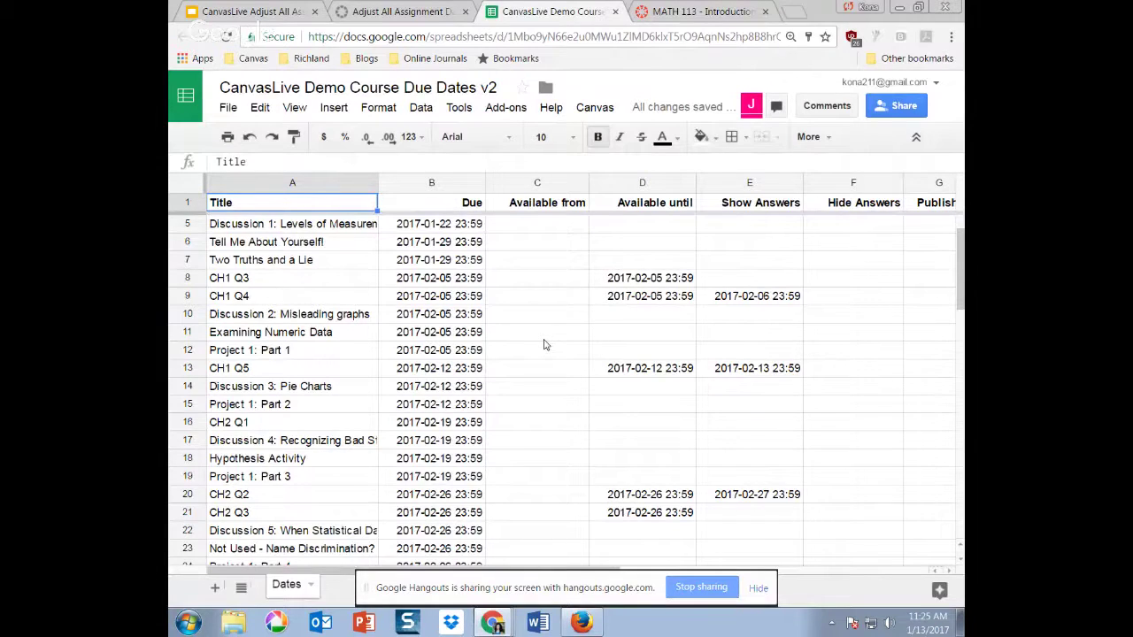
{"action": "left_click", "coordinate": [594, 107]}
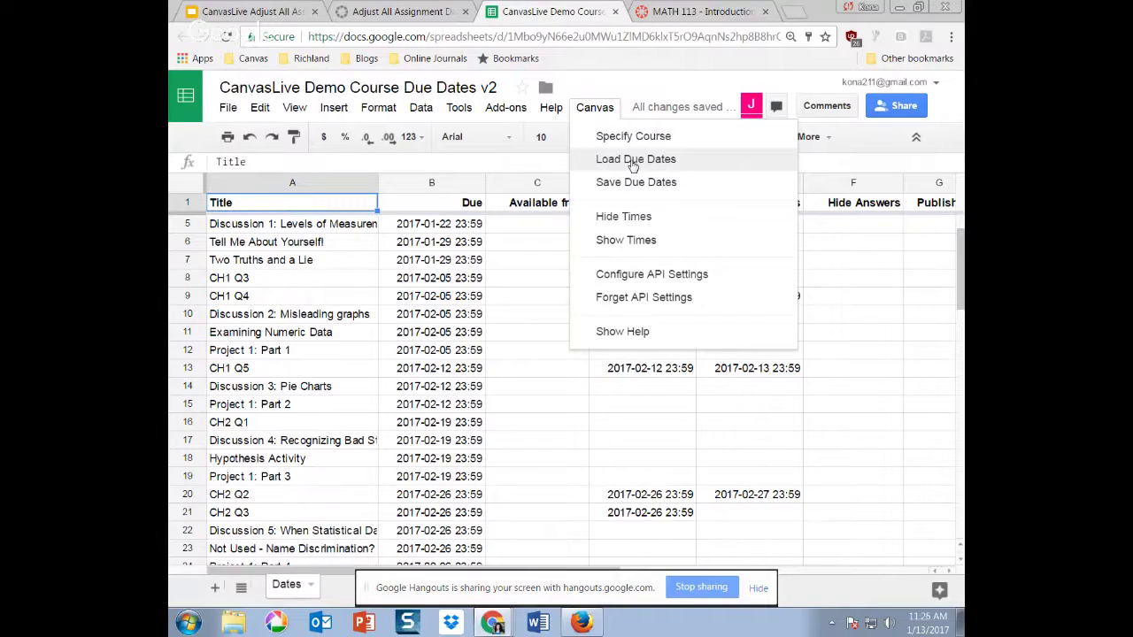
{"action": "left_click", "coordinate": [544, 262]}
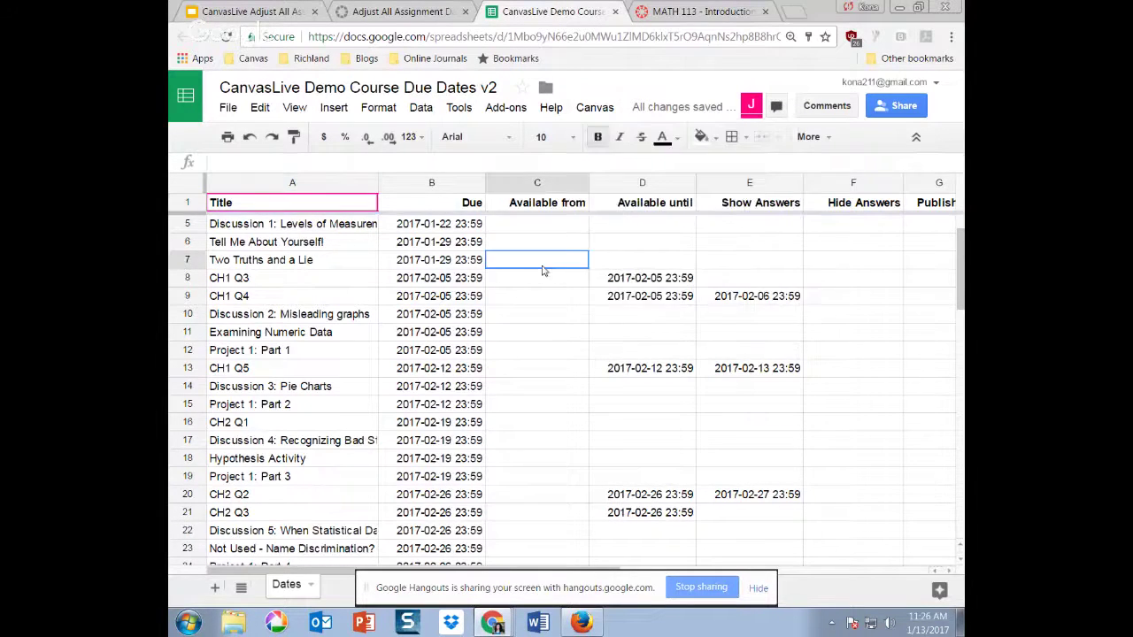
{"action": "left_click", "coordinate": [592, 112]}
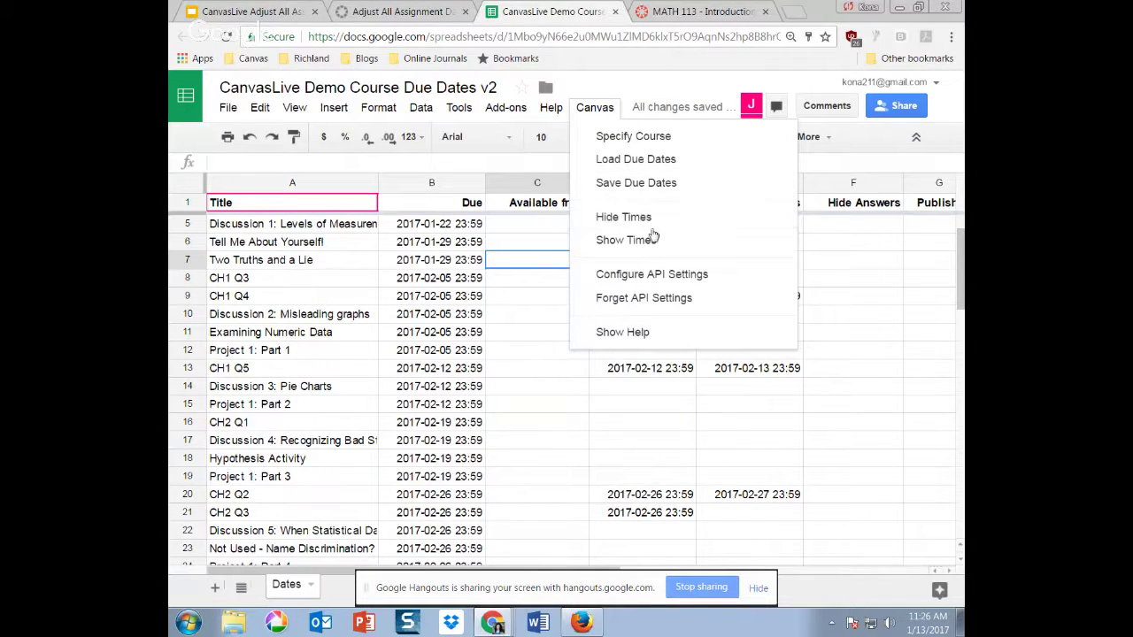
{"action": "left_click", "coordinate": [653, 332]}
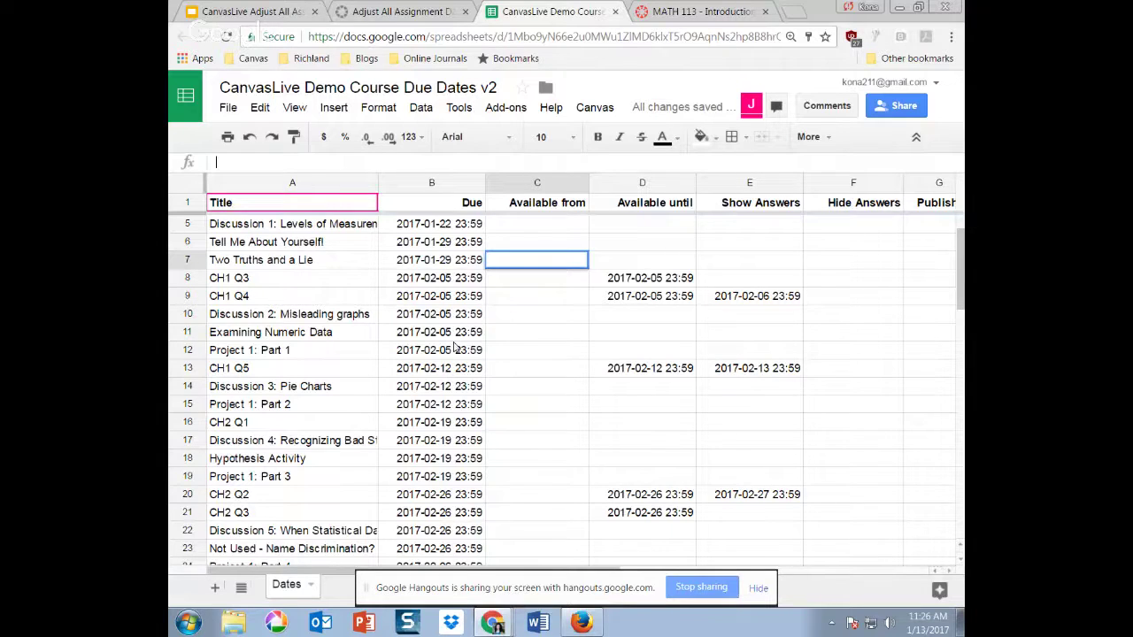
- Replace every 23:59 with 17:30 in the Due column and review the edited due times
{"action": "left_click", "coordinate": [456, 206]}
{"action": "left_click", "coordinate": [459, 190]}
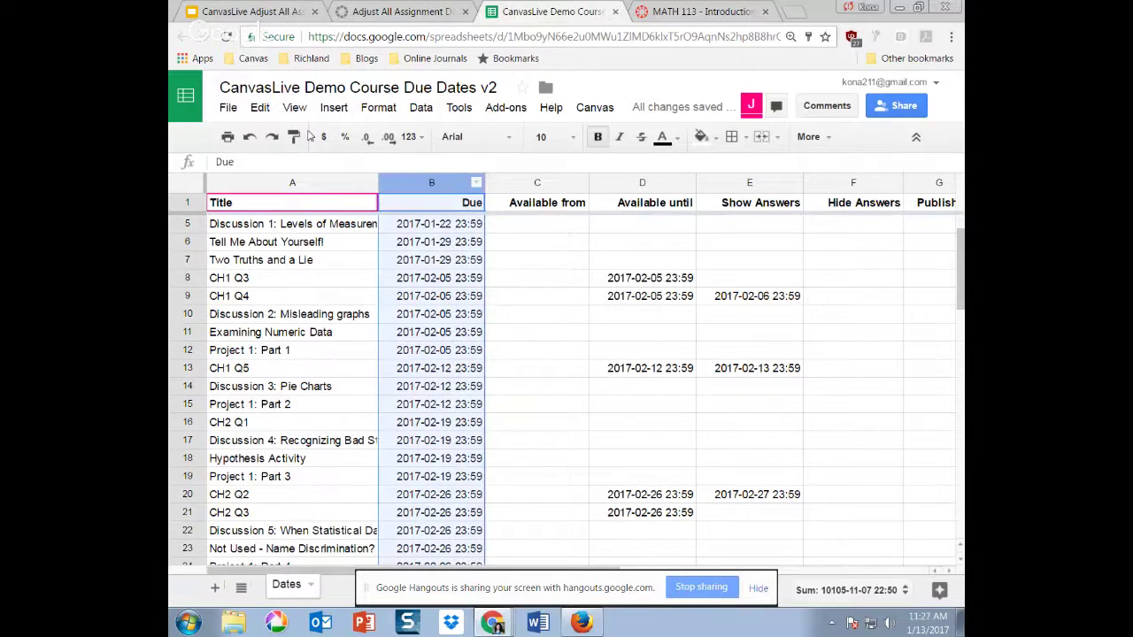
{"action": "left_click", "coordinate": [260, 109]}
{"action": "mouse_move", "coordinate": [238, 112]}
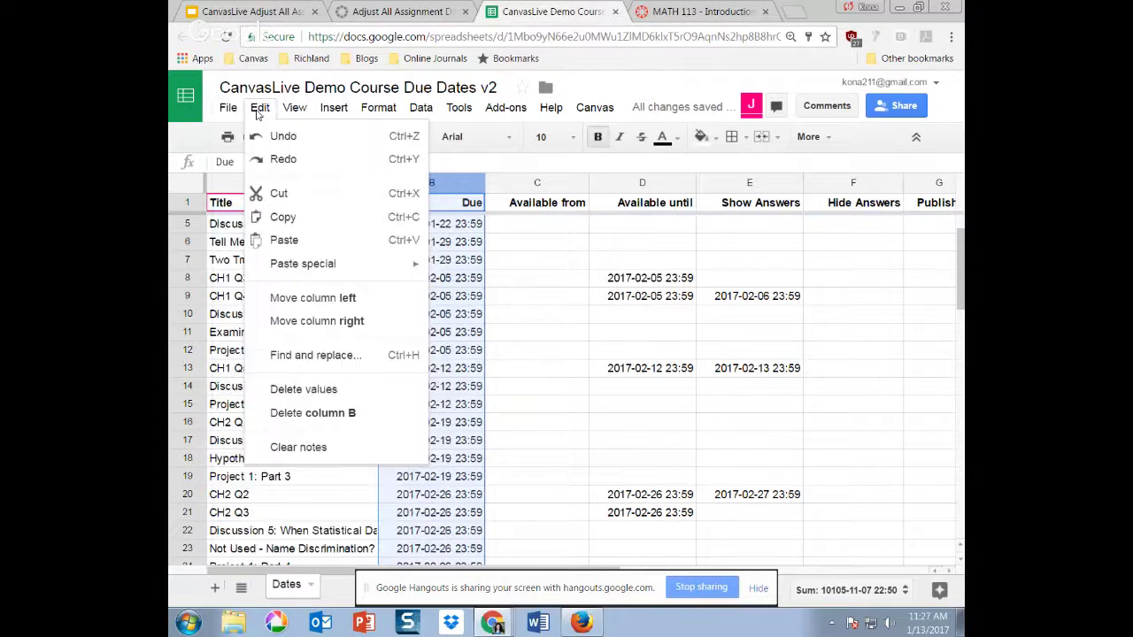
{"action": "left_click", "coordinate": [390, 355]}
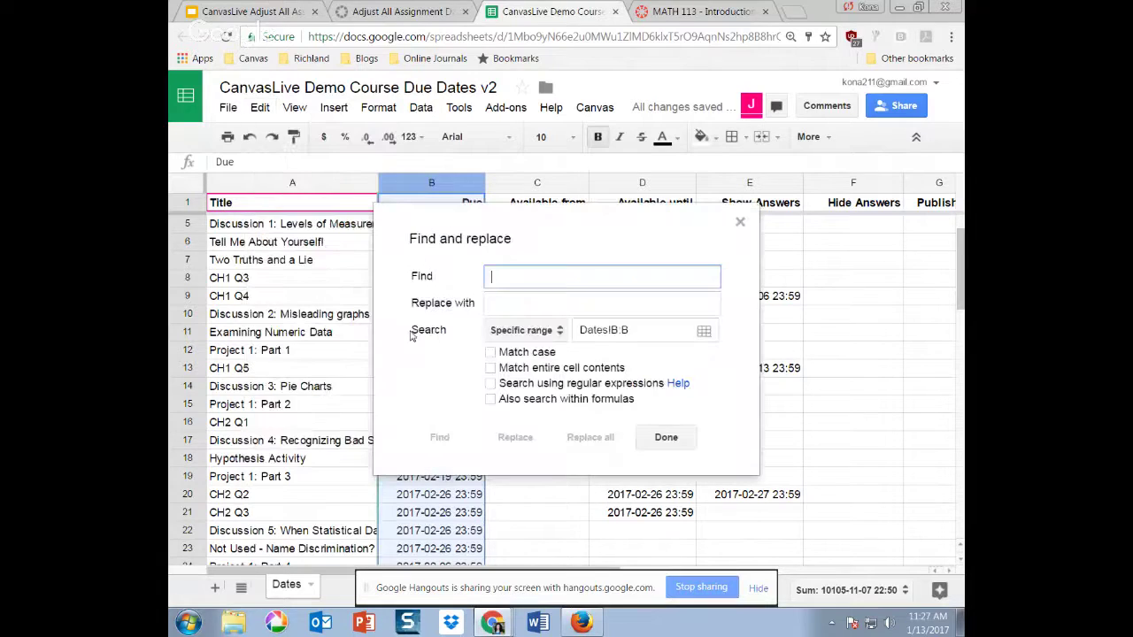
{"action": "type", "text": "23"}
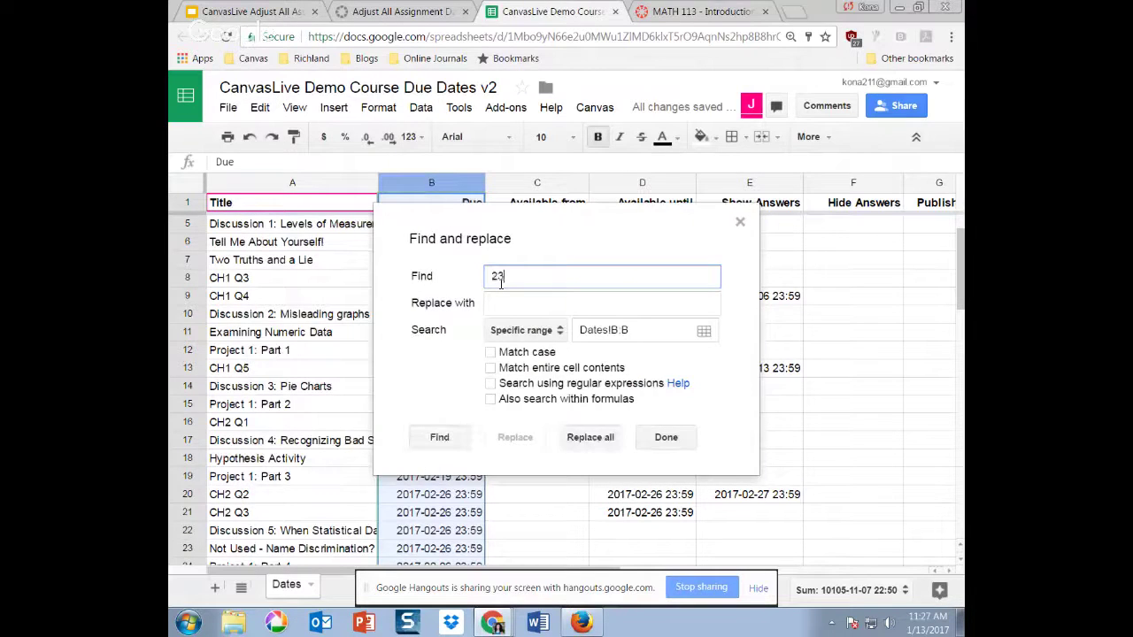
{"action": "type", "text": ":59"}
{"action": "left_click", "coordinate": [518, 305]}
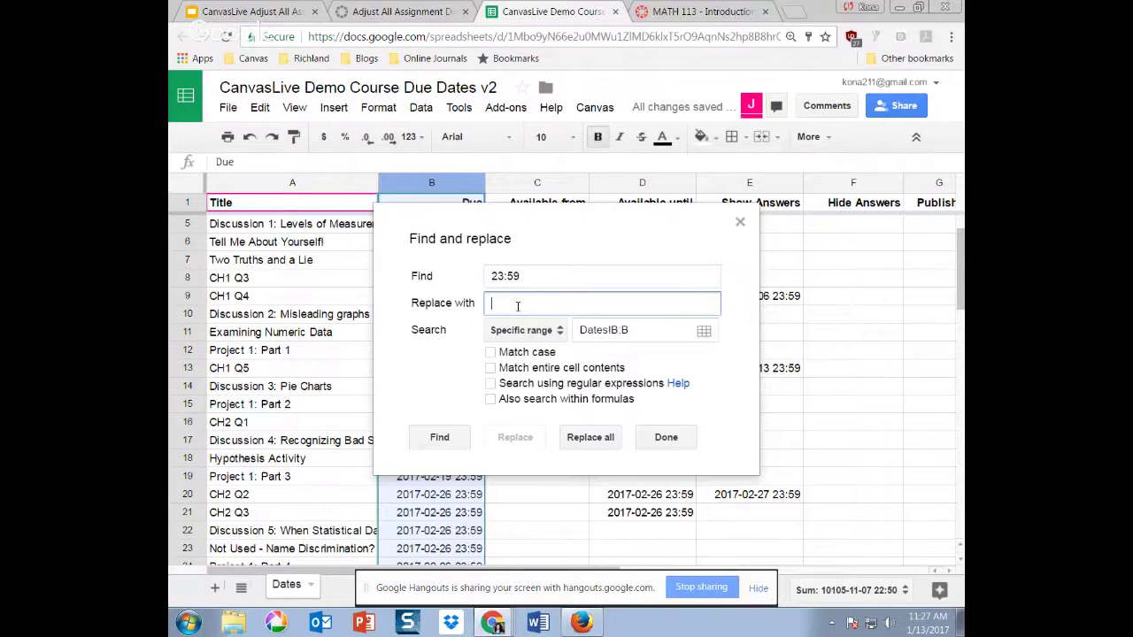
{"action": "type", "text": "17:30"}
{"action": "left_click", "coordinate": [588, 438]}
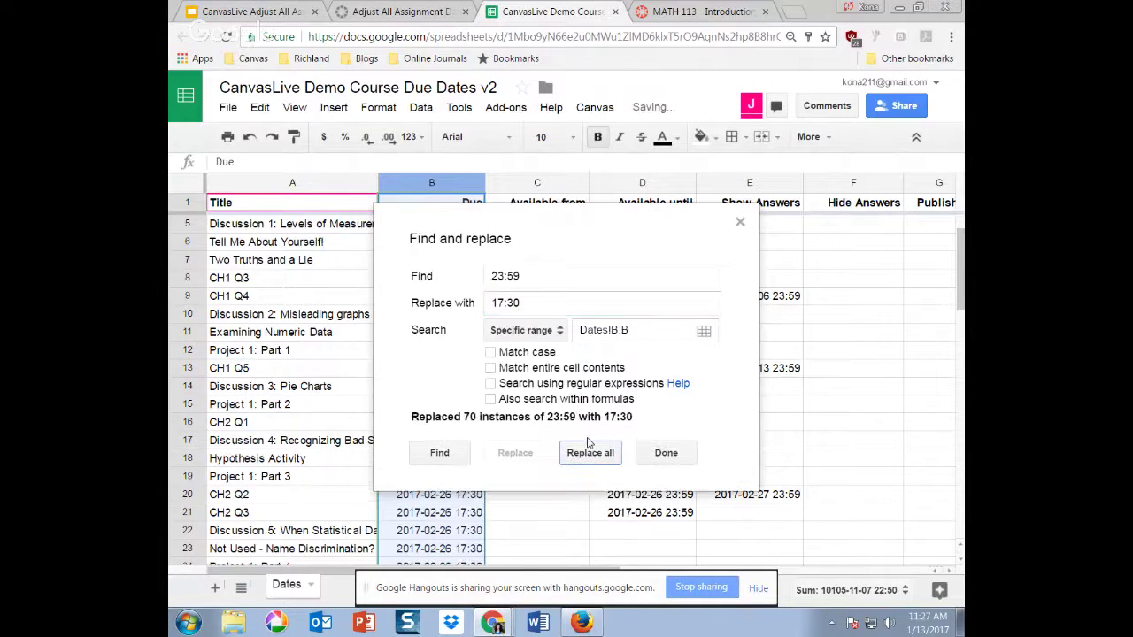
{"action": "left_click", "coordinate": [668, 453]}
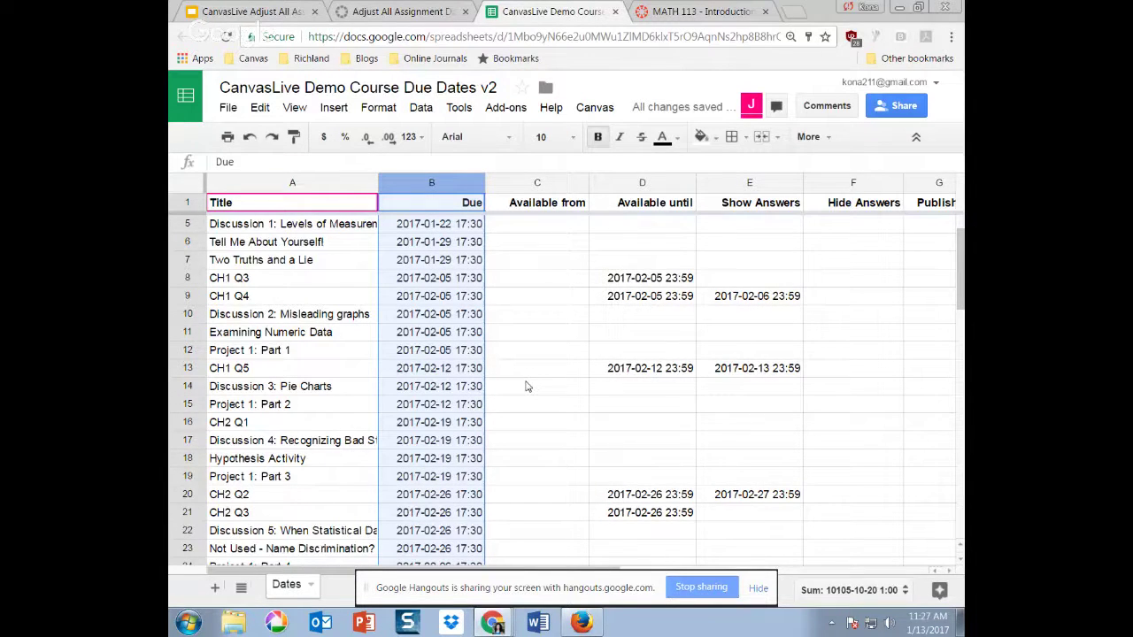
{"action": "left_click", "coordinate": [501, 262]}
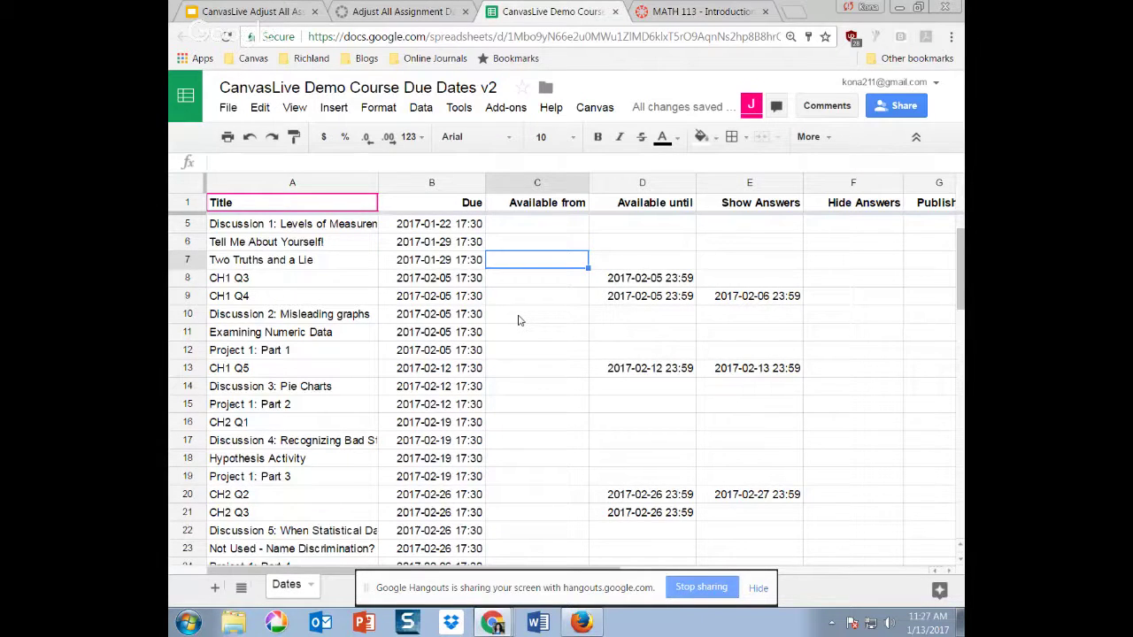
{"action": "scroll", "coordinate": [478, 306], "scroll_direction": "down", "scroll_amount": 1}
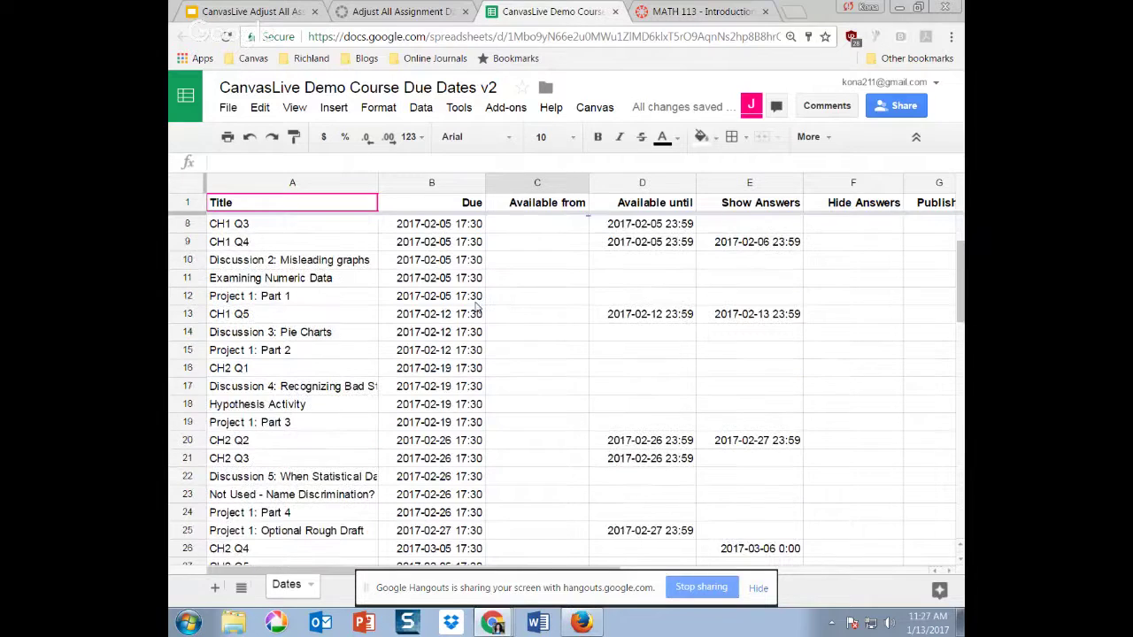
{"action": "scroll", "coordinate": [476, 307], "scroll_direction": "up", "scroll_amount": 2}
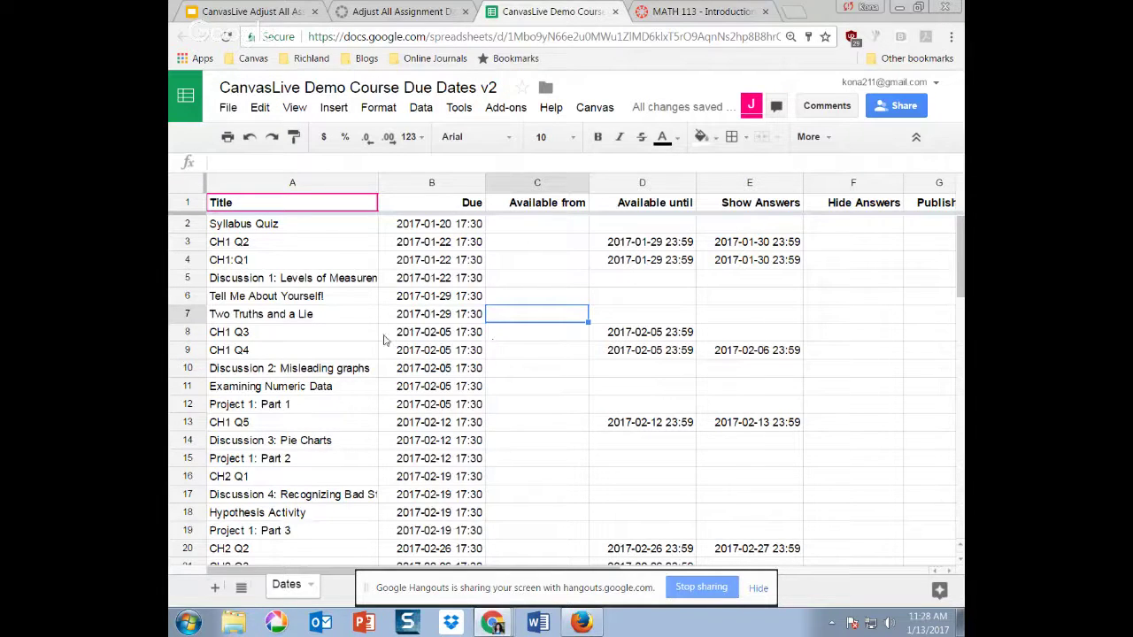
{"action": "left_click", "coordinate": [595, 107]}
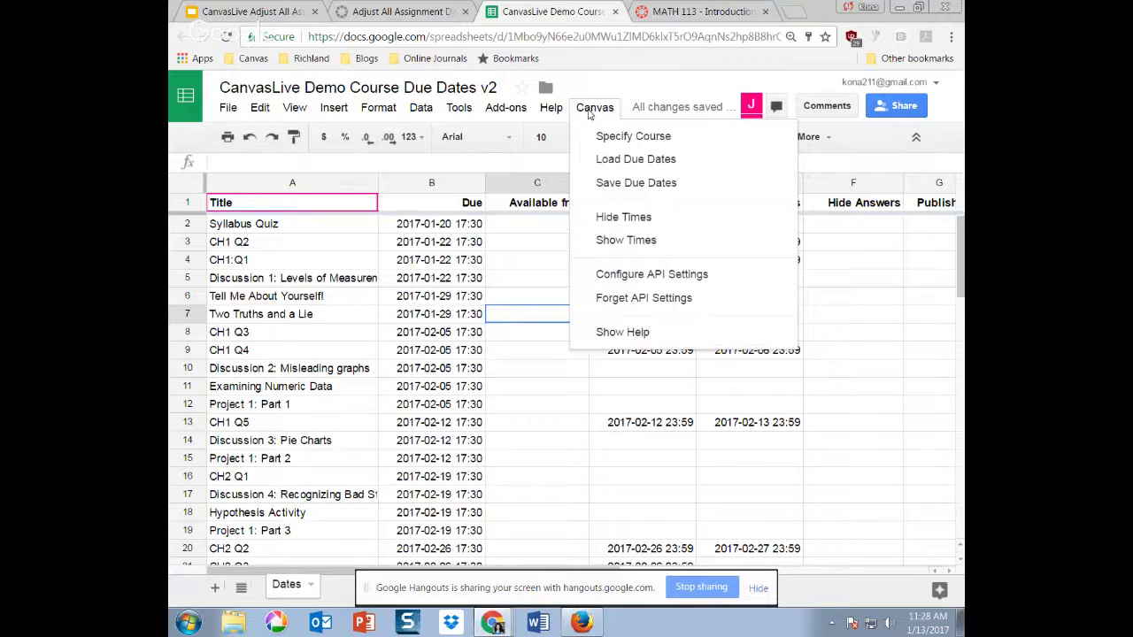
{"action": "left_click", "coordinate": [523, 280]}
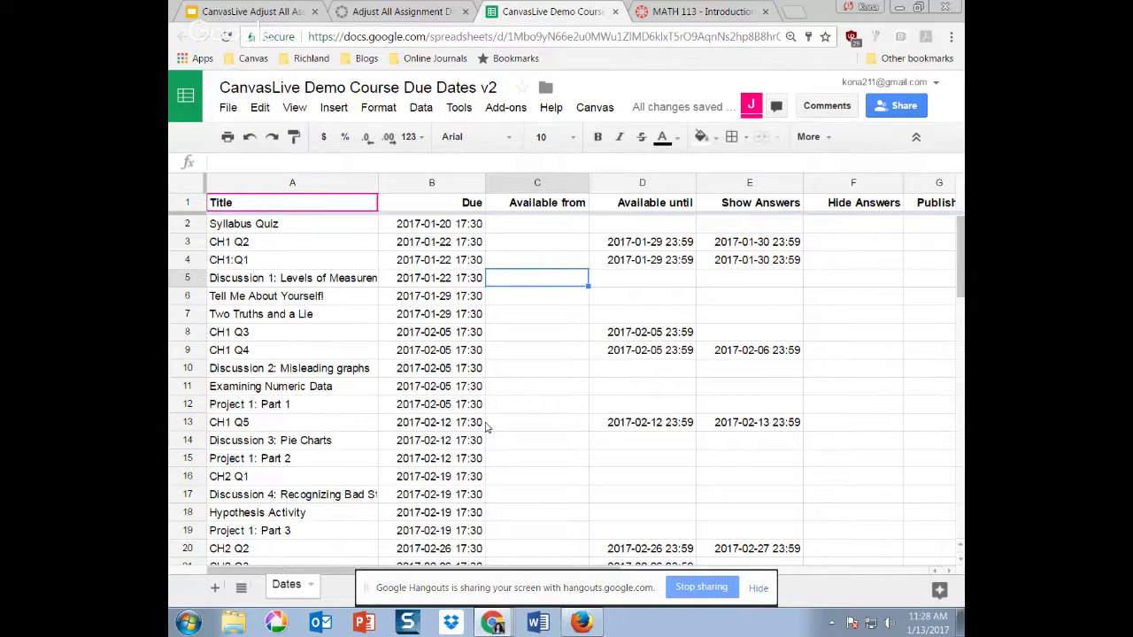
{"action": "left_click", "coordinate": [590, 109]}
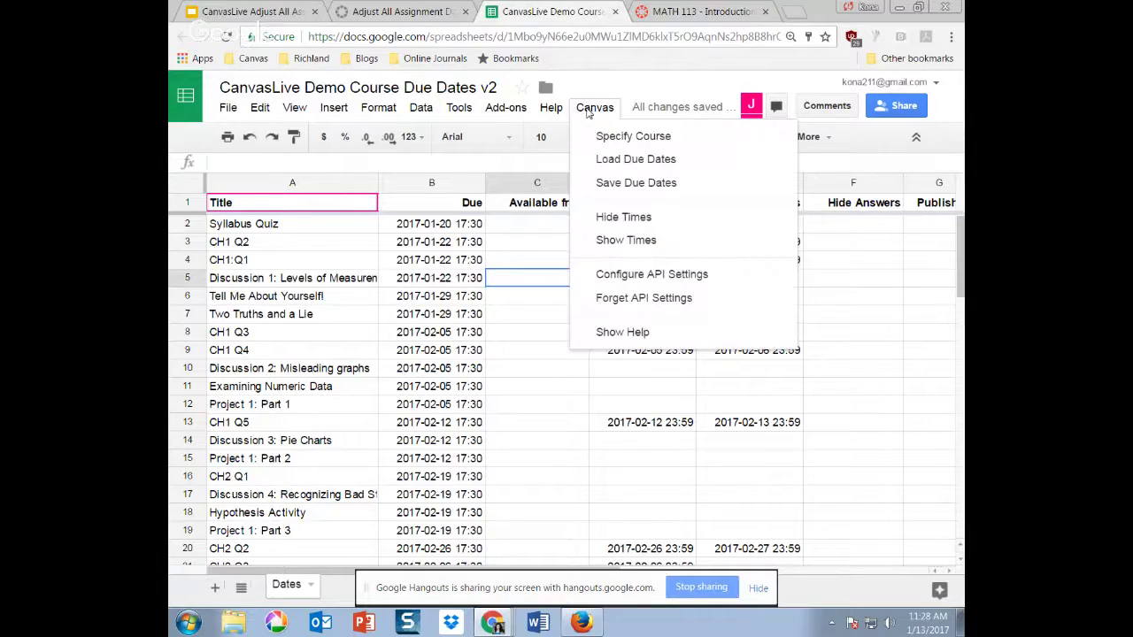
{"action": "left_click", "coordinate": [509, 323]}
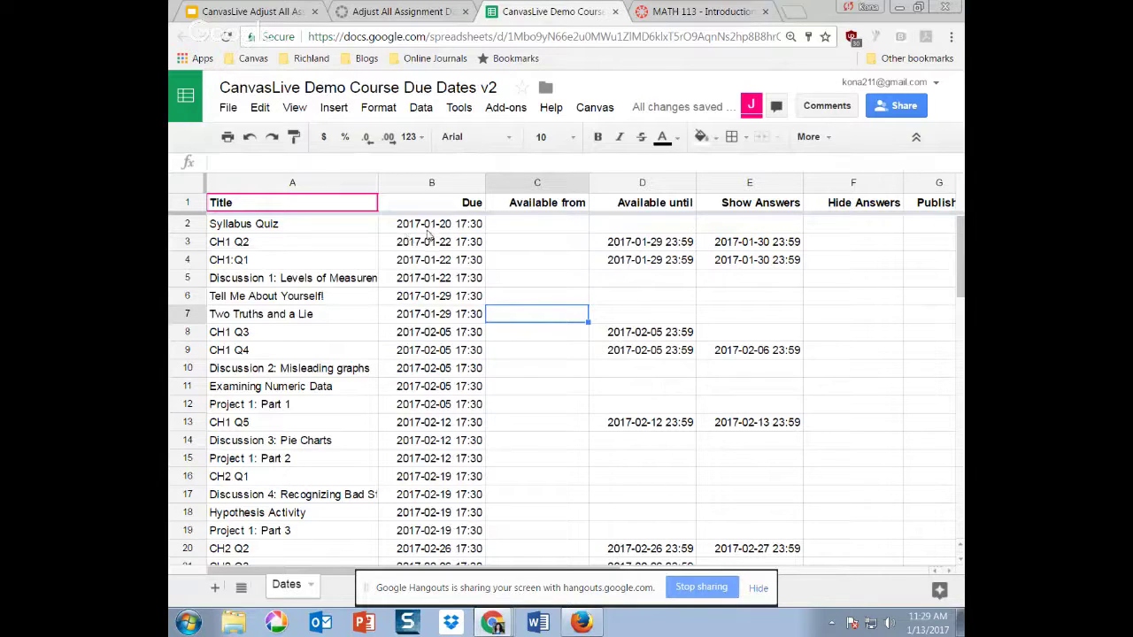
- Enter the formula =B2+180 as the Syllabus Quiz's Available from date in cell C2
{"action": "left_click", "coordinate": [555, 229]}
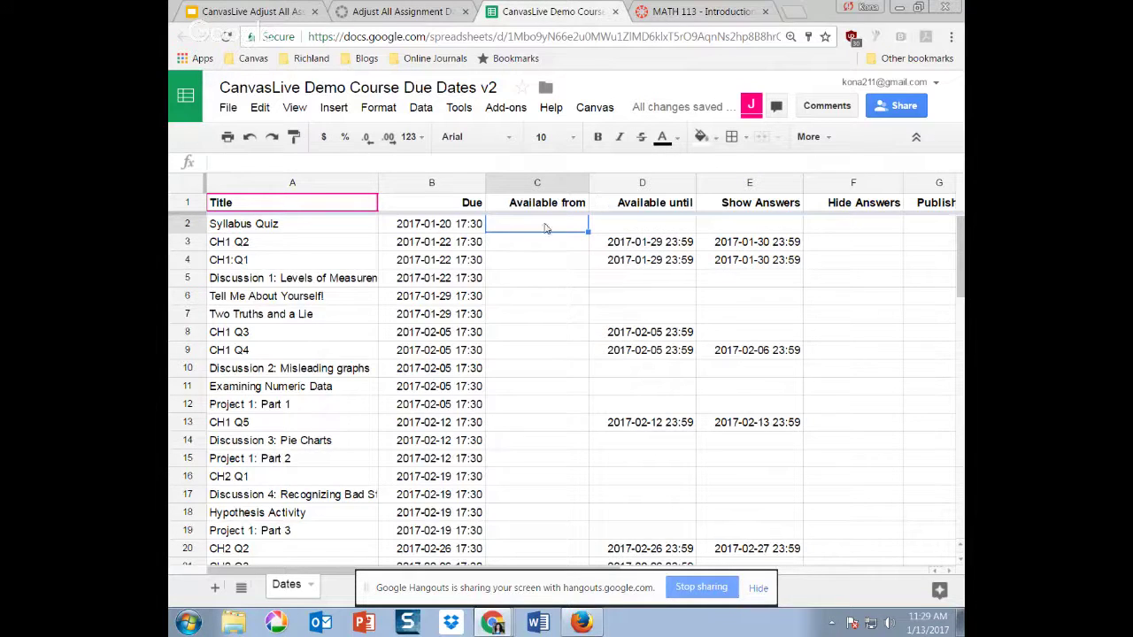
{"action": "left_click", "coordinate": [330, 160]}
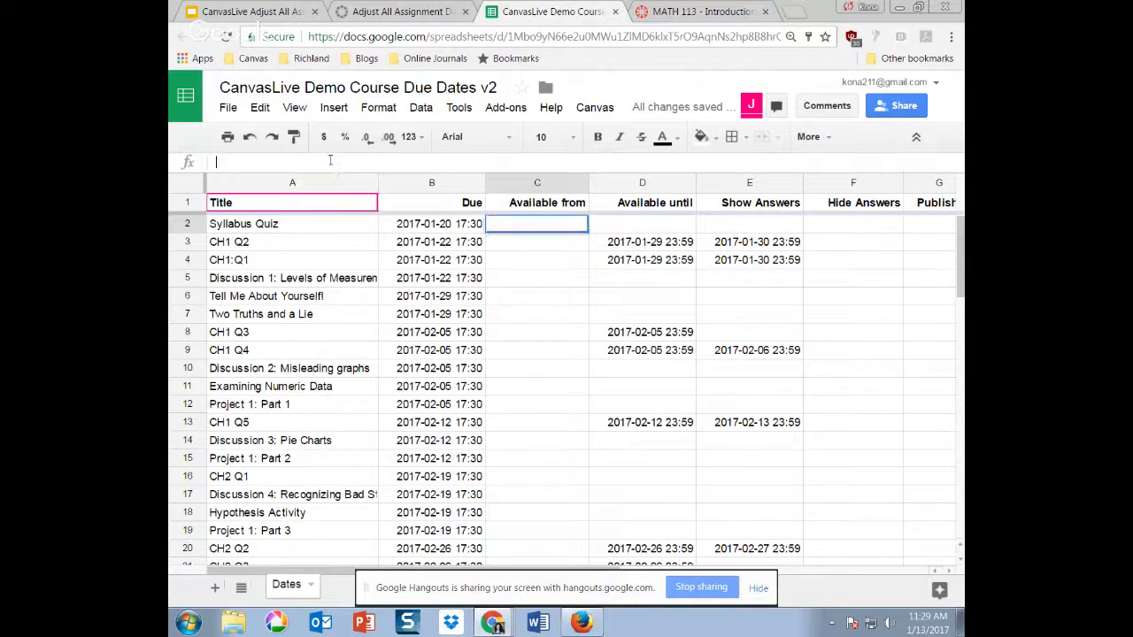
{"action": "type", "text": "="}
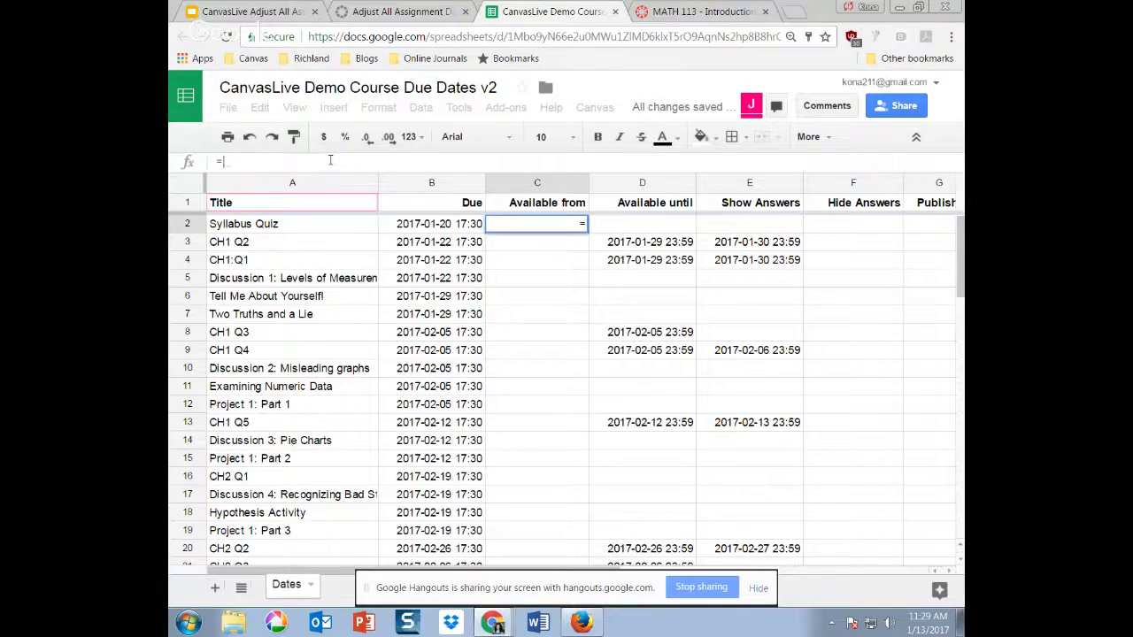
{"action": "type", "text": "B2+"}
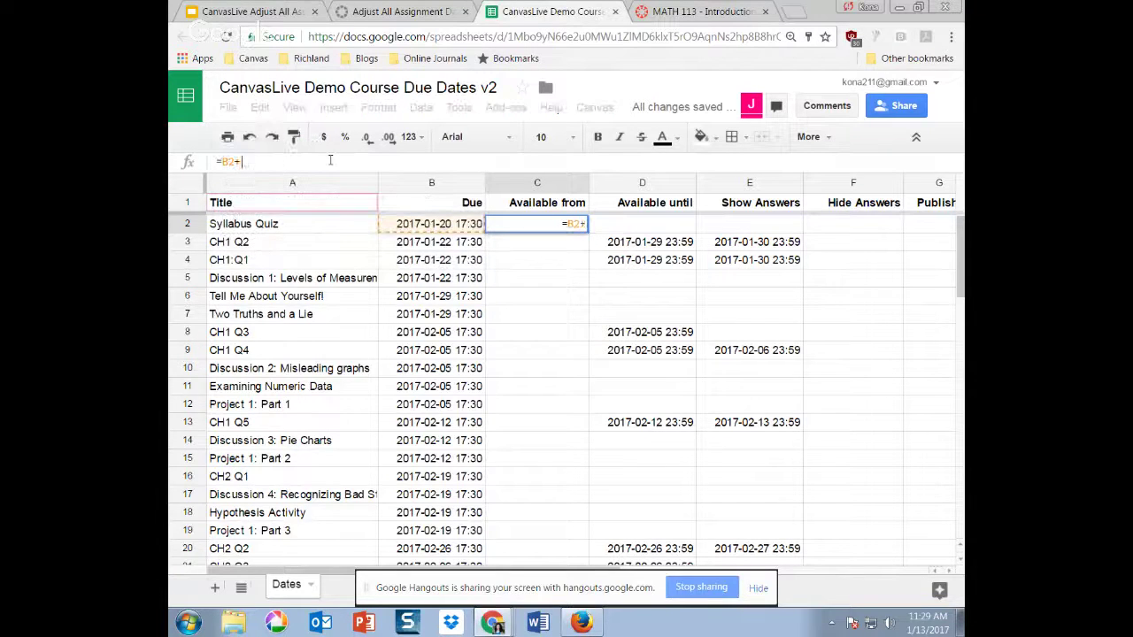
{"action": "type", "text": "180"}
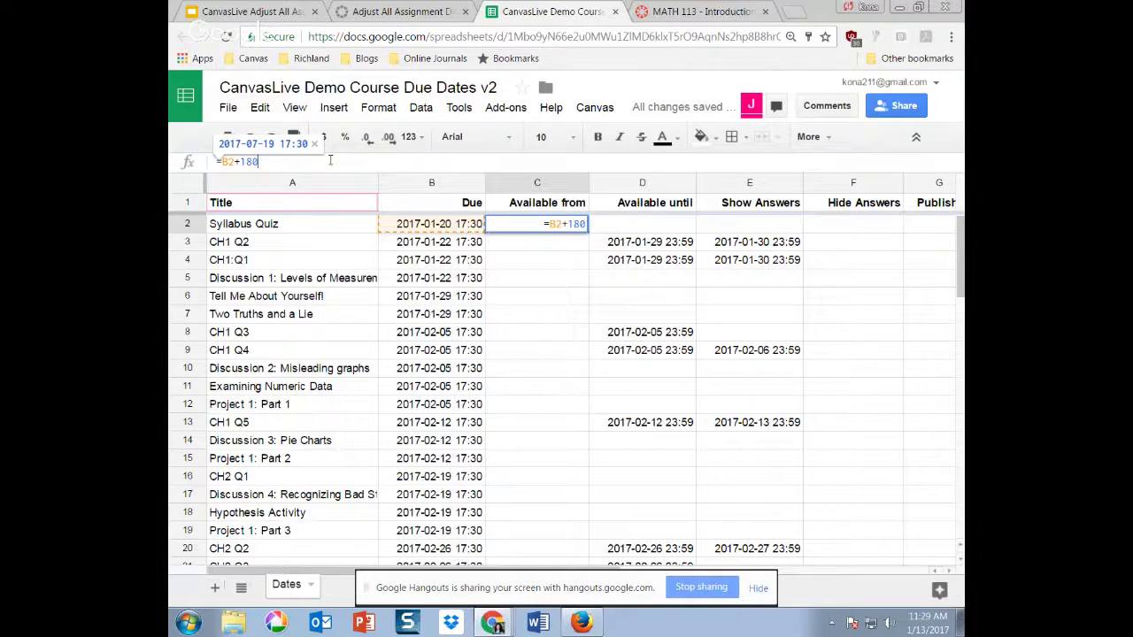
{"action": "key", "text": "Return"}
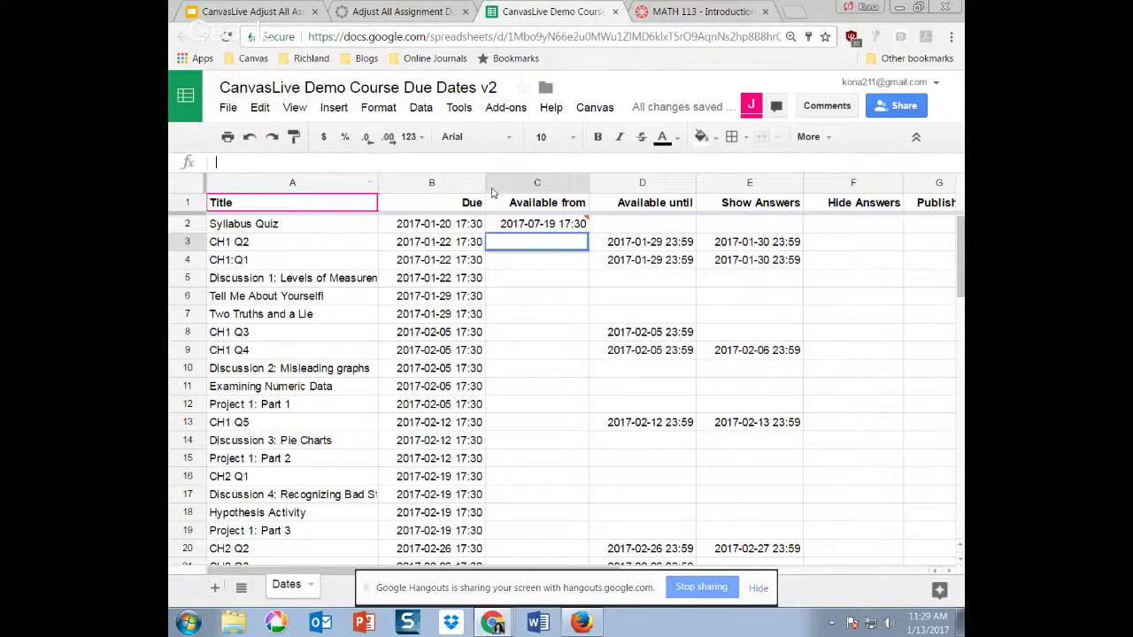
- Change the Syllabus Quiz's Available from formula to =B2+150 and read the cell's validation note
{"action": "left_click", "coordinate": [522, 217]}
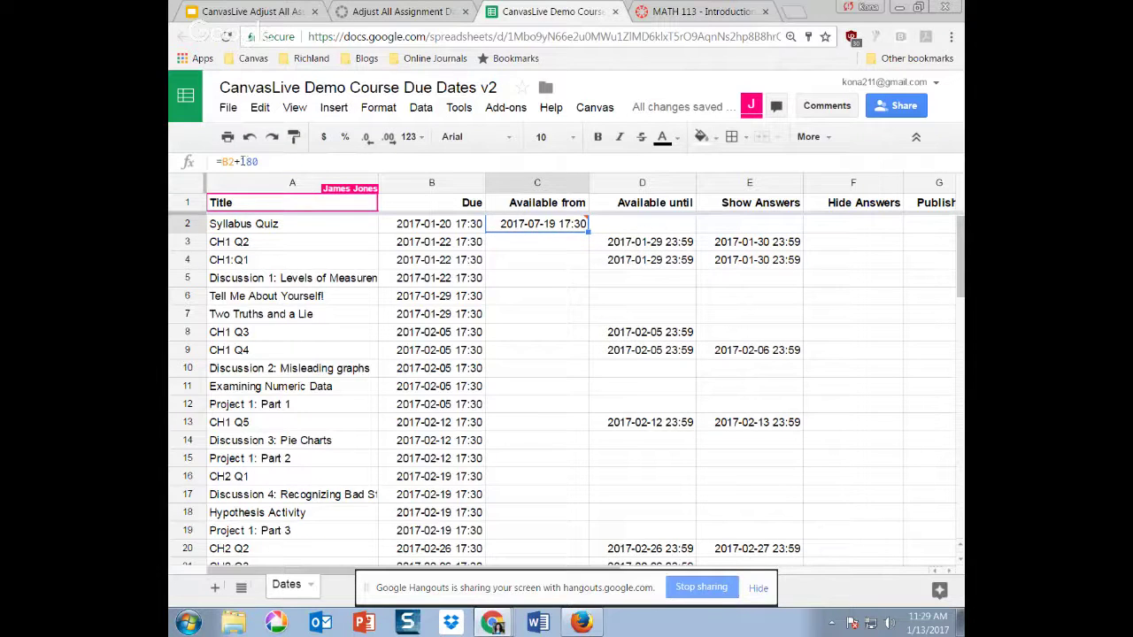
{"action": "left_click_drag", "start_coordinate": [240, 161], "coordinate": [261, 161]}
{"action": "type", "text": "150"}
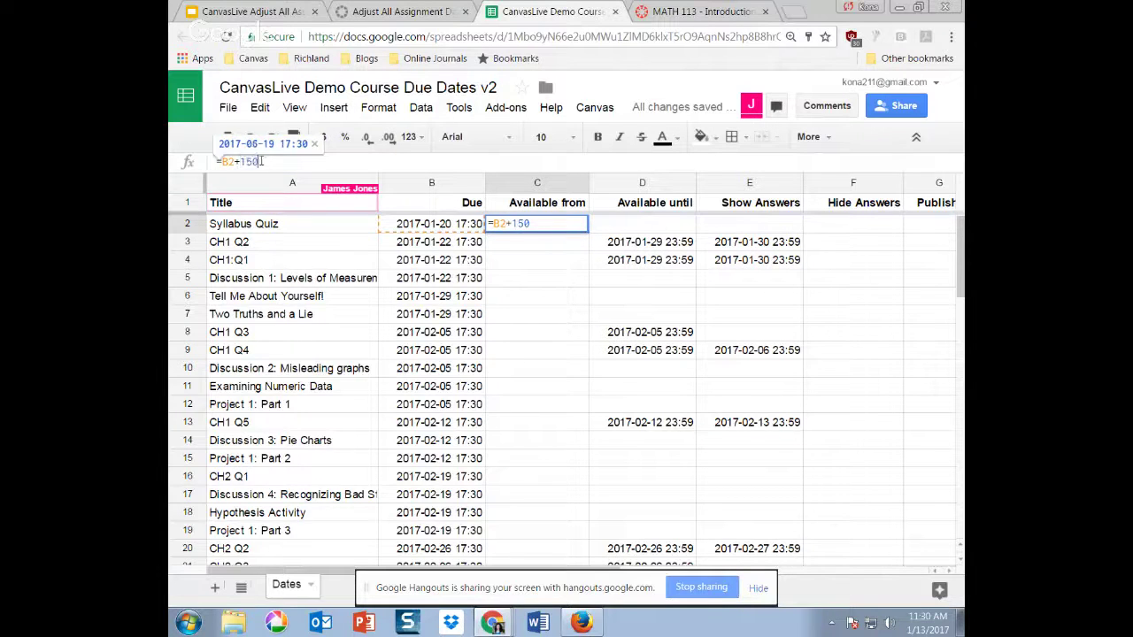
{"action": "key", "text": "Return"}
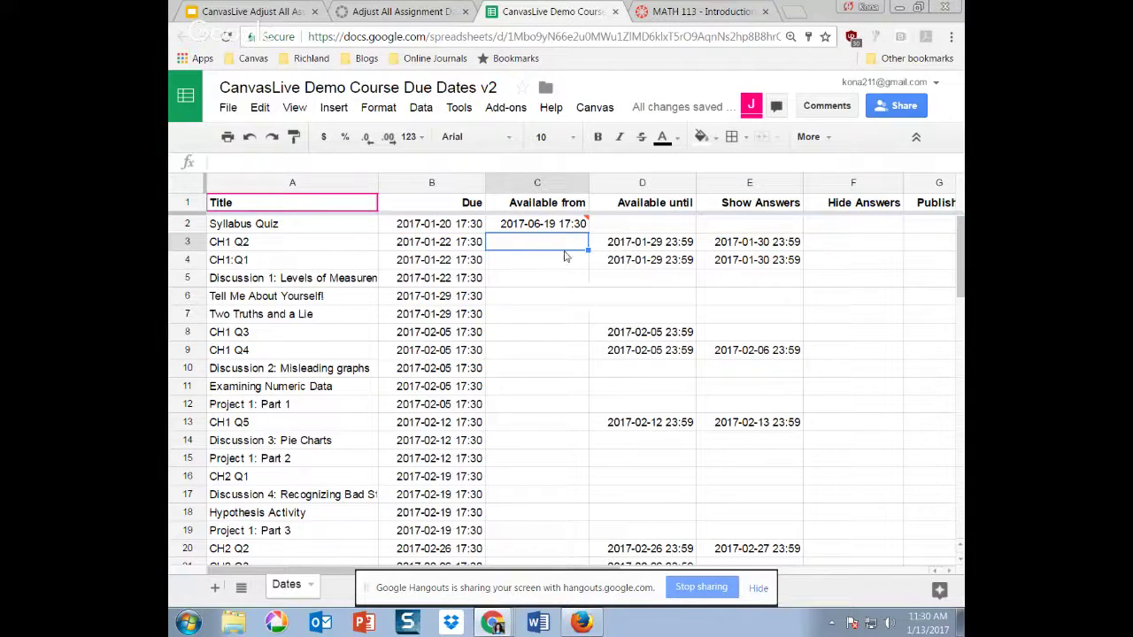
{"action": "mouse_move", "coordinate": [557, 234]}
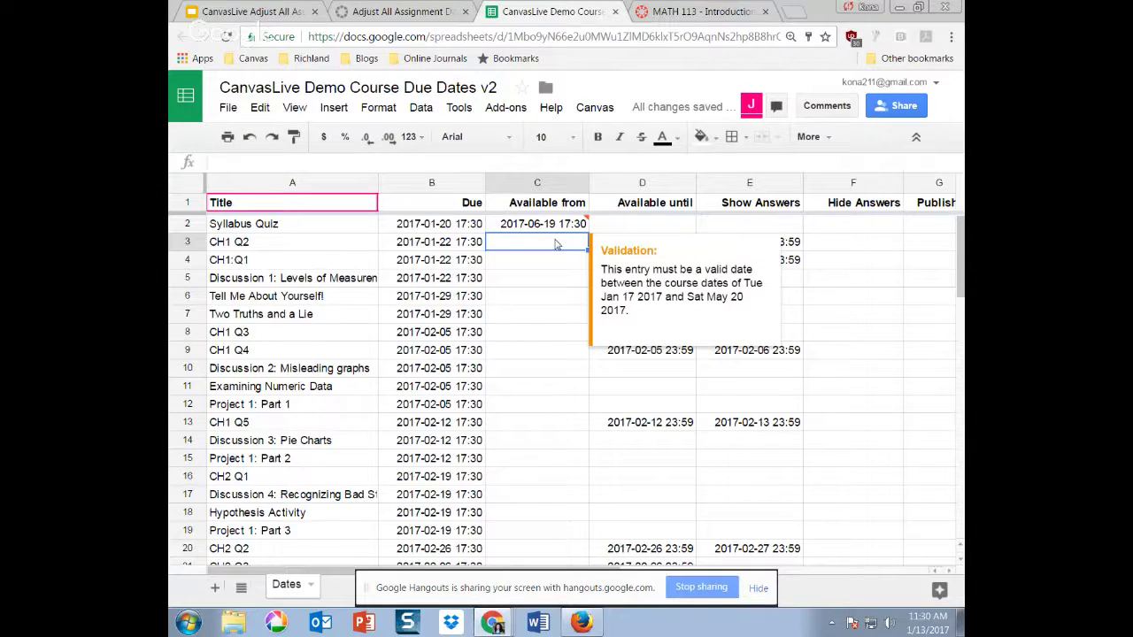
- Change the Syllabus Quiz's Available from formula to =B2+145
{"action": "left_click", "coordinate": [344, 163]}
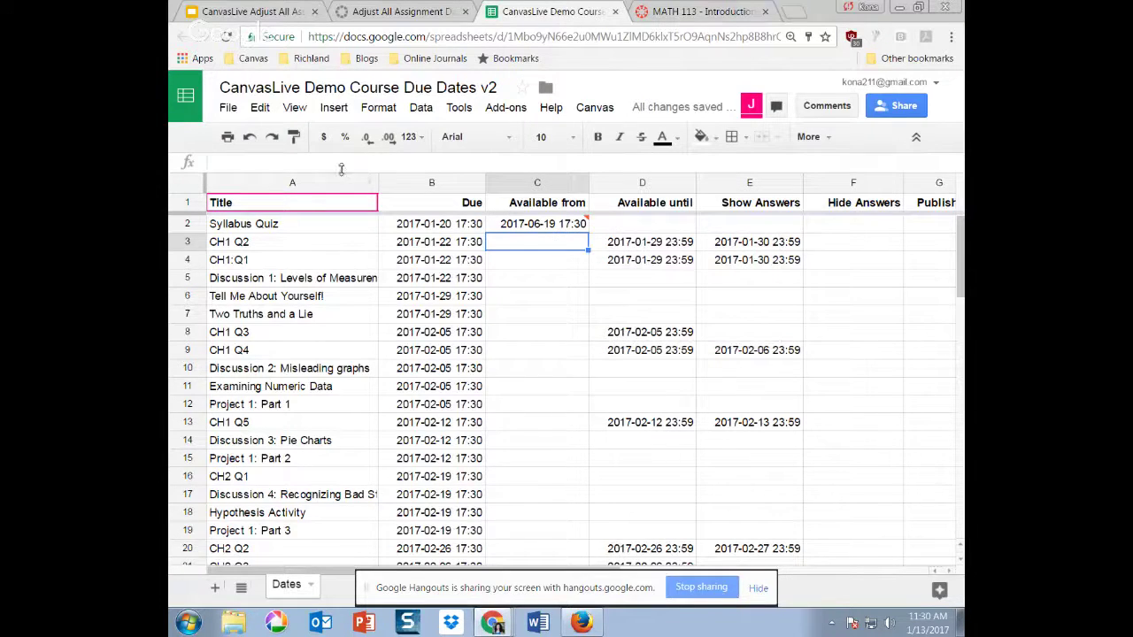
{"action": "left_click", "coordinate": [536, 225]}
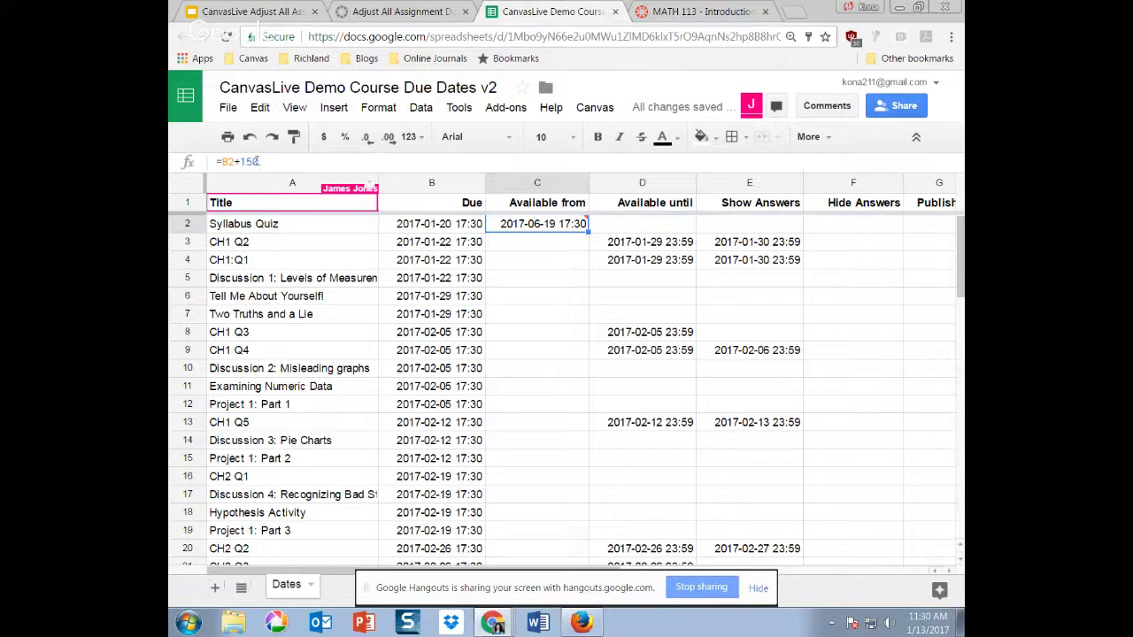
{"action": "left_click_drag", "start_coordinate": [246, 162], "coordinate": [260, 162]}
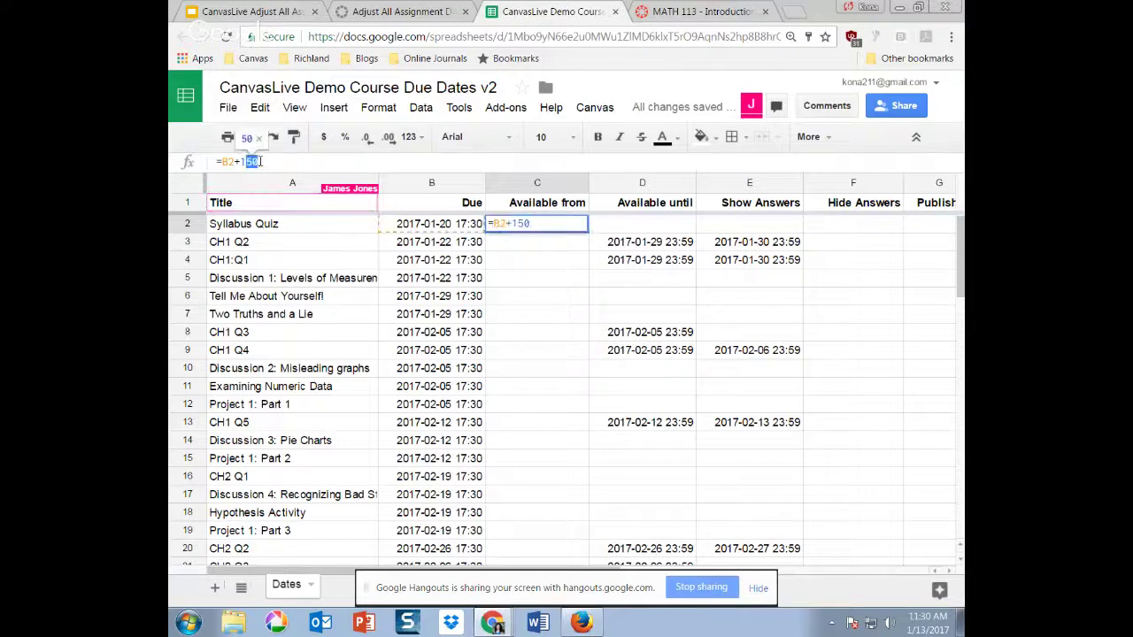
{"action": "type", "text": "145"}
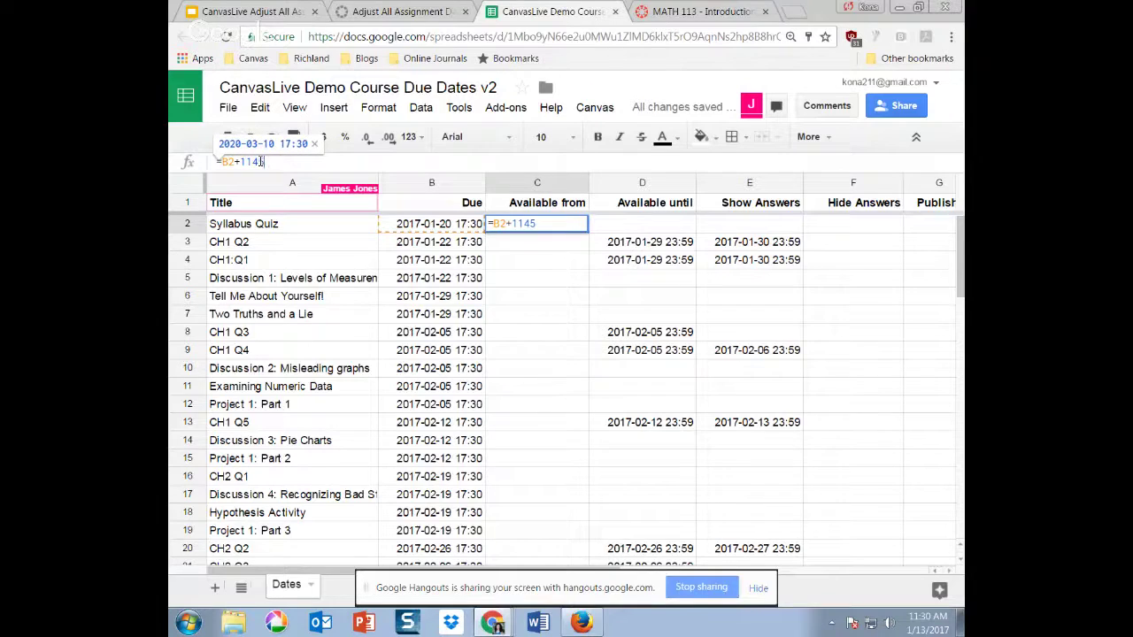
{"action": "key", "text": "BackSpace"}
{"action": "key", "text": "BackSpace"}
{"action": "key", "text": "BackSpace"}
{"action": "type", "text": "45"}
{"action": "key", "text": "Return"}
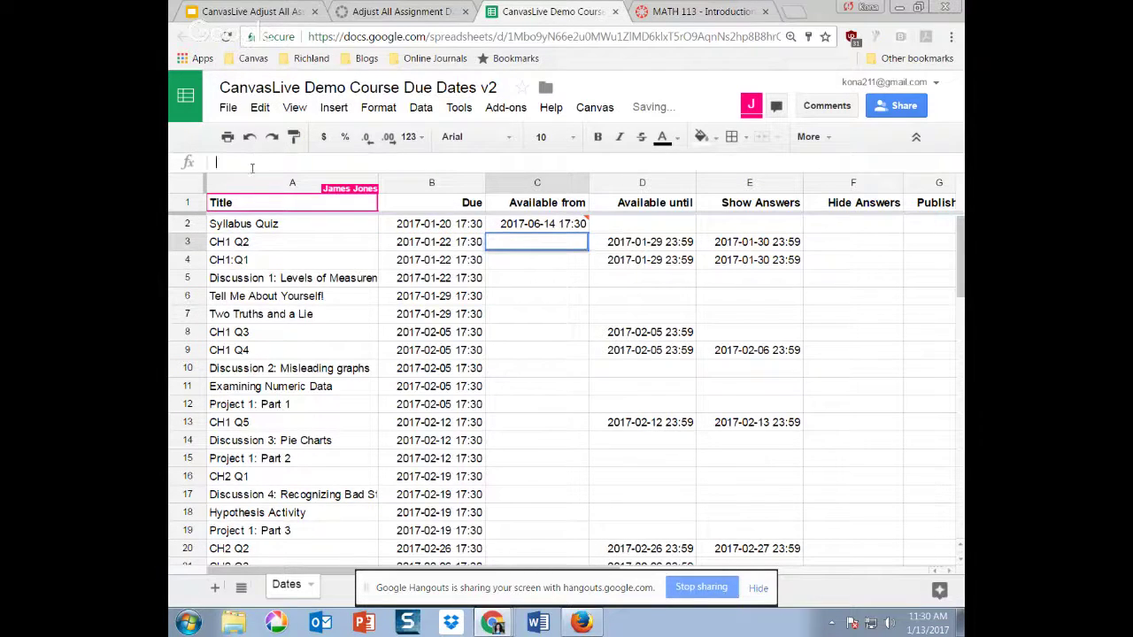
- Set the Syllabus Quiz's Available from formula to =B2+130 and check the cell for a validation note
{"action": "key", "text": "Up"}
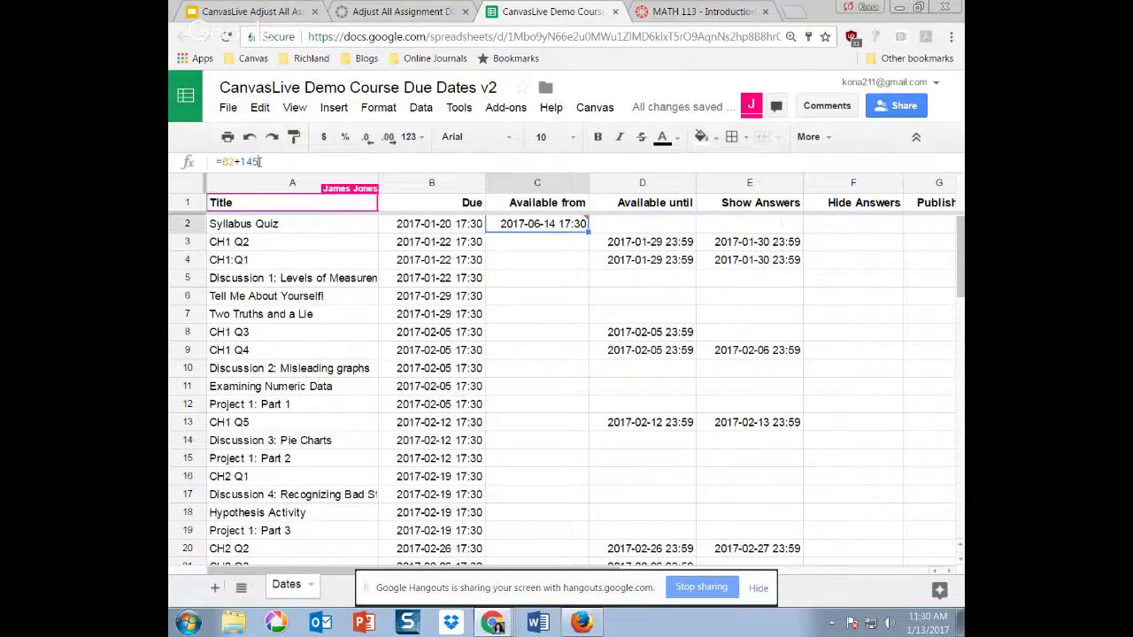
{"action": "left_click", "coordinate": [256, 163]}
{"action": "left_click_drag", "start_coordinate": [257, 164], "coordinate": [260, 162]}
{"action": "type", "text": "30"}
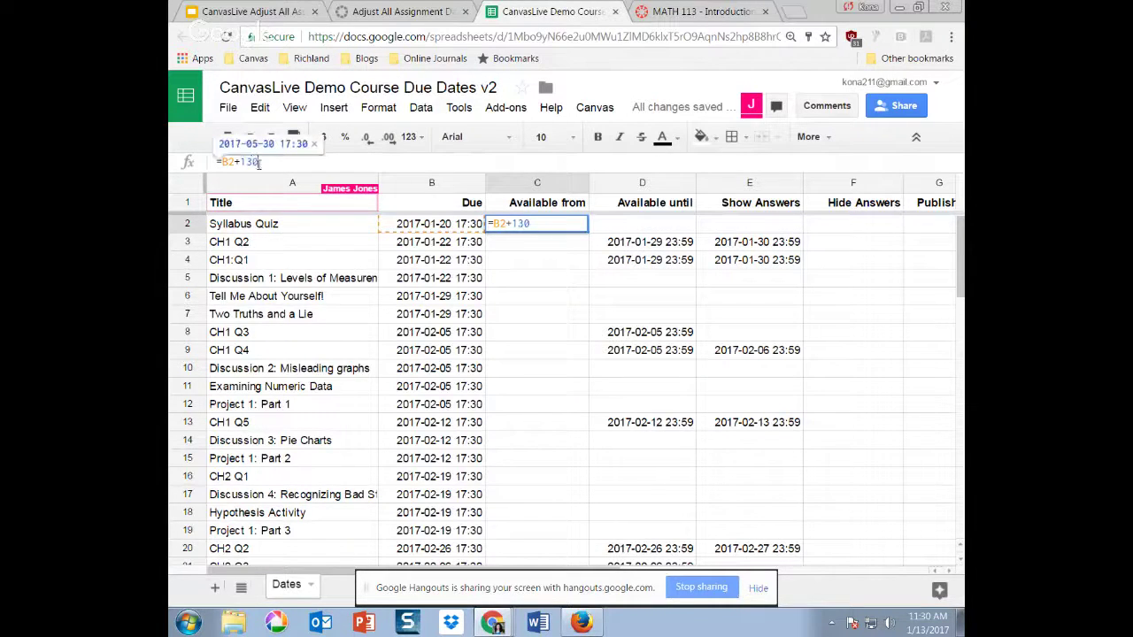
{"action": "key", "text": "Return"}
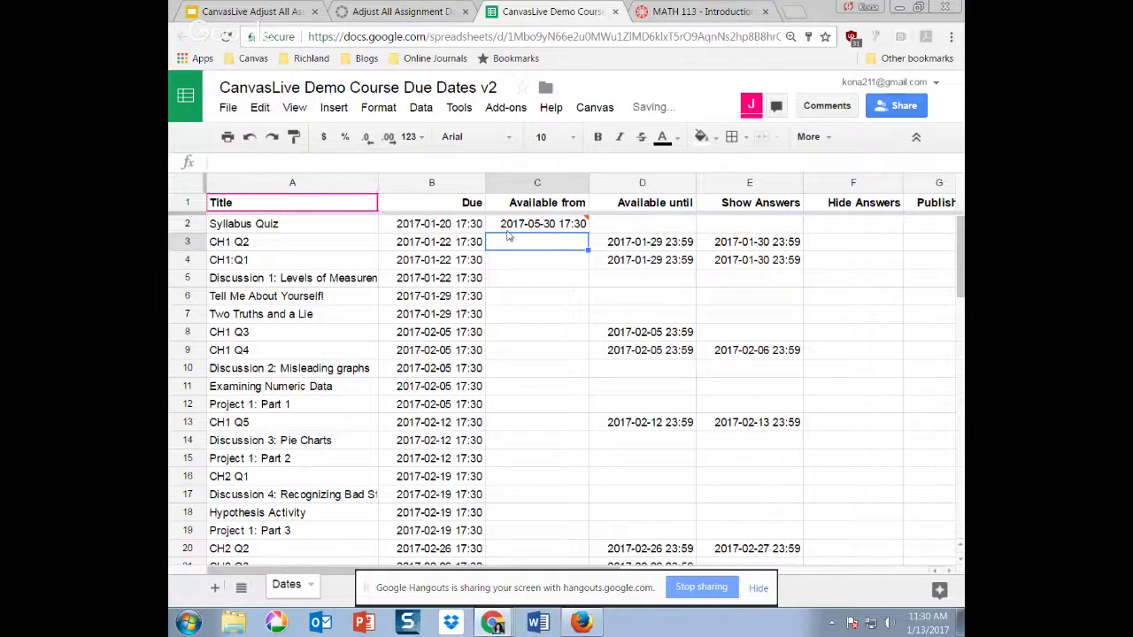
{"action": "mouse_move", "coordinate": [528, 232]}
{"action": "mouse_move", "coordinate": [573, 229]}
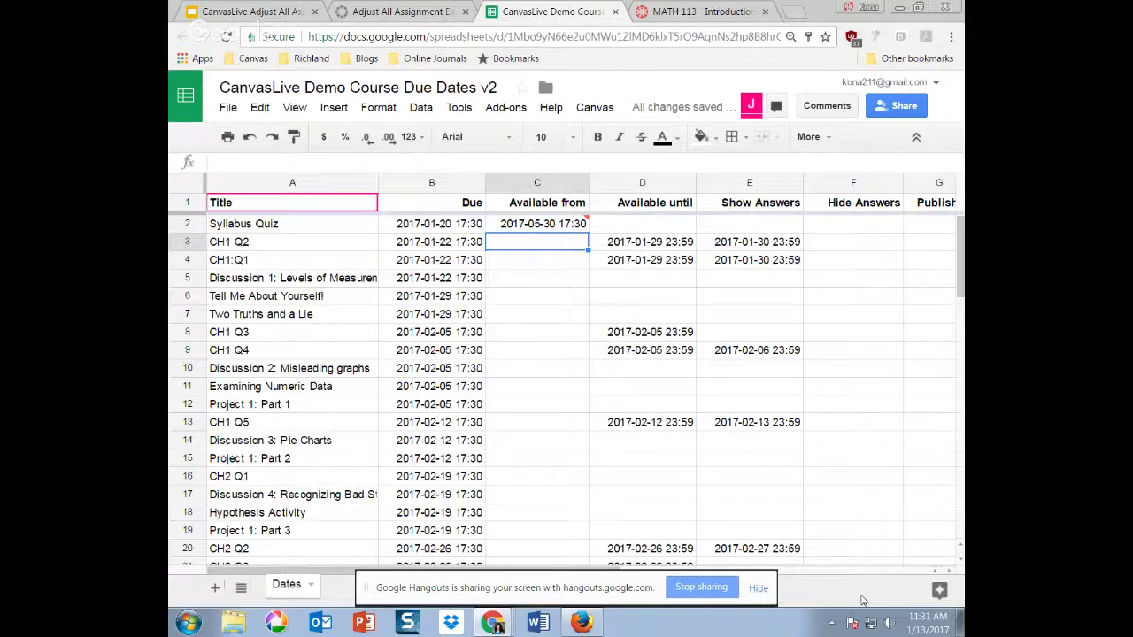
- Skim the Canvas Community document Adjust All Assignment Dates on One Page through its Invalid Data section and return to its beginning
{"action": "left_click", "coordinate": [403, 11]}
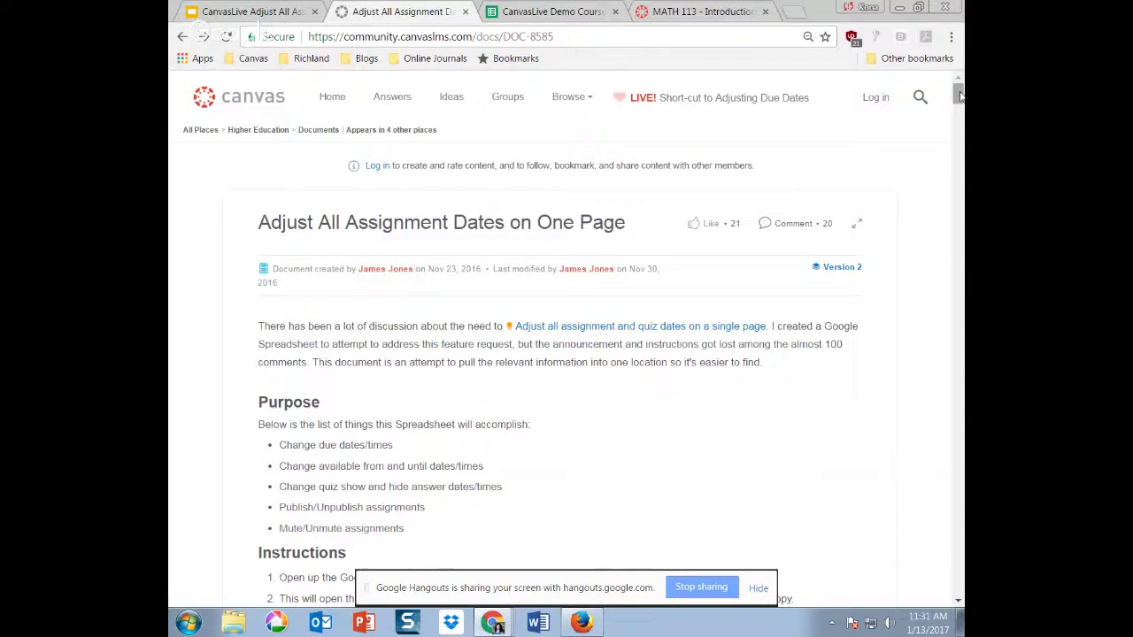
{"action": "left_click_drag", "start_coordinate": [959, 96], "coordinate": [958, 132]}
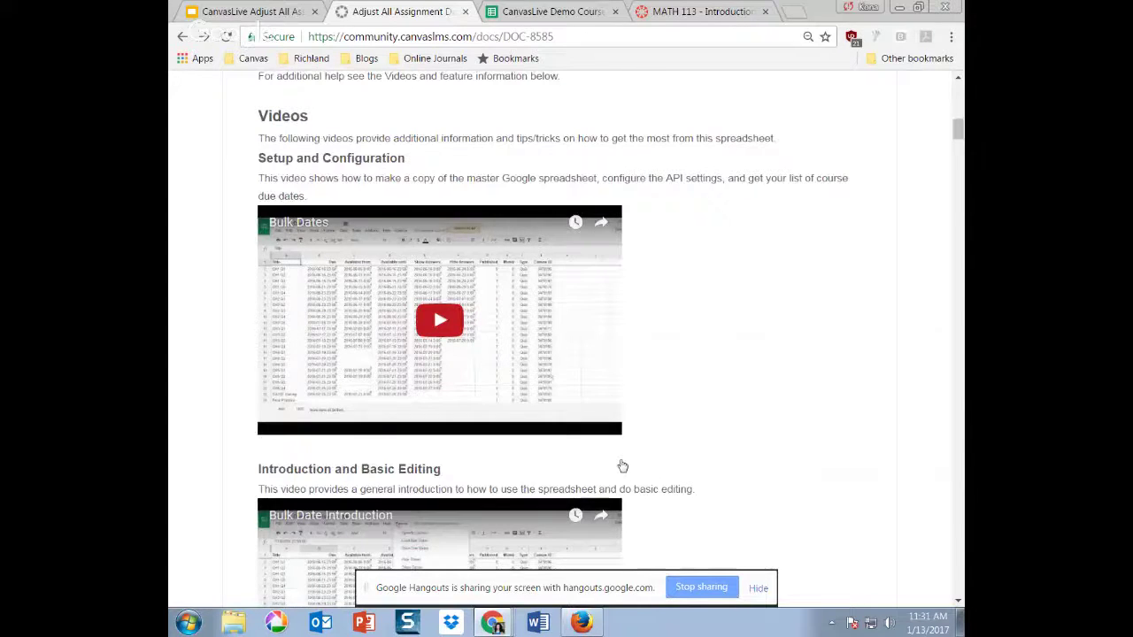
{"action": "scroll", "coordinate": [622, 467], "scroll_direction": "down", "scroll_amount": 10}
{"action": "scroll", "coordinate": [622, 472], "scroll_direction": "down", "scroll_amount": 10}
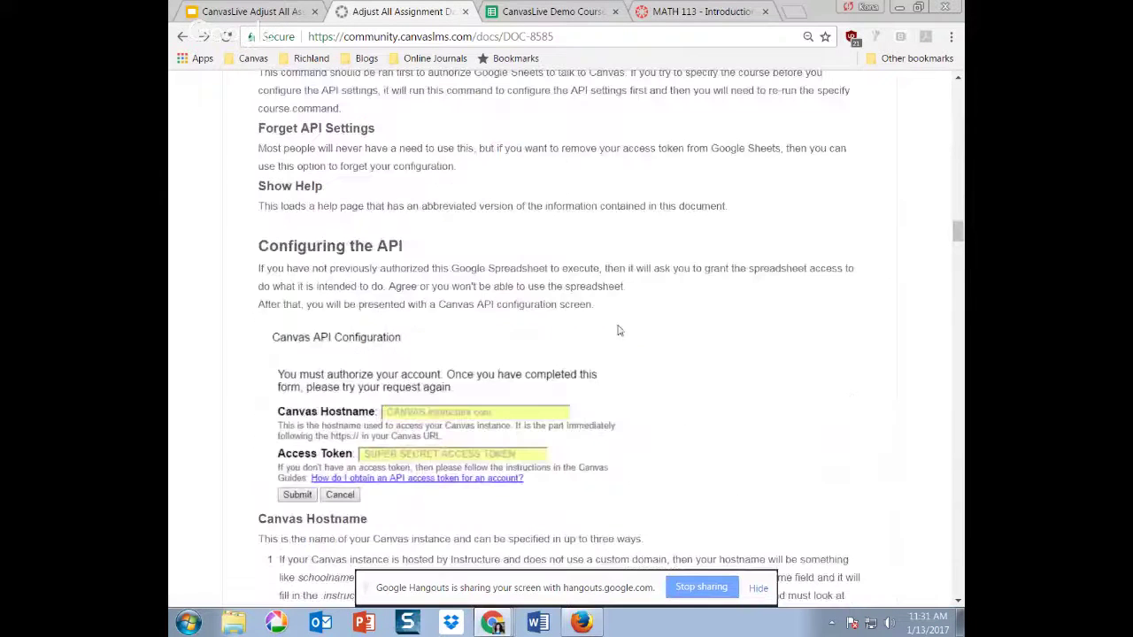
{"action": "scroll", "coordinate": [619, 330], "scroll_direction": "down", "scroll_amount": 10}
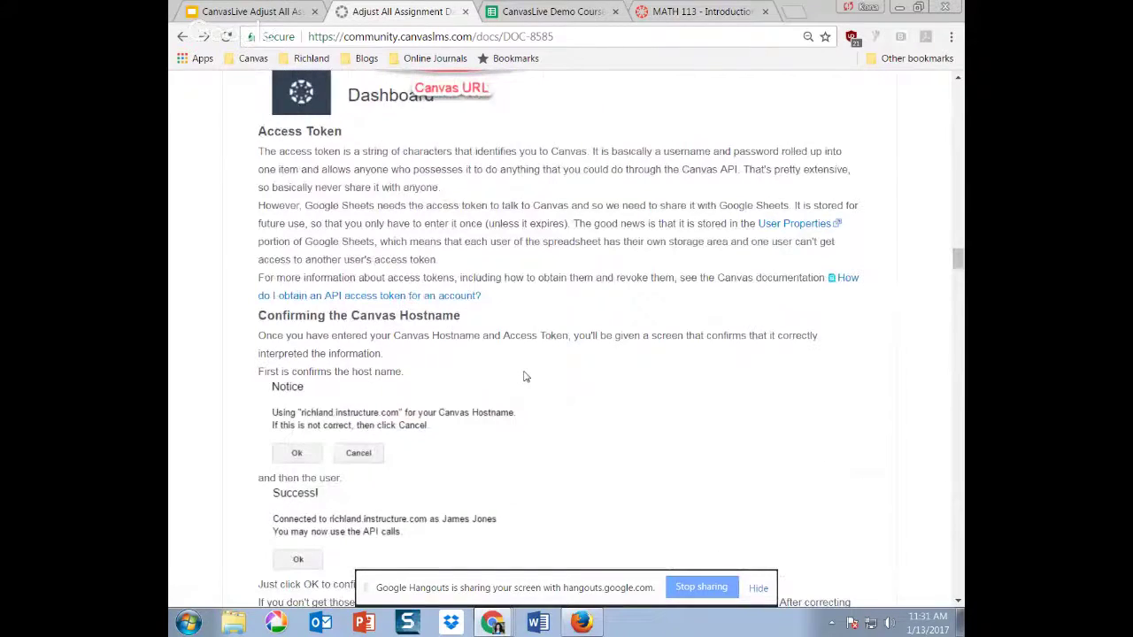
{"action": "scroll", "coordinate": [524, 375], "scroll_direction": "down", "scroll_amount": 4}
{"action": "scroll", "coordinate": [525, 372], "scroll_direction": "down", "scroll_amount": 15}
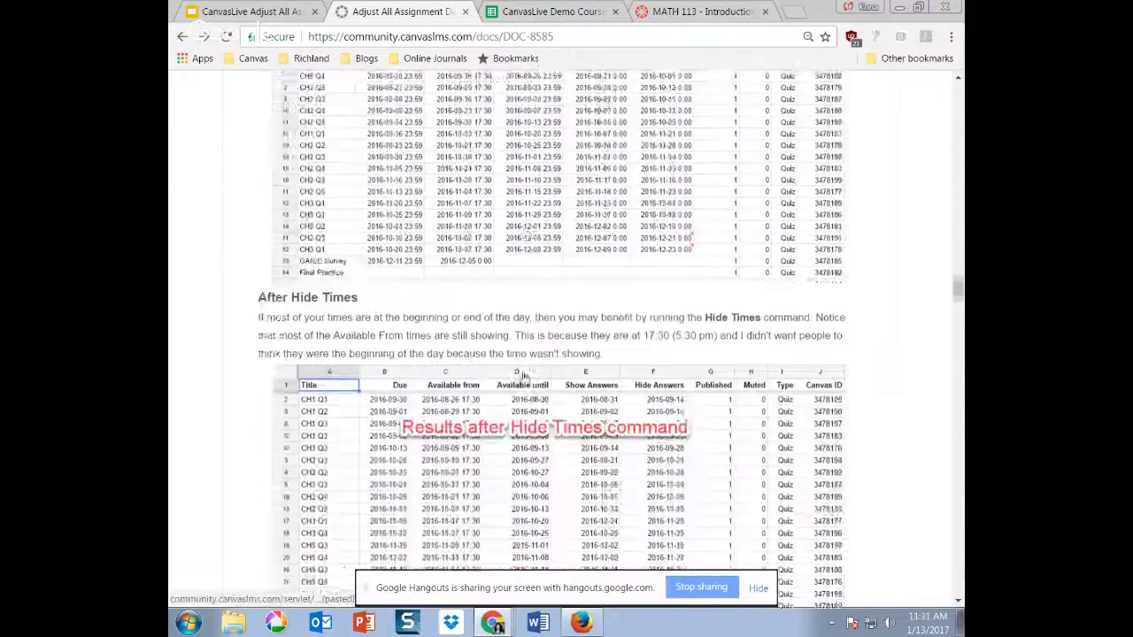
{"action": "scroll", "coordinate": [525, 376], "scroll_direction": "down", "scroll_amount": 8}
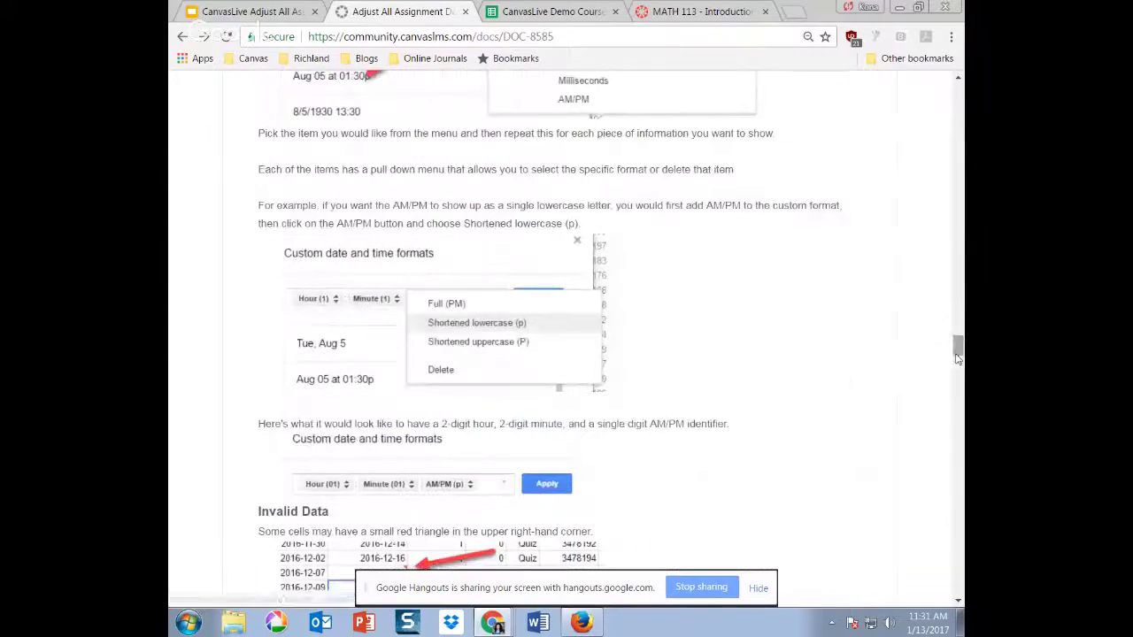
{"action": "left_click_drag", "start_coordinate": [957, 352], "coordinate": [957, 89]}
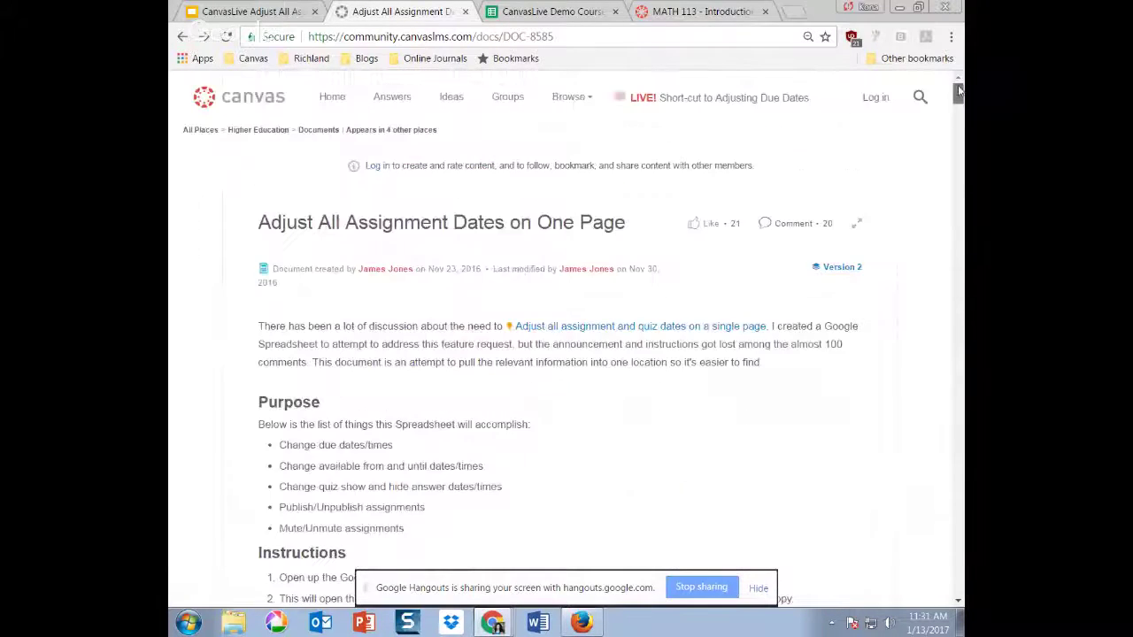